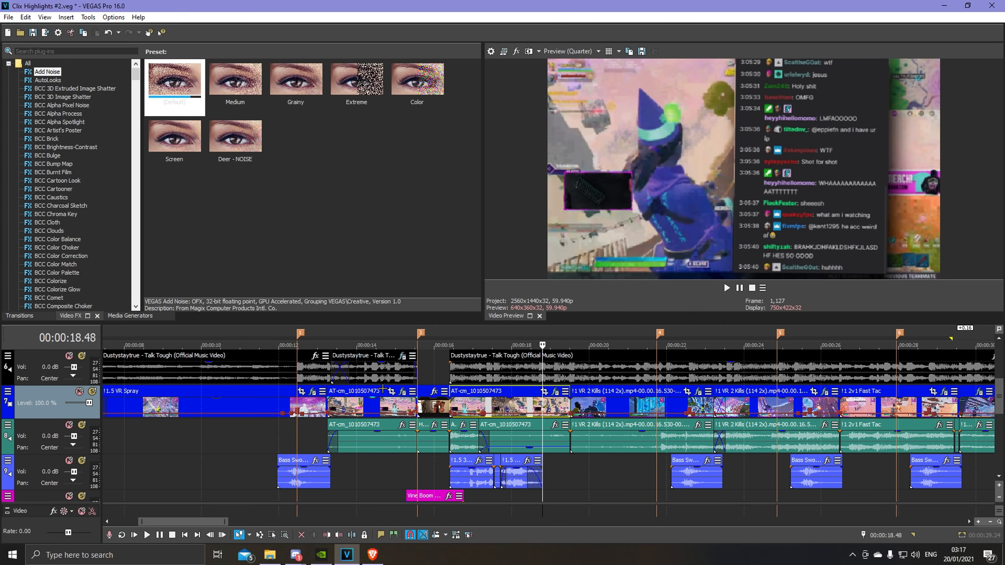
# - Examine the Clix Highlights #2 timeline, previewing the clips around 00:00:12.15, 00:00:27.15 and 00:01:03.41
pyautogui.scroll(-2, 611, 443)
pyautogui.scroll(1, 567, 442)
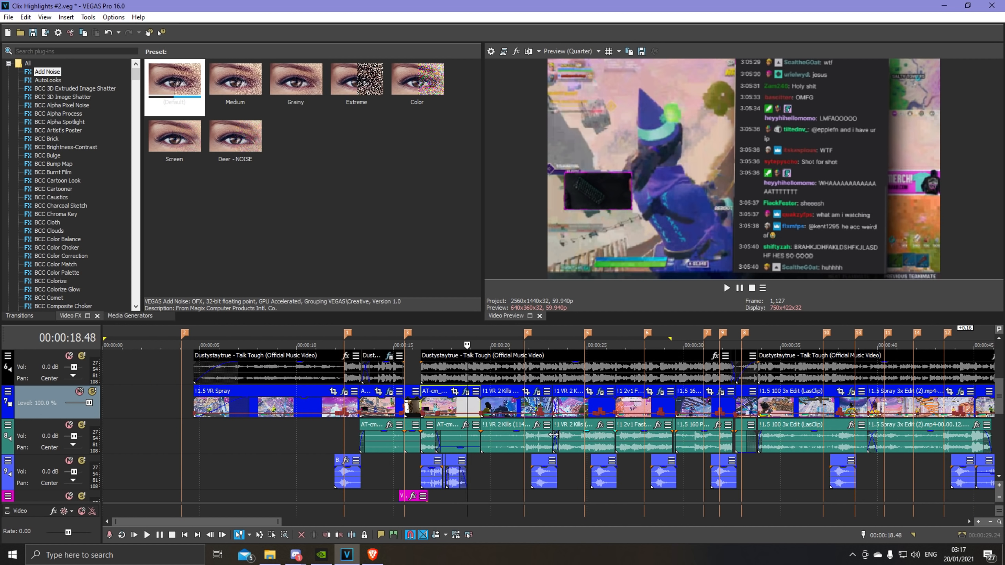
pyautogui.click(339, 415)
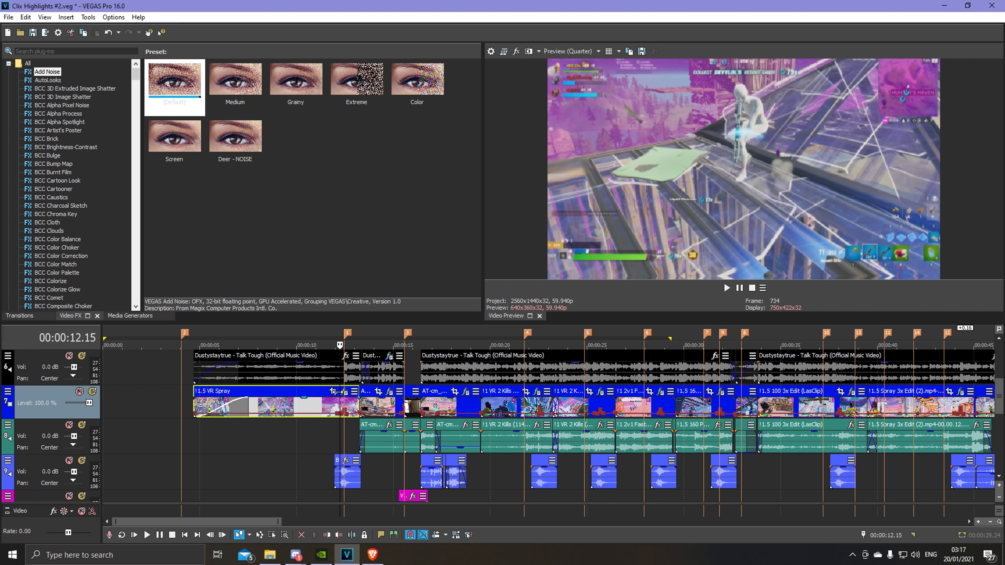
pyautogui.scroll(-3, 353, 415)
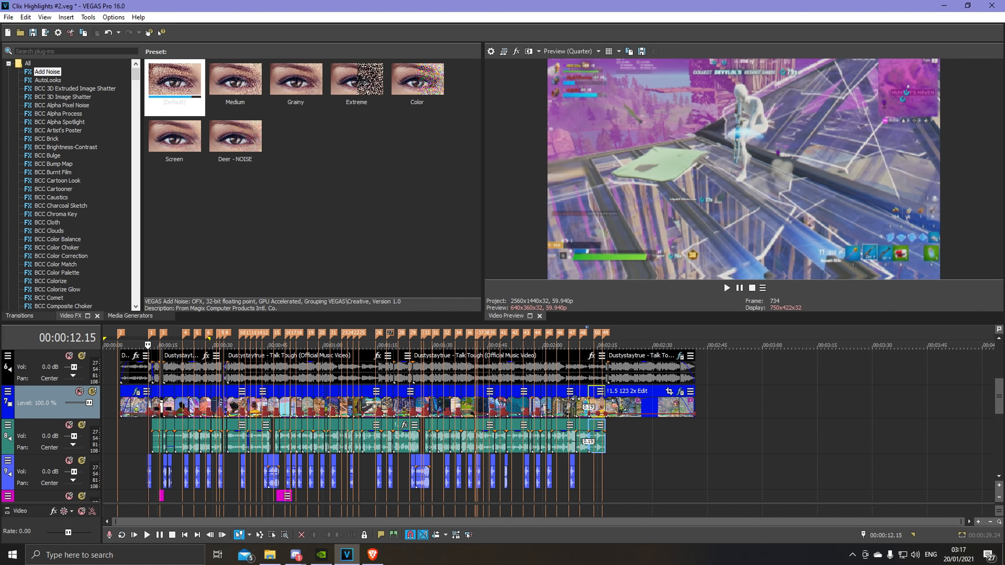
pyautogui.scroll(2, 480, 412)
pyautogui.scroll(2, 460, 434)
pyautogui.click(496, 407)
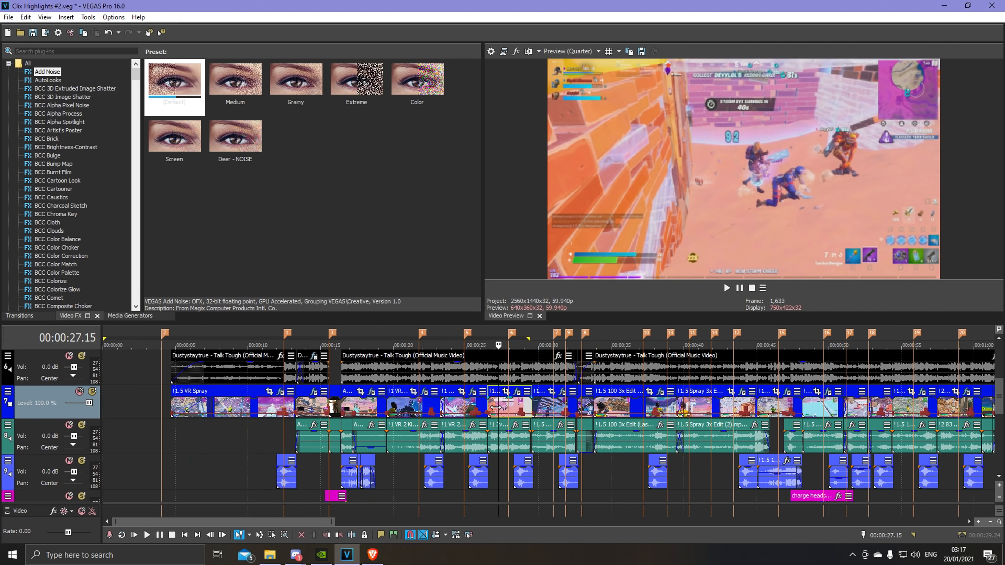
pyautogui.scroll(-4, 496, 408)
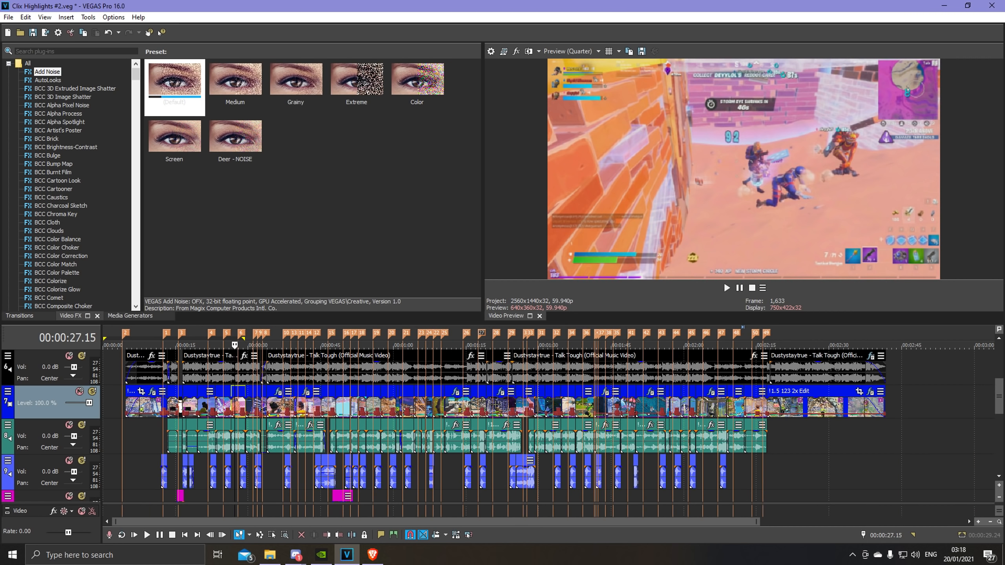
pyautogui.scroll(3, 496, 405)
pyautogui.click(543, 405)
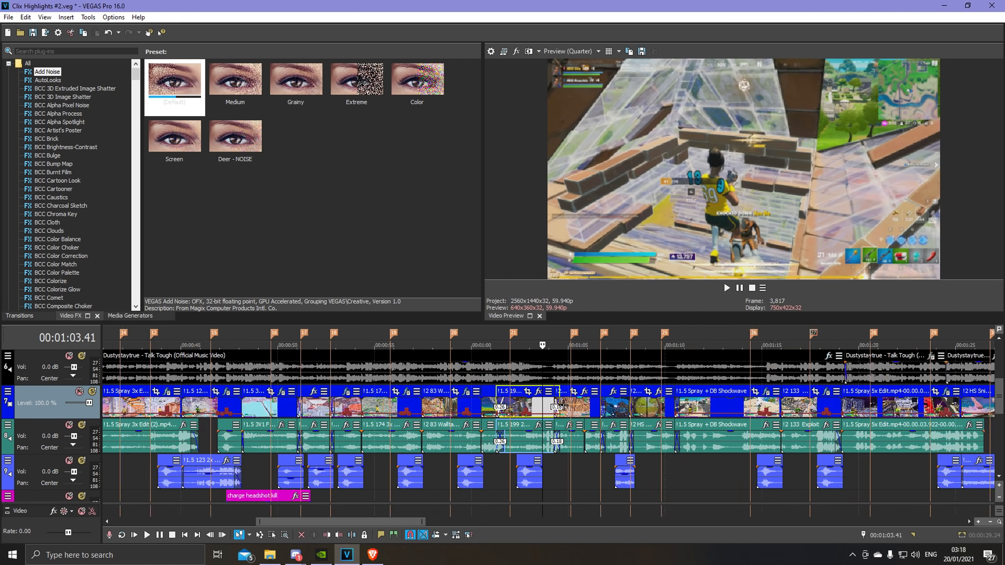
pyautogui.scroll(1, 563, 405)
pyautogui.scroll(2, 563, 405)
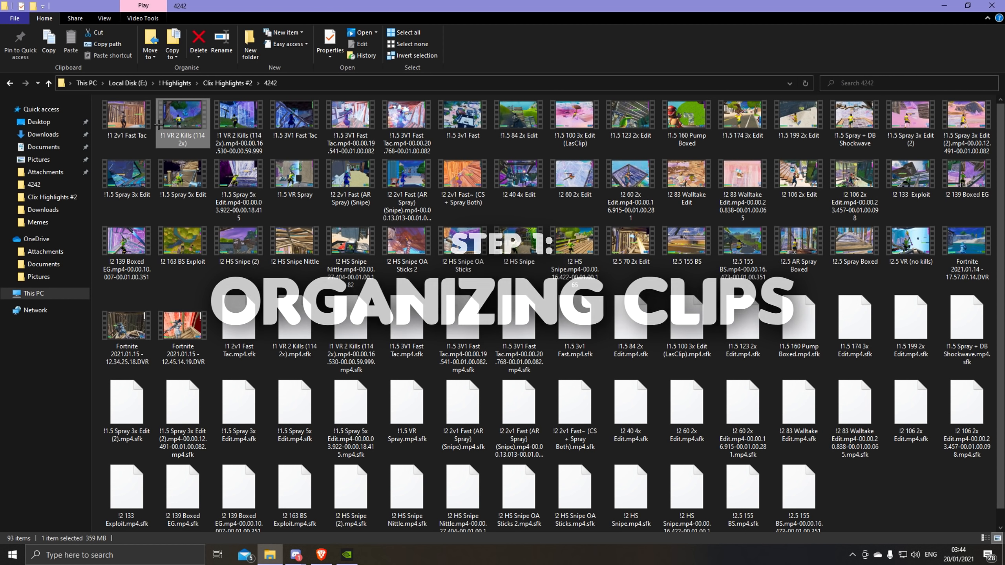
# - Examine the clip naming in the 4242 folder by highlighting the 1 in "!1 VR 2 Kills (114 2x)", and return to the parent folder
pyautogui.click(191, 135)
pyautogui.click(221, 44)
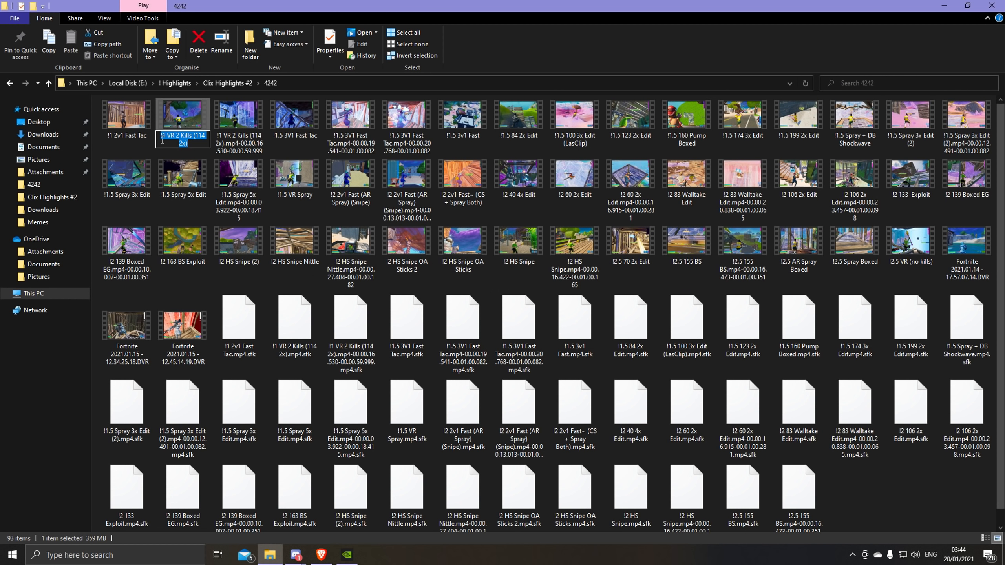
pyautogui.moveTo(168, 135); pyautogui.dragTo(164, 138)
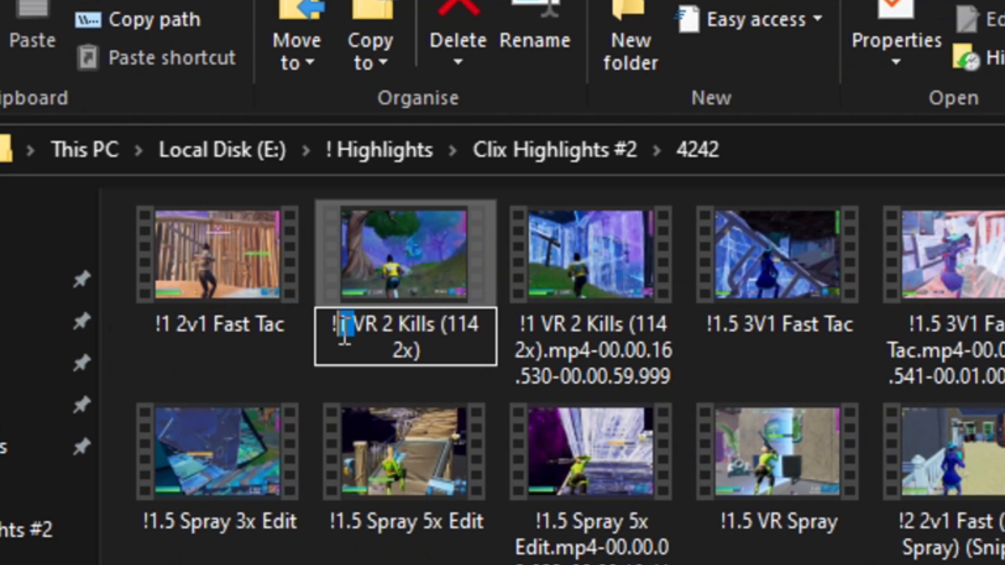
pyautogui.click(349, 326)
pyautogui.click(728, 302)
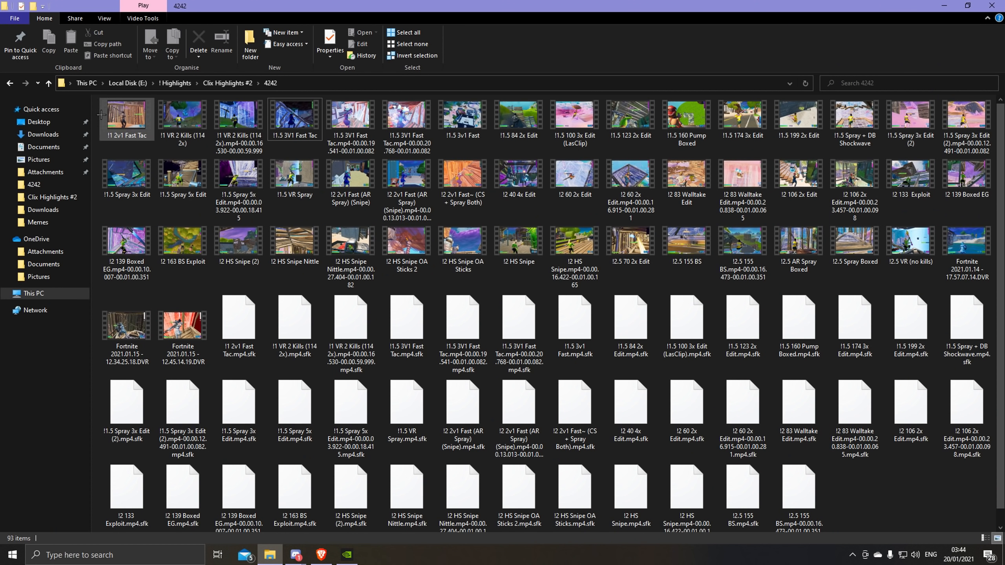
pyautogui.hotkey('alt', 'Left')
pyautogui.doubleClick(168, 115)
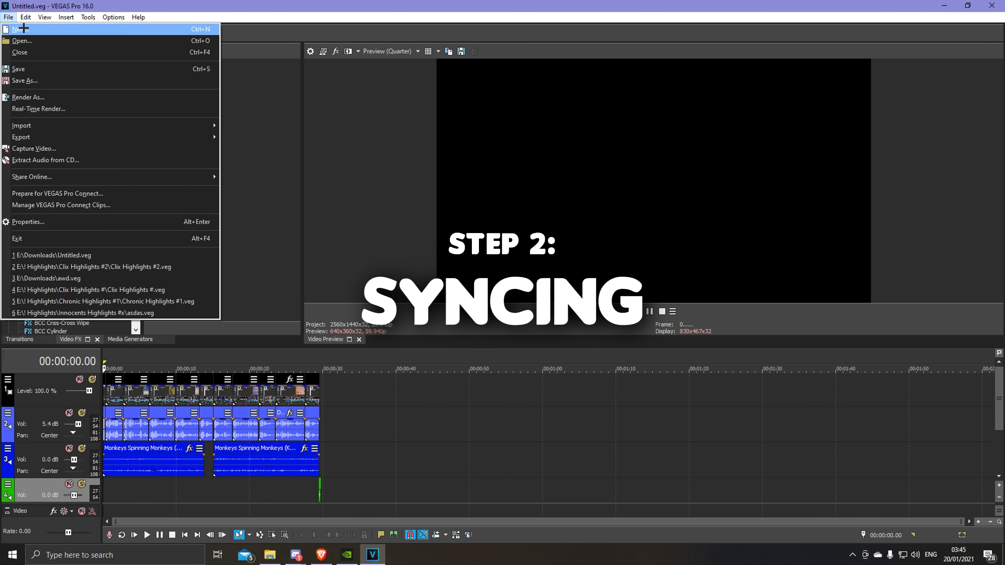
# - Create a new VEGAS Pro project and save it as Test in the Test folder
pyautogui.click(23, 29)
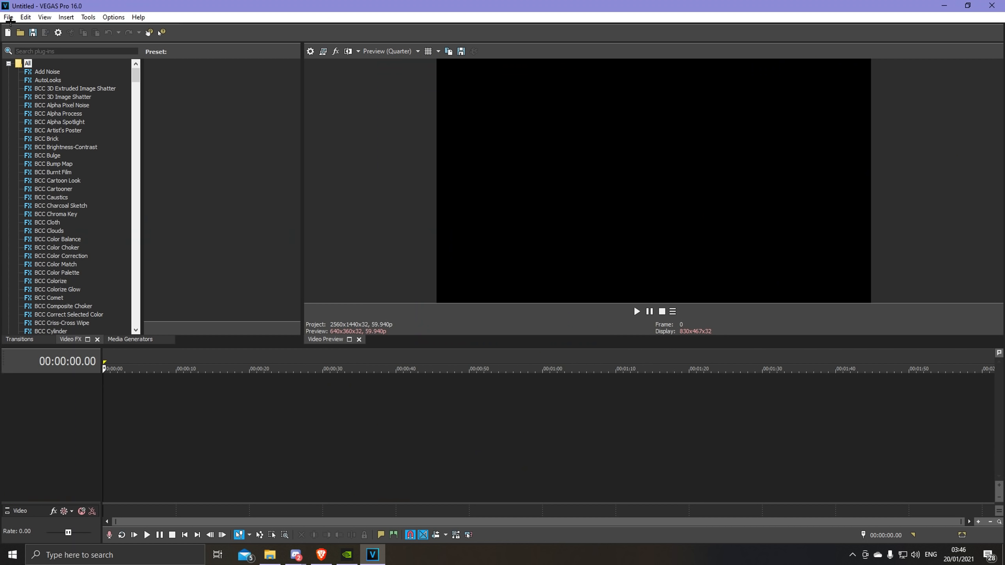
pyautogui.click(9, 17)
pyautogui.click(21, 82)
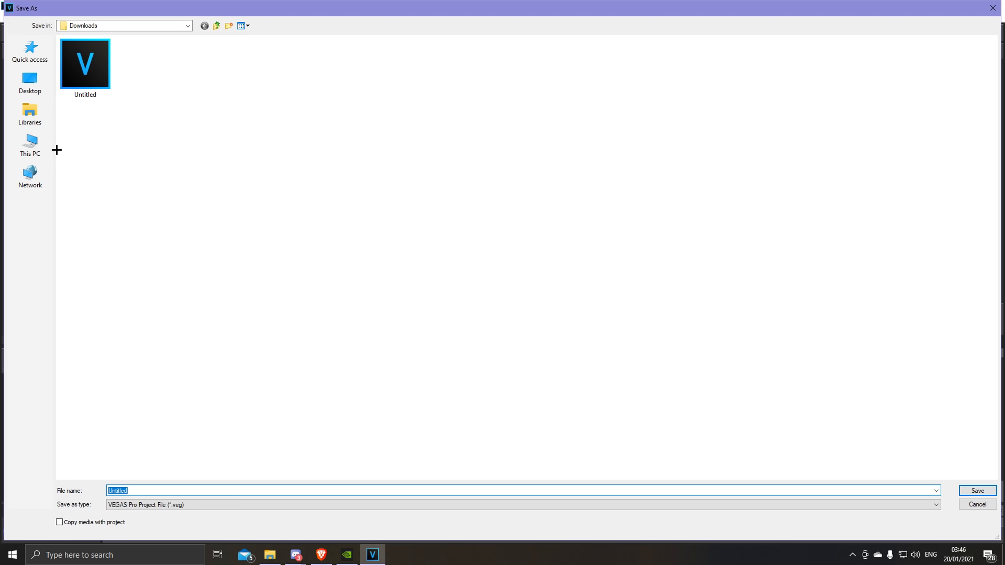
pyautogui.click(47, 150)
pyautogui.doubleClick(379, 111)
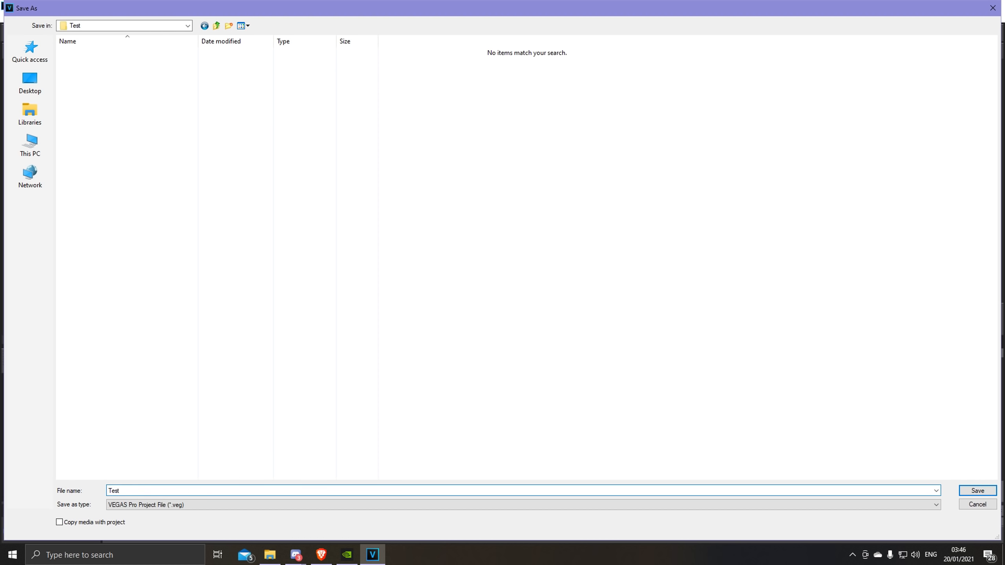
pyautogui.press('Return')
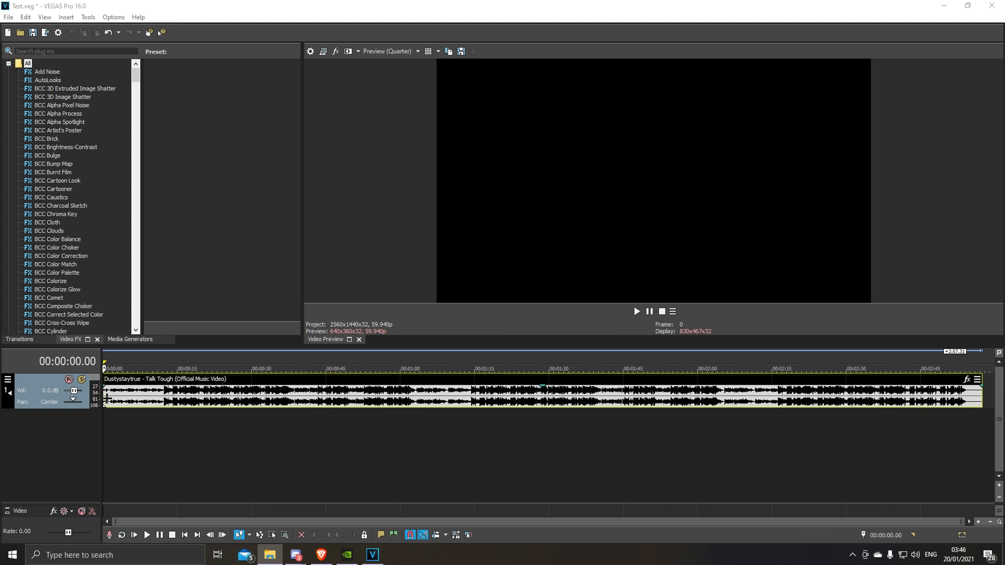
# - Add an unnamed marker at 00:00:12.28, exactly where the first loud beat of the Talk Tough song starts
pyautogui.click(107, 398)
pyautogui.scroll(5, 107, 398)
pyautogui.scroll(-5, 106, 398)
pyautogui.click(144, 399)
pyautogui.scroll(7, 144, 399)
pyautogui.scroll(-4, 144, 398)
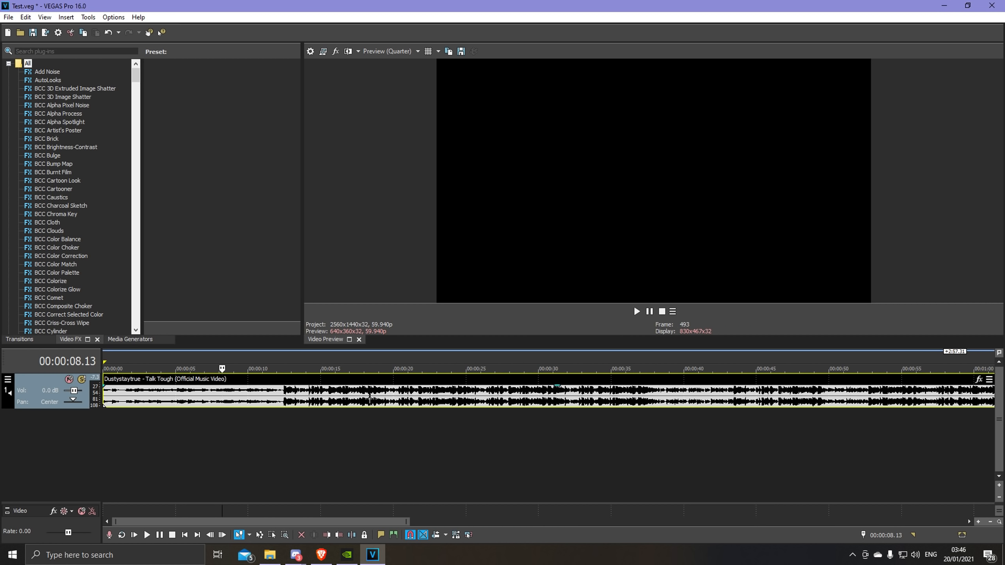
pyautogui.scroll(1, 370, 398)
pyautogui.click(463, 398)
pyautogui.scroll(5, 463, 398)
pyautogui.press('Right')
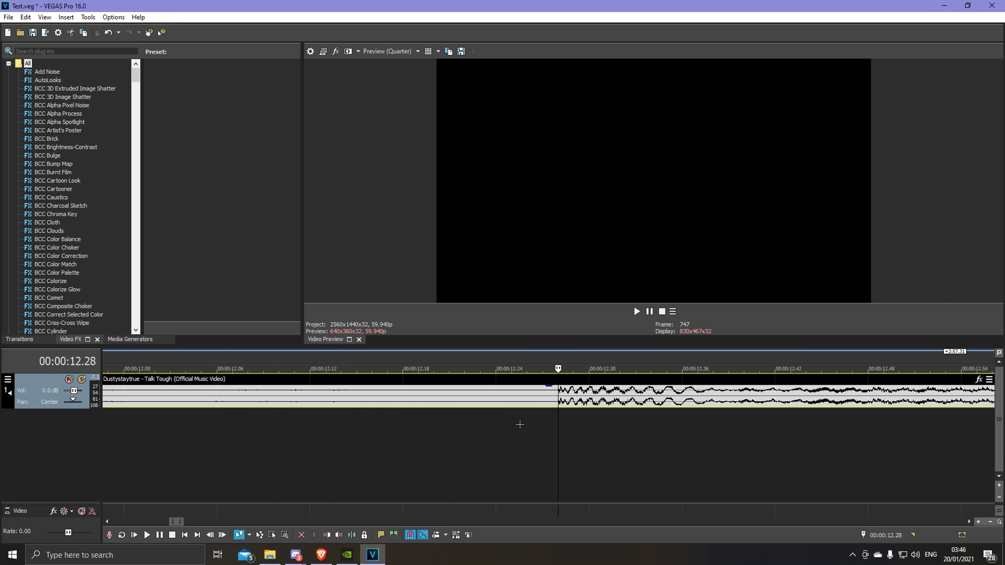
pyautogui.press('m')
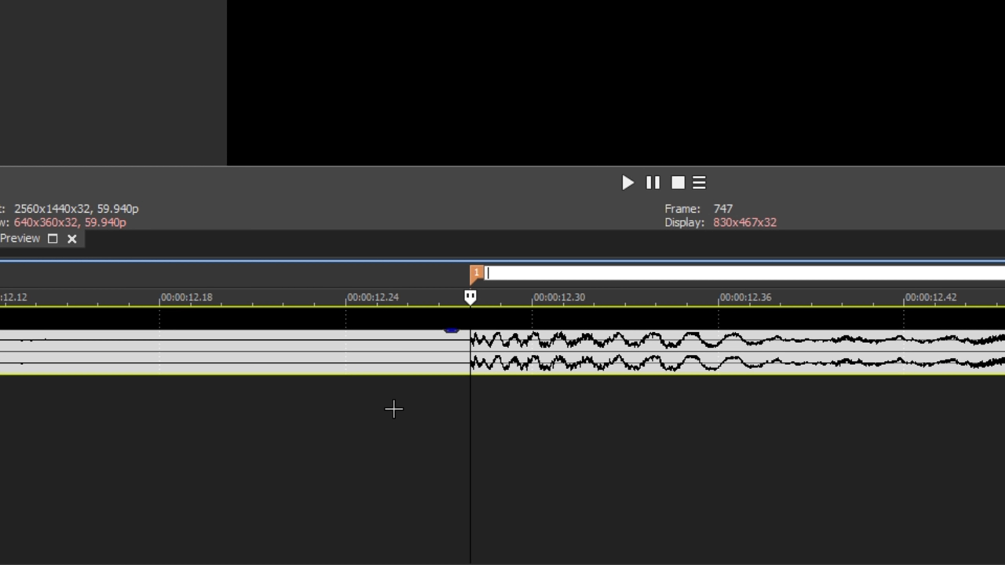
pyautogui.press('Return')
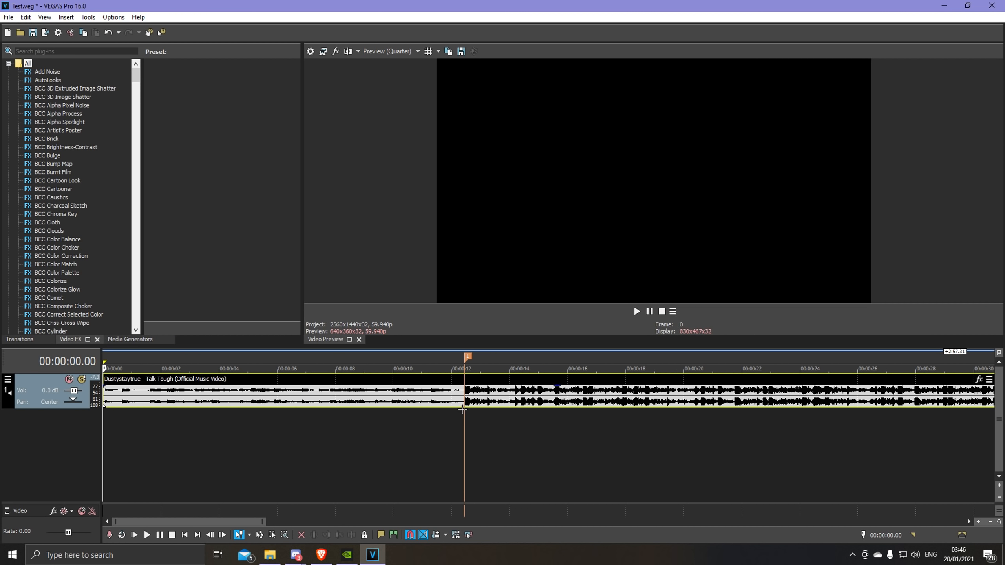
# - Add a second marker on the beat at 00:00:15.34 in the Talk Tough song
pyautogui.click(462, 410)
pyautogui.scroll(3, 462, 410)
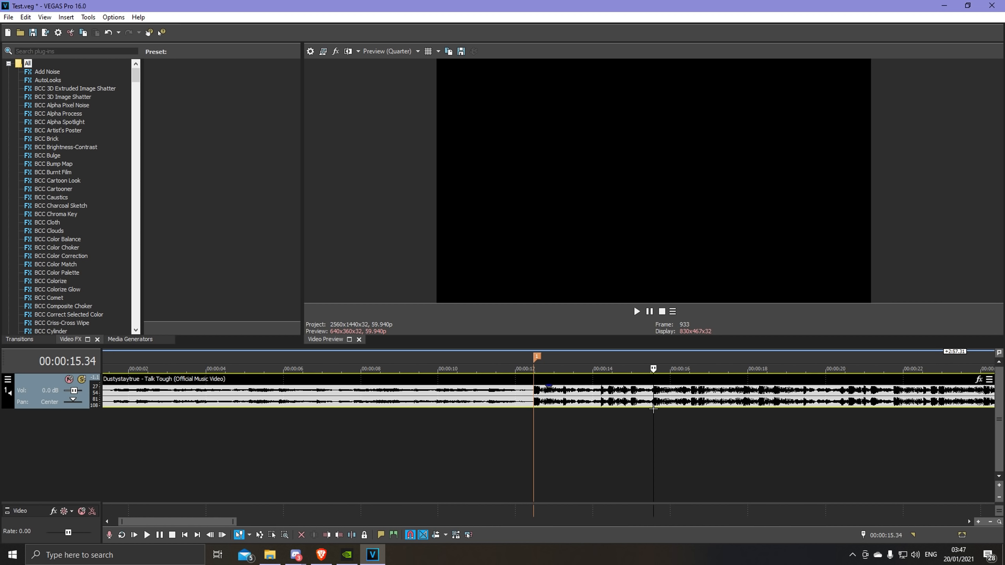
pyautogui.scroll(3, 645, 413)
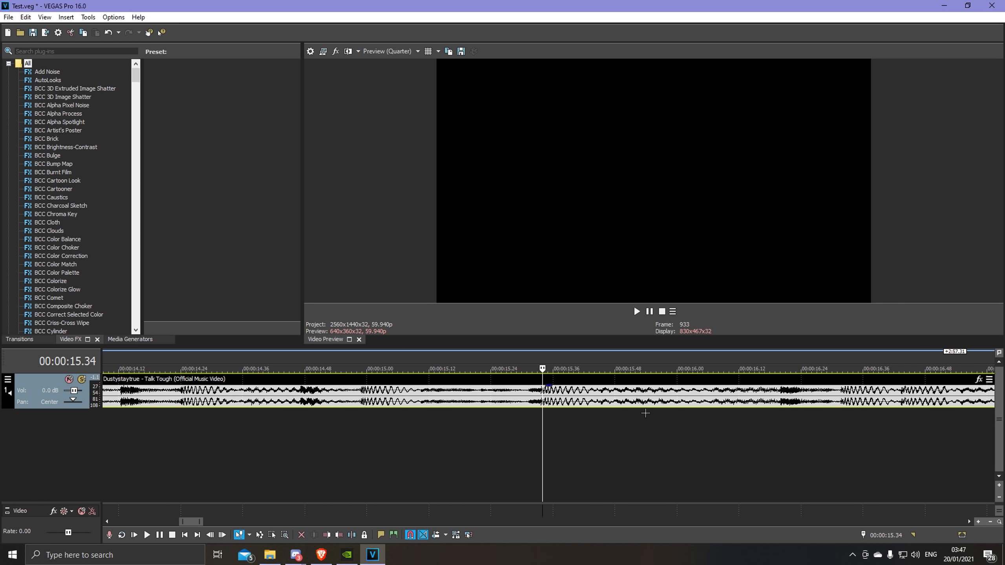
pyautogui.press('m')
pyautogui.scroll(-5, 526, 438)
pyautogui.scroll(3, 523, 427)
pyautogui.scroll(-3, 521, 413)
# - Play the song from before the first marker and add a third marker on the beat at 00:00:18.40
pyautogui.click(332, 411)
pyautogui.press('space')
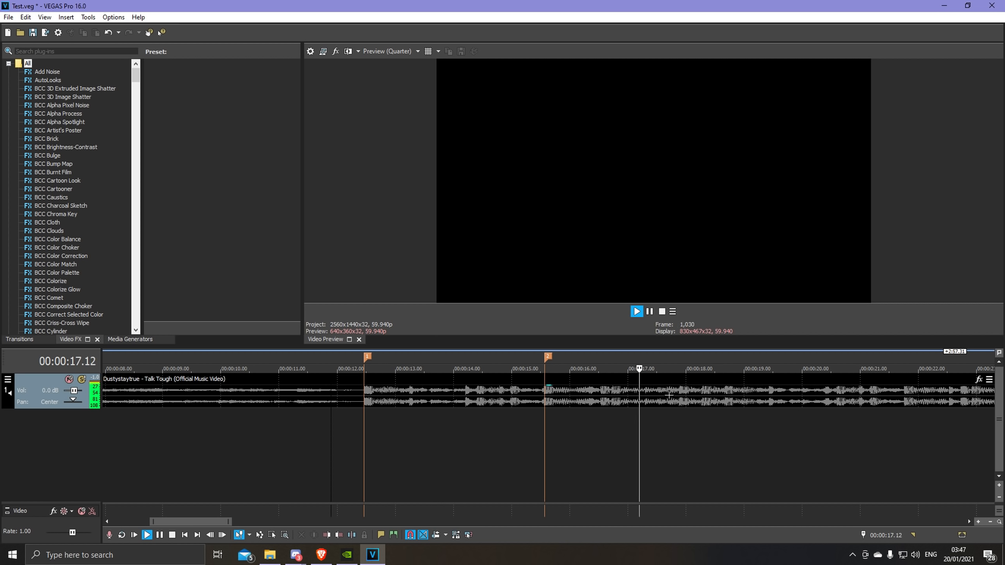
pyautogui.press('Return')
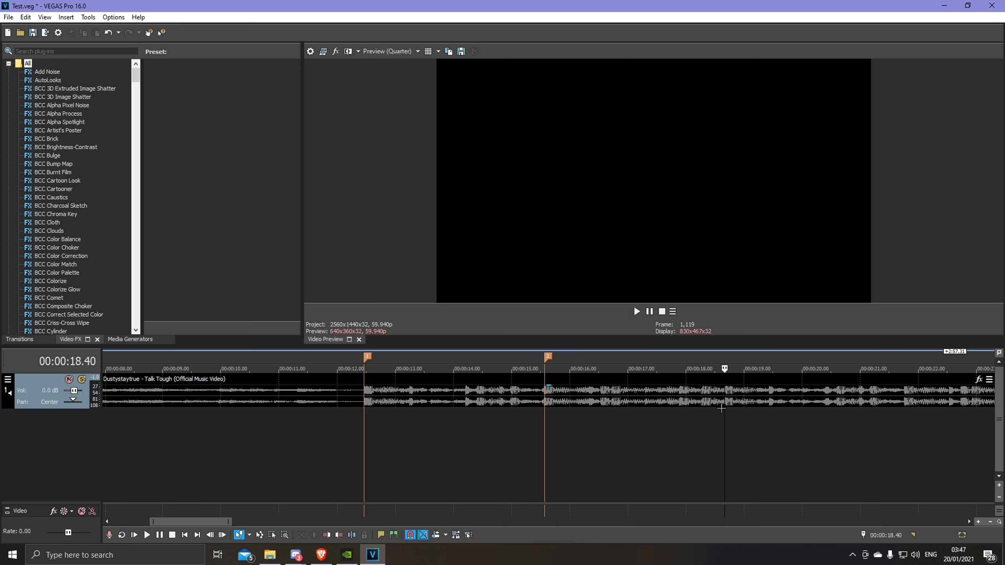
pyautogui.scroll(5, 569, 417)
pyautogui.press('m')
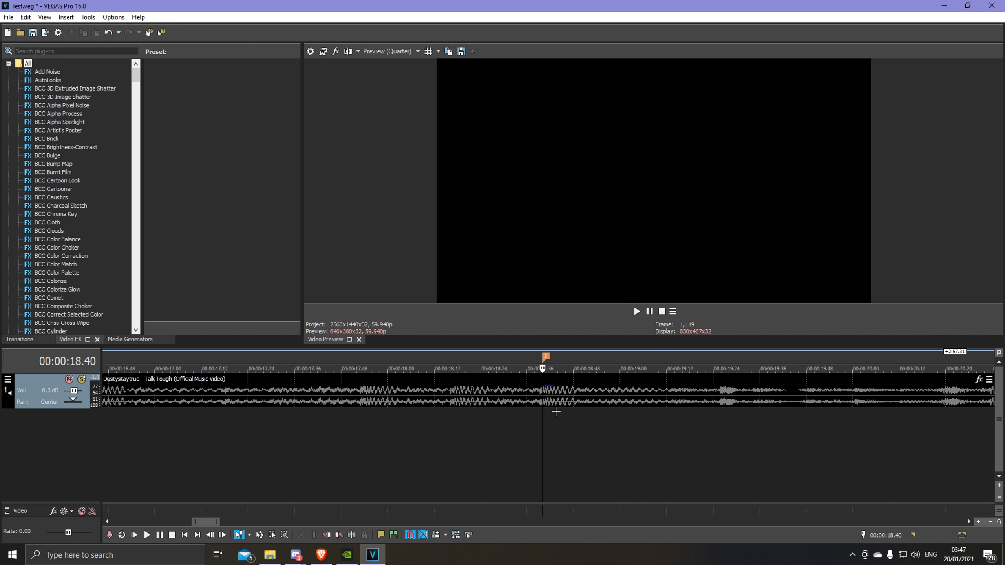
# - Place the !1.5 VR Spray clip below the song and answer the prompt about matching the project video settings to it
pyautogui.scroll(-5, 556, 412)
pyautogui.click(316, 396)
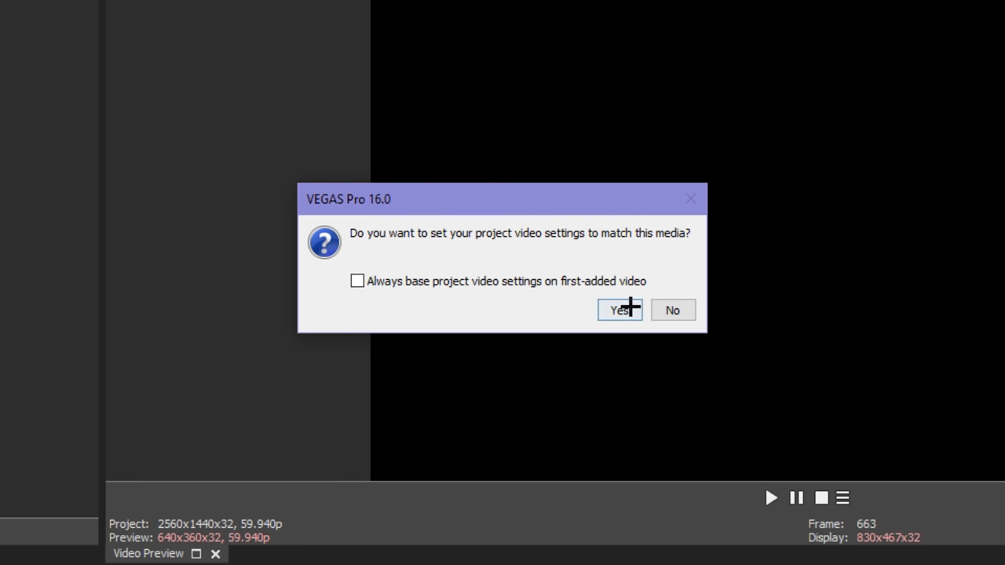
pyautogui.click(587, 219)
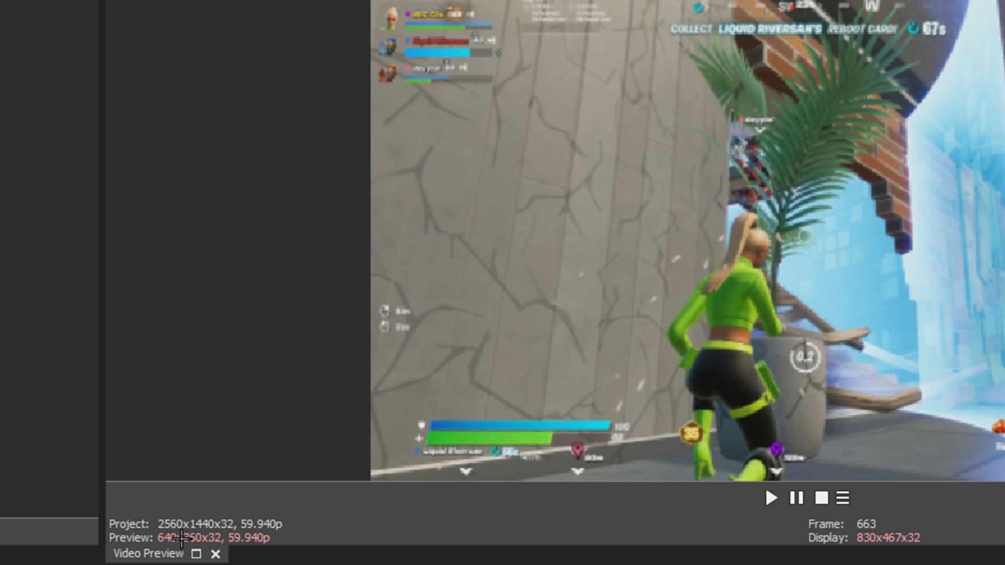
# - Examine the Victory Royale moment around 00:00:57 and the sound peaks near the end of the !1.5 VR Spray clip
pyautogui.scroll(-4, 377, 390)
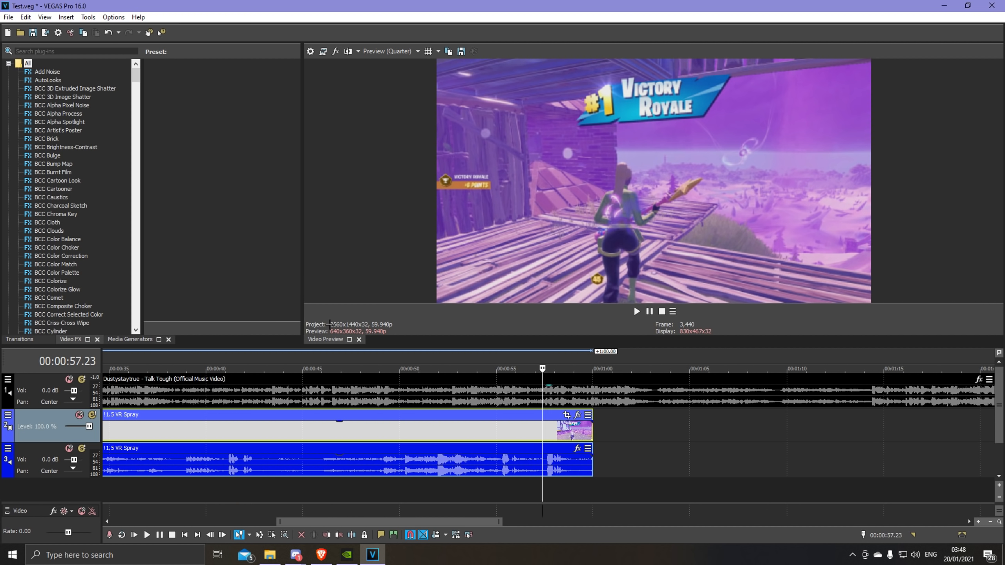
pyautogui.click(546, 434)
pyautogui.scroll(8, 560, 459)
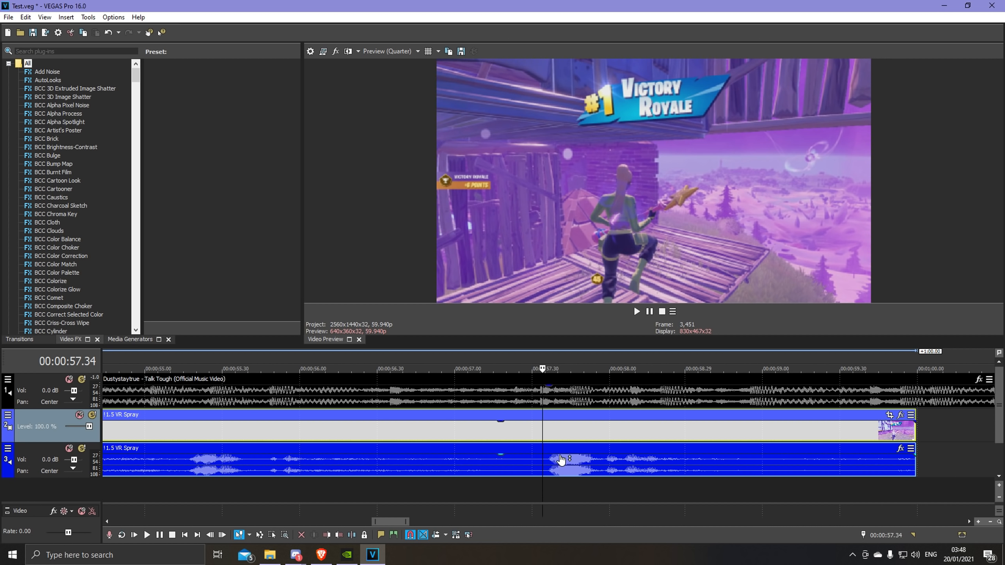
pyautogui.scroll(-8, 559, 446)
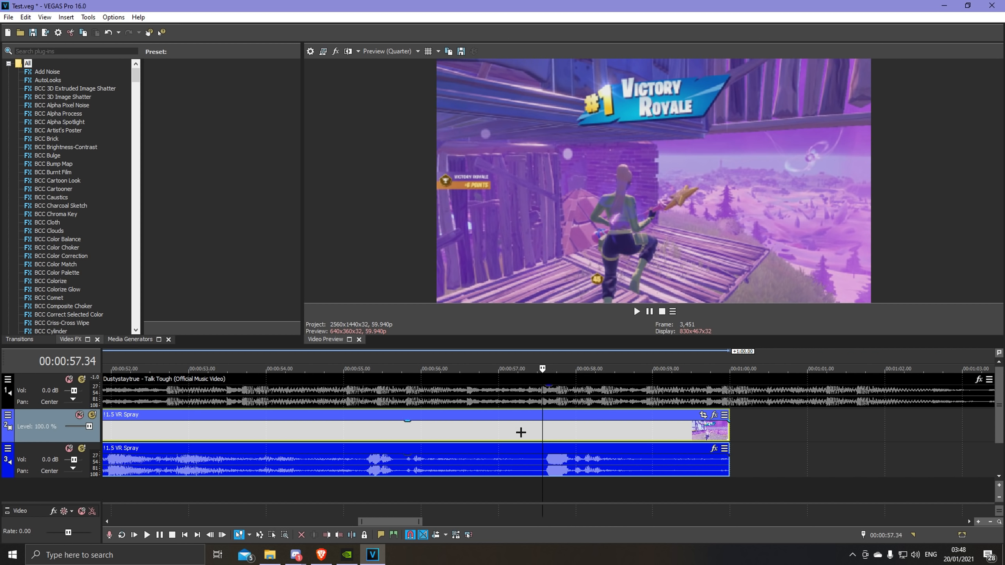
pyautogui.scroll(-3, 530, 435)
# - Find the exact frame of the shot in the !1.5 VR Spray clip and split its video and audio at 00:00:51.13
pyautogui.click(478, 436)
pyautogui.scroll(6, 502, 446)
pyautogui.click(516, 437)
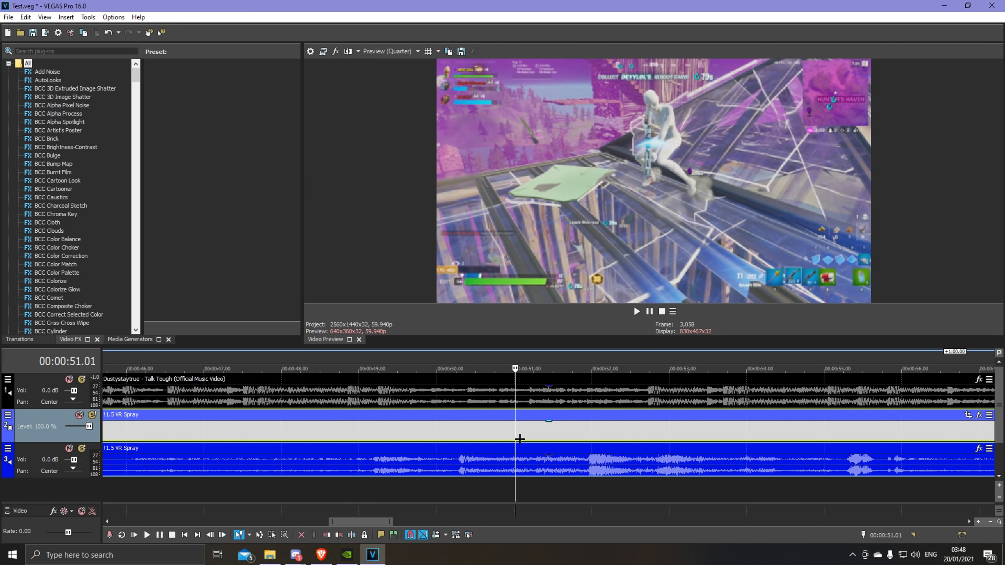
pyautogui.click(533, 437)
pyautogui.press('Left')
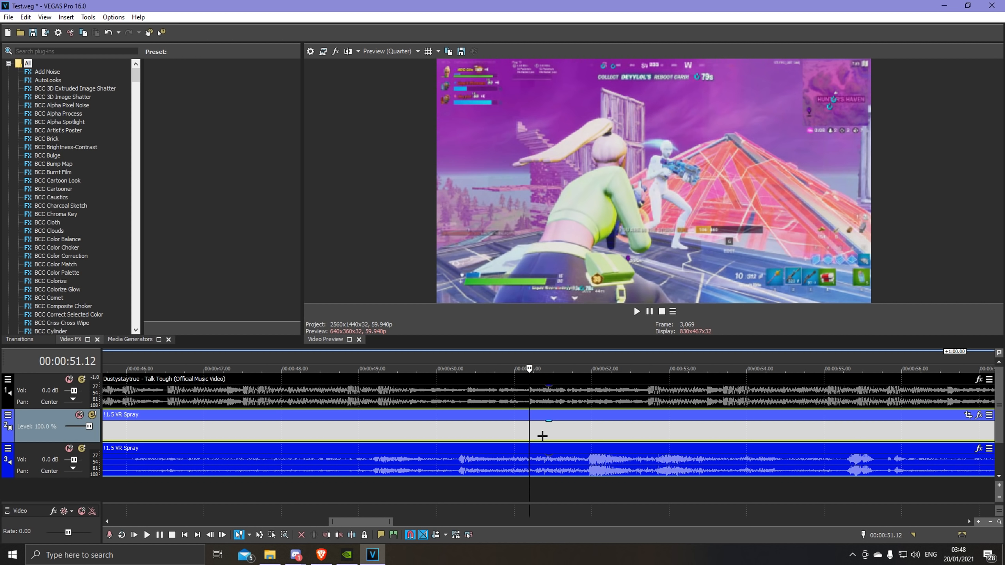
pyautogui.press('Right')
pyautogui.press('Right')
pyautogui.press('Left')
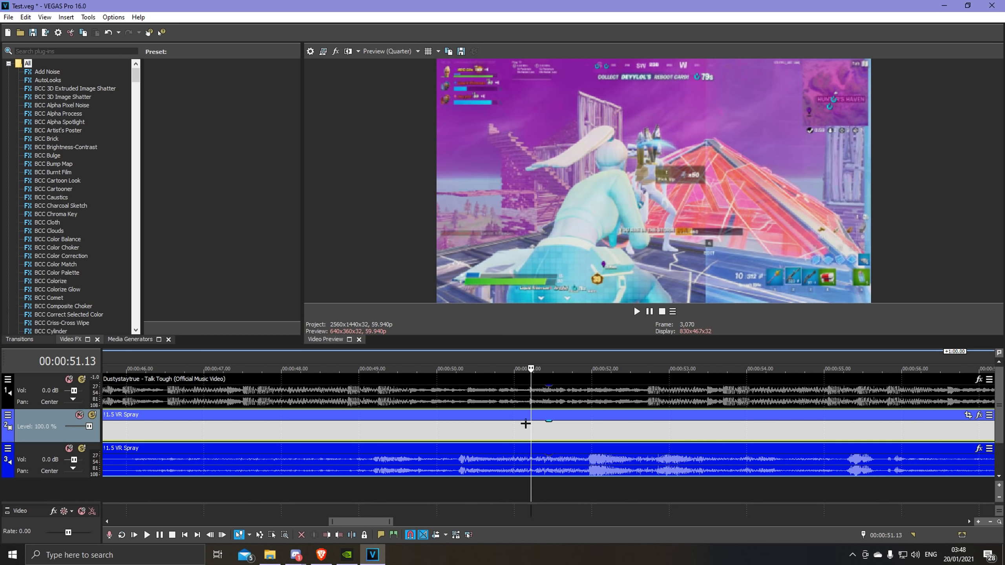
pyautogui.scroll(4, 530, 428)
pyautogui.press('s')
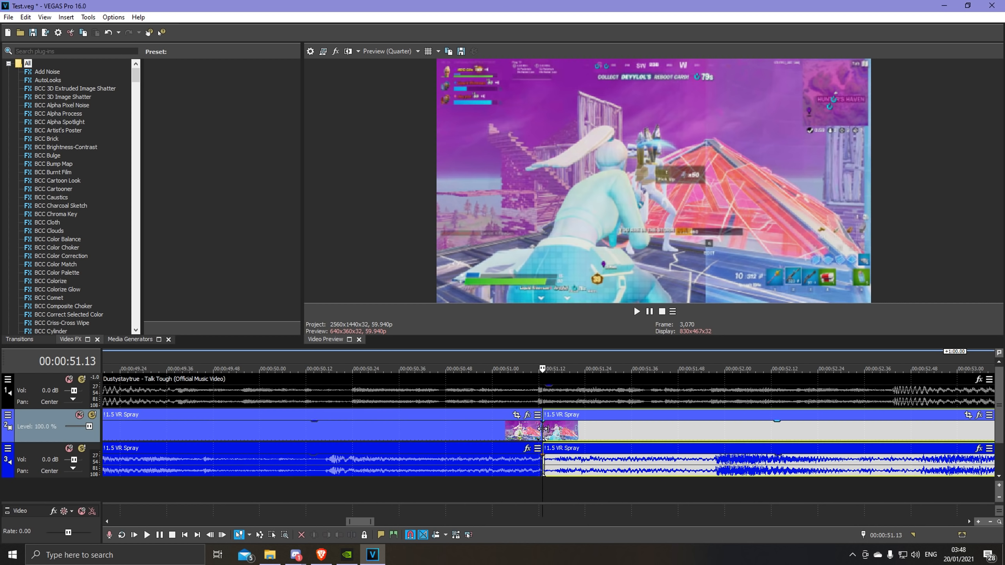
# - Delete the part of the !1.5 VR Spray clip before the split
pyautogui.click(531, 429)
pyautogui.scroll(-4, 531, 429)
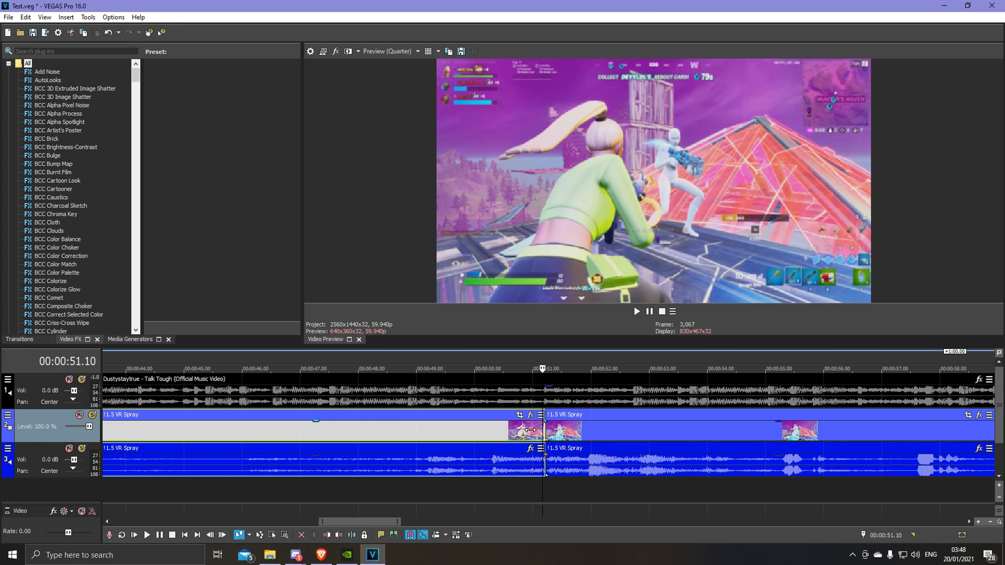
pyautogui.press('Delete')
pyautogui.scroll(-7, 531, 429)
pyautogui.scroll(-2, 530, 430)
pyautogui.scroll(-2, 373, 440)
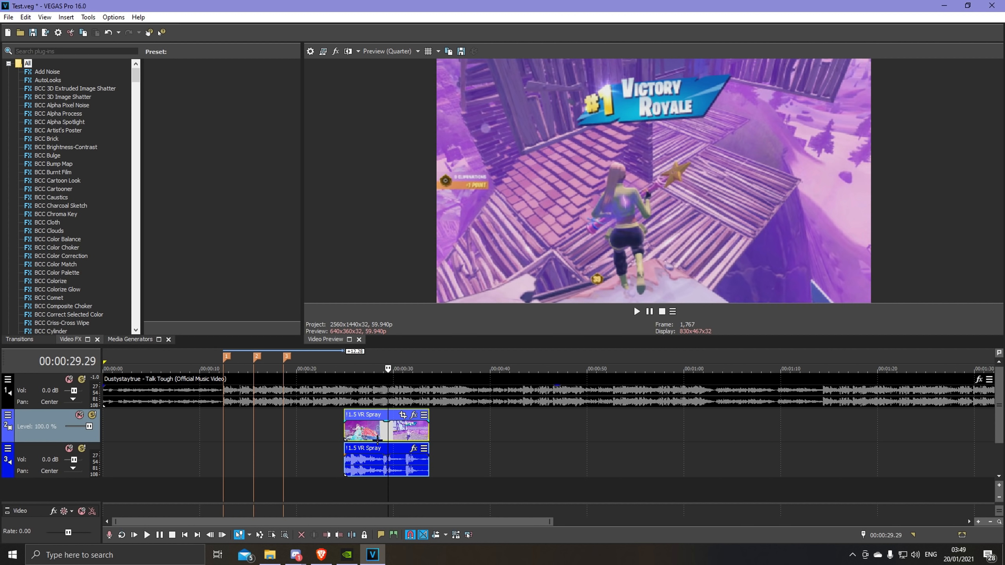
# - Move the !1.5 VR Spray clip so that it starts at marker 1 and play the sync point
pyautogui.moveTo(360, 434)
pyautogui.mouseDown()
pyautogui.moveTo(472, 430)
pyautogui.moveTo(255, 420)
pyautogui.mouseUp()
pyautogui.click(223, 424)
pyautogui.scroll(4, 223, 425)
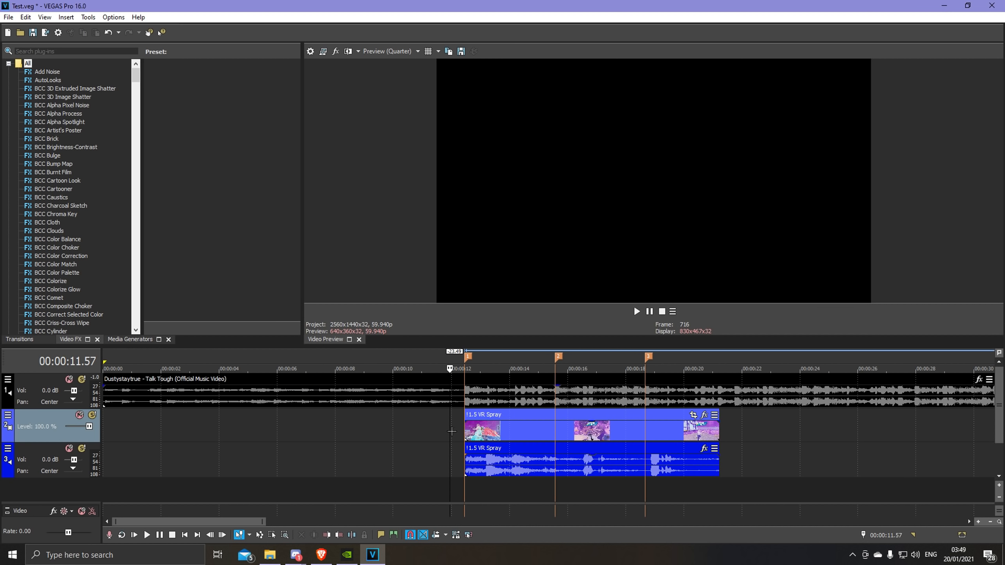
pyautogui.click(452, 432)
pyautogui.press('space')
pyautogui.press('space')
pyautogui.scroll(-4, 431, 430)
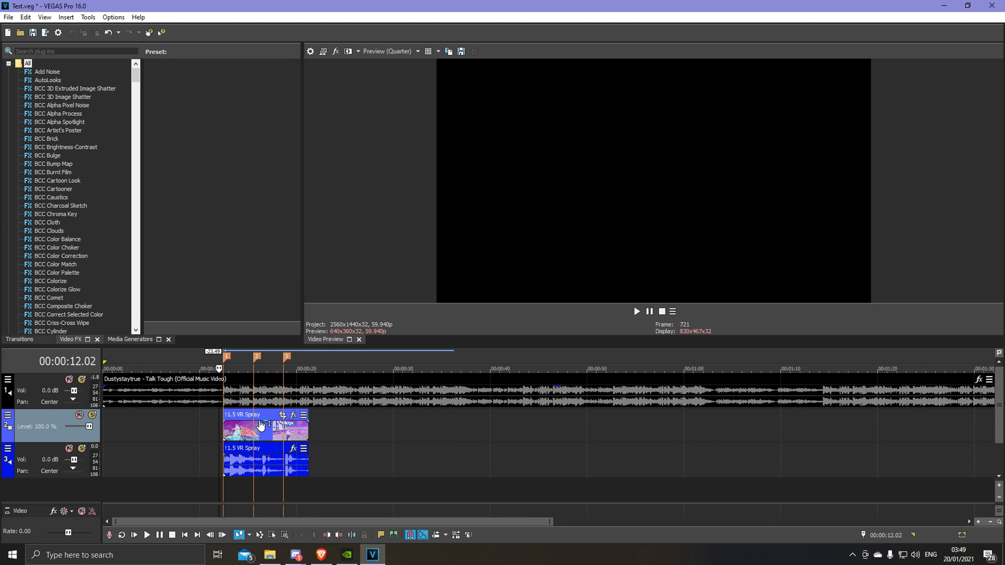
# - Extend the start of the !1.5 VR Spray clip back to the beginning of the timeline and play it through marker 1
pyautogui.moveTo(225, 427); pyautogui.dragTo(105, 428)
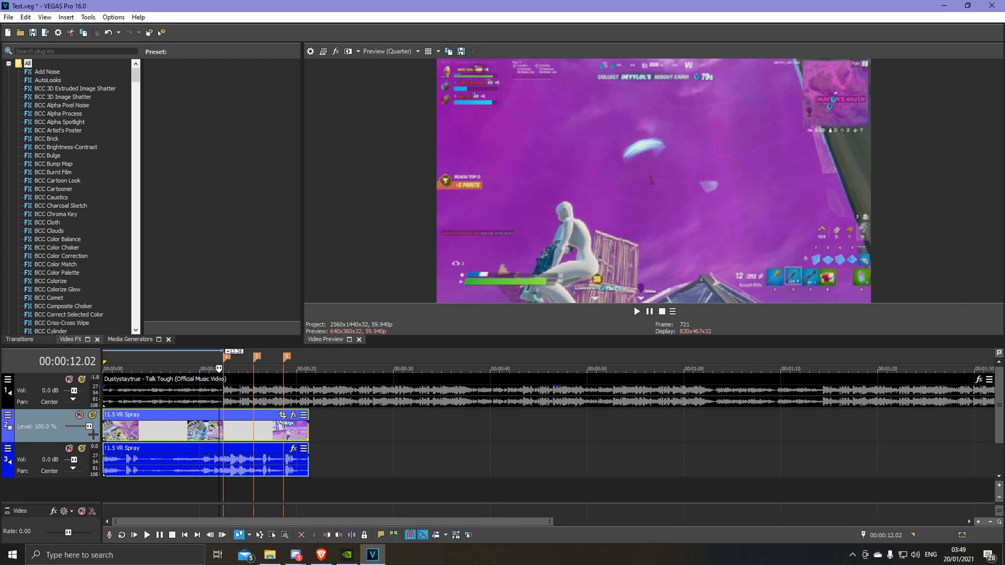
pyautogui.scroll(2, 488, 435)
pyautogui.press('space')
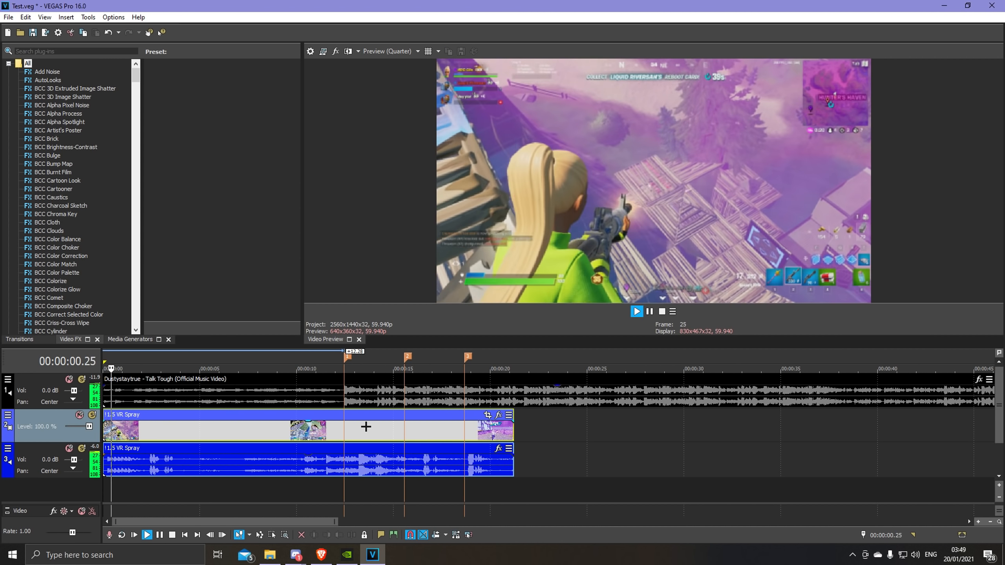
pyautogui.click(334, 430)
pyautogui.scroll(2, 411, 428)
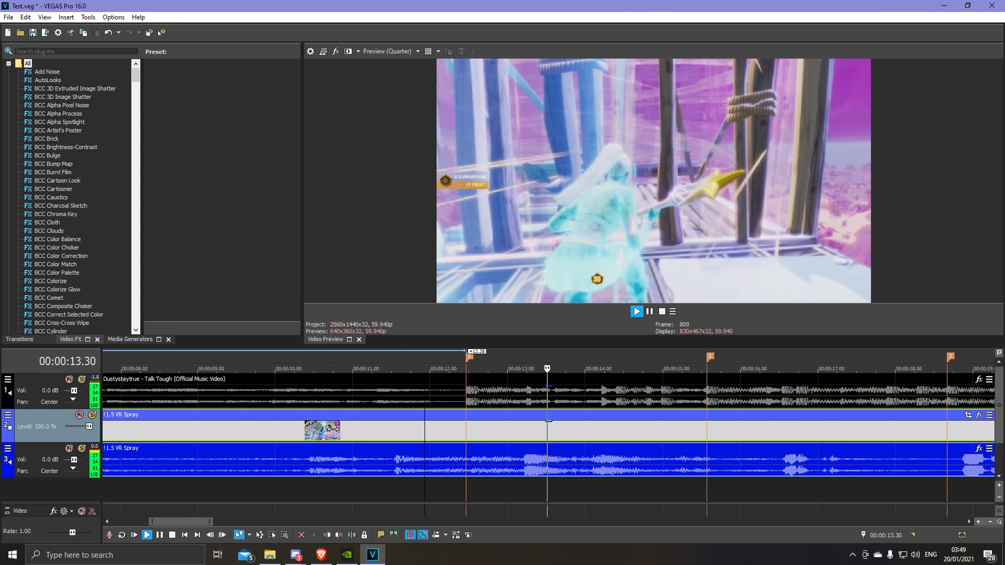
pyautogui.press('space')
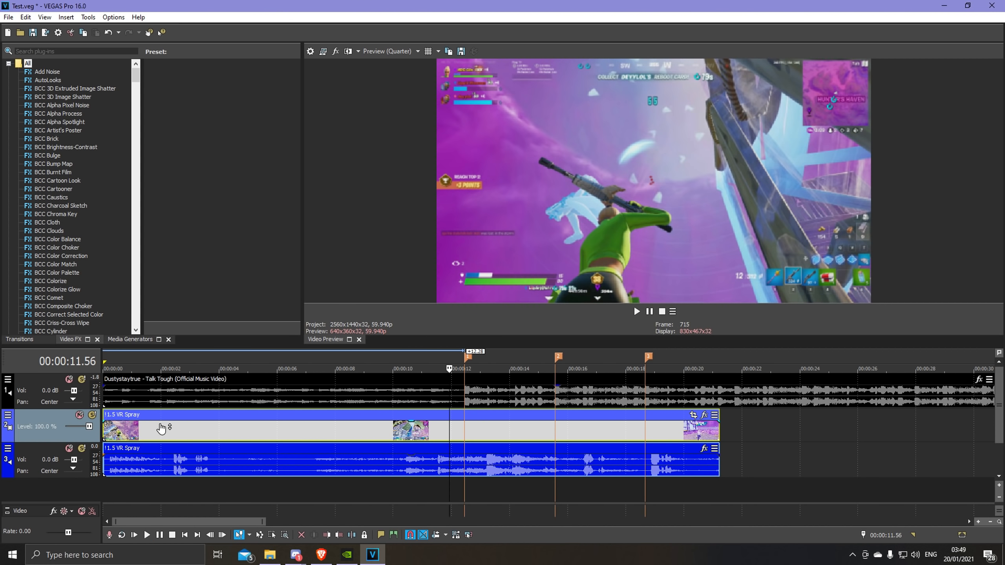
# - Try a fade-in of about 3.5 seconds on the !1.5 VR Spray video, play it and remove it
pyautogui.moveTo(106, 422)
pyautogui.mouseDown()
pyautogui.moveTo(229, 423)
pyautogui.moveTo(203, 423)
pyautogui.mouseUp()
pyautogui.press('space')
pyautogui.press('space')
pyautogui.click(104, 427)
pyautogui.press('space')
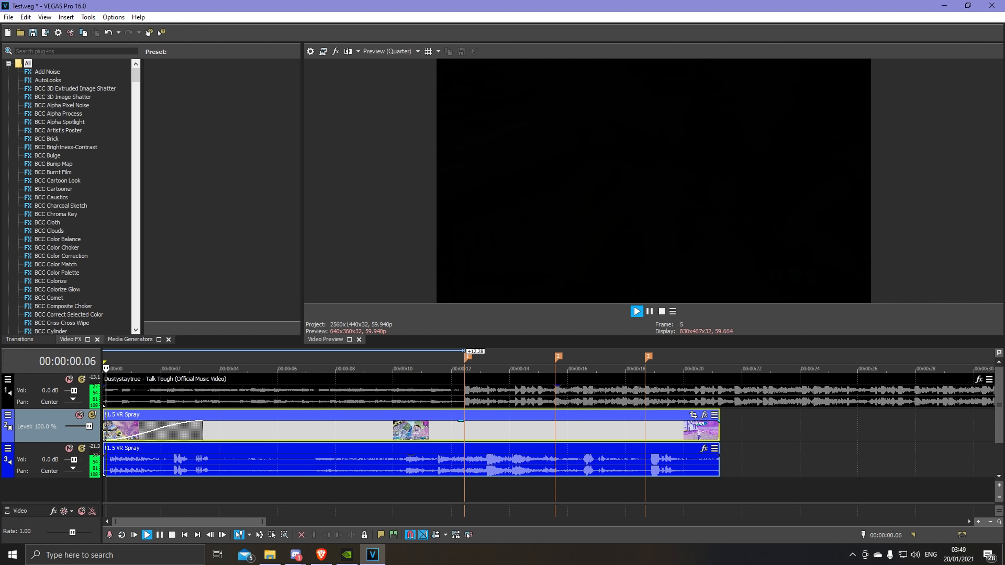
pyautogui.press('space')
pyautogui.moveTo(203, 423); pyautogui.dragTo(104, 423)
pyautogui.scroll(1, 107, 425)
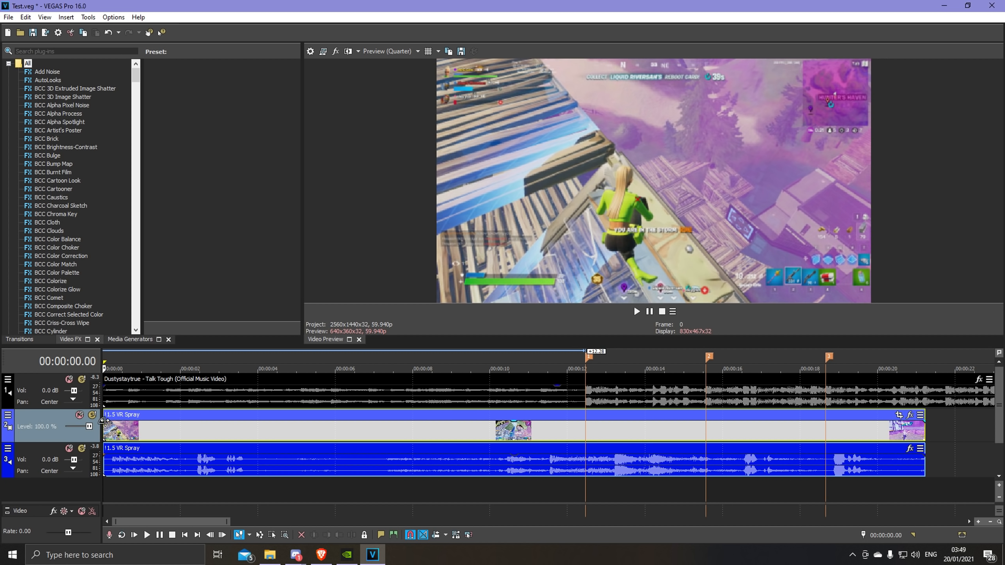
# - Fade in the !1.5 VR Spray clip and the song over about 3.7 seconds and add a video track above the song
pyautogui.moveTo(101, 422); pyautogui.dragTo(271, 436)
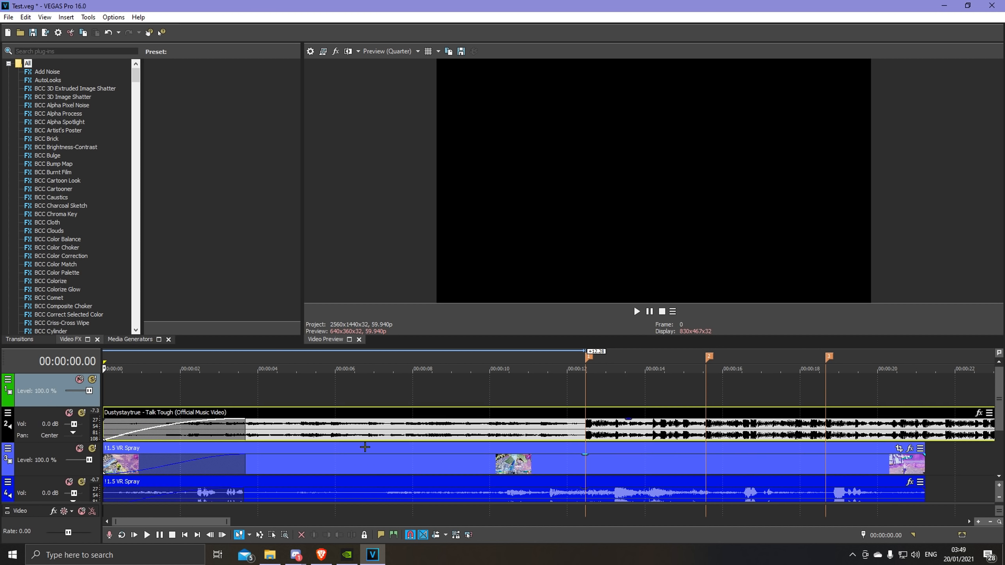
pyautogui.scroll(-4, 741, 434)
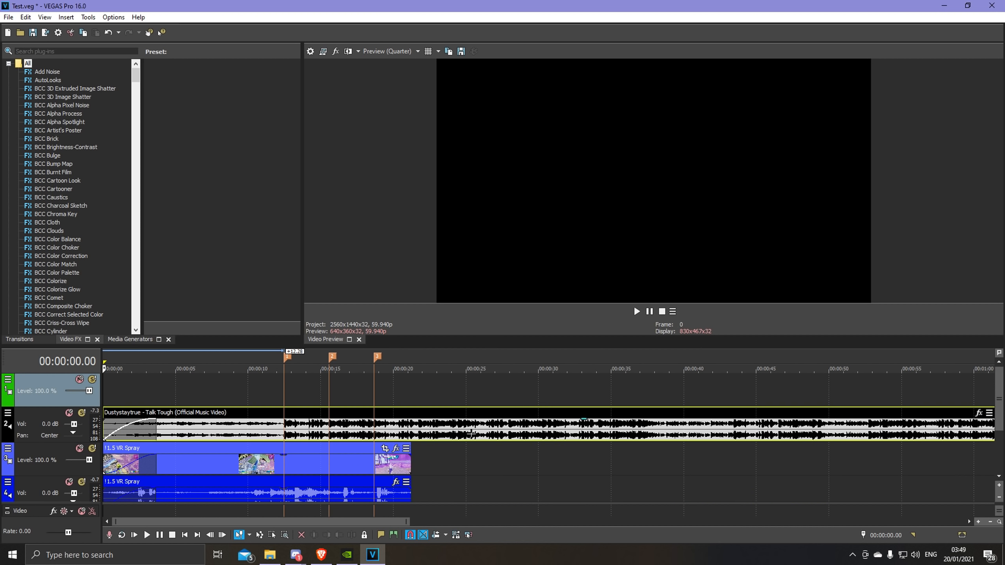
pyautogui.scroll(4, 227, 427)
pyautogui.press('space')
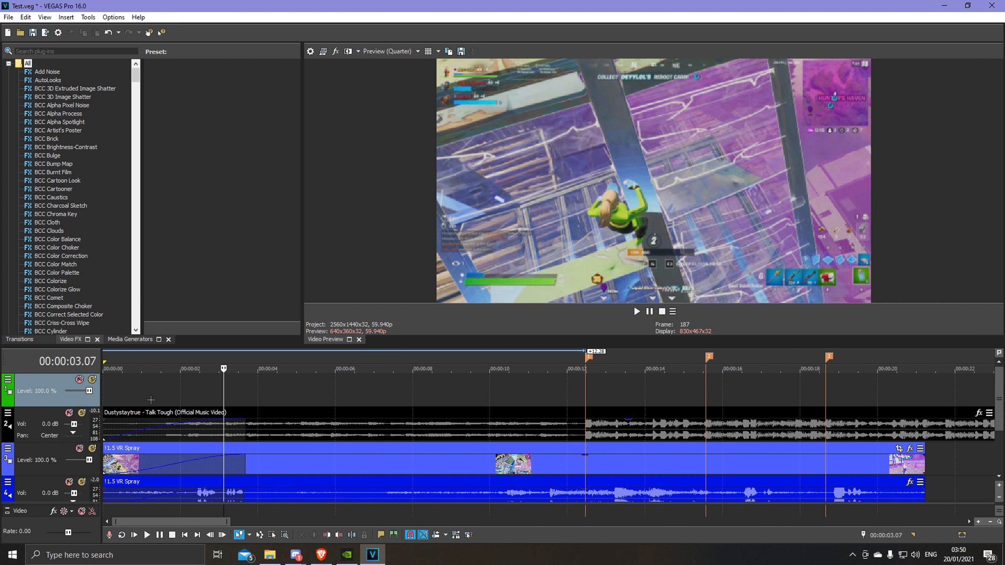
# - Place the numby line clip on the empty video track above the song, starting at 00:00:03.46 as the fade-in ends
pyautogui.click(285, 393)
pyautogui.click(234, 392)
pyautogui.click(261, 393)
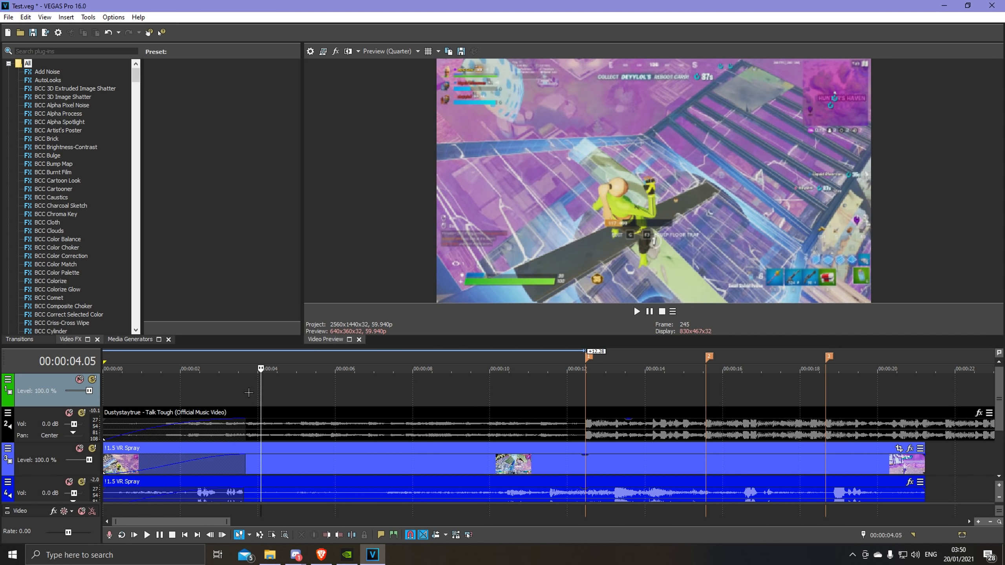
pyautogui.click(248, 393)
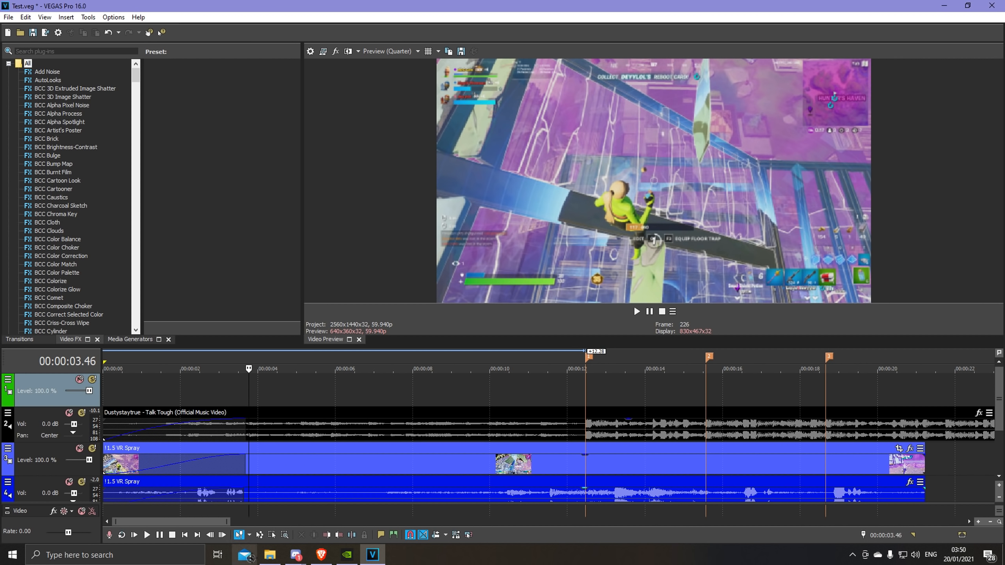
pyautogui.click(296, 555)
pyautogui.click(270, 556)
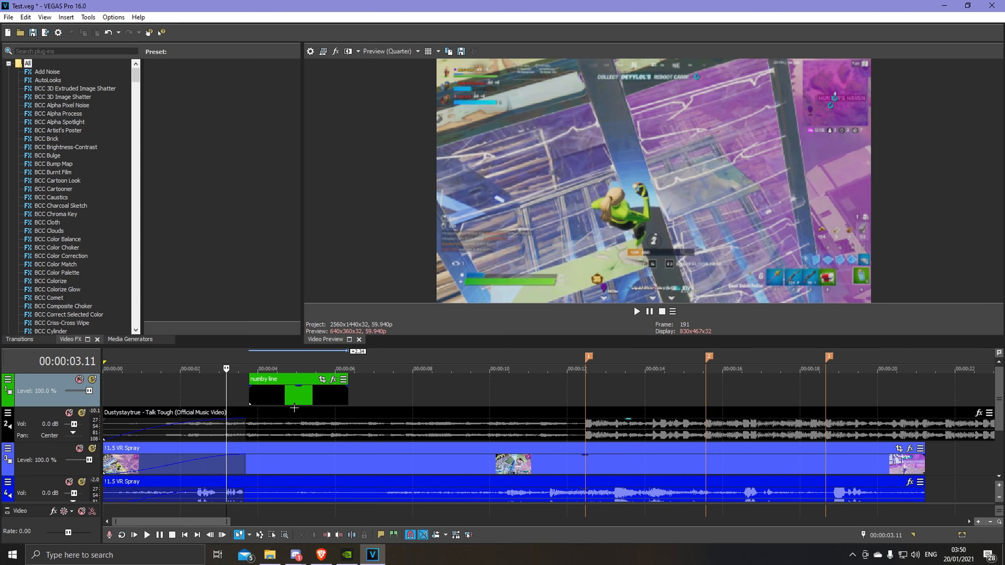
# - Change the alpha channel setting in numby line's media properties to make its black background transparent, and play the overlay over the gameplay
pyautogui.click(294, 396)
pyautogui.rightClick(295, 396)
pyautogui.click(317, 537)
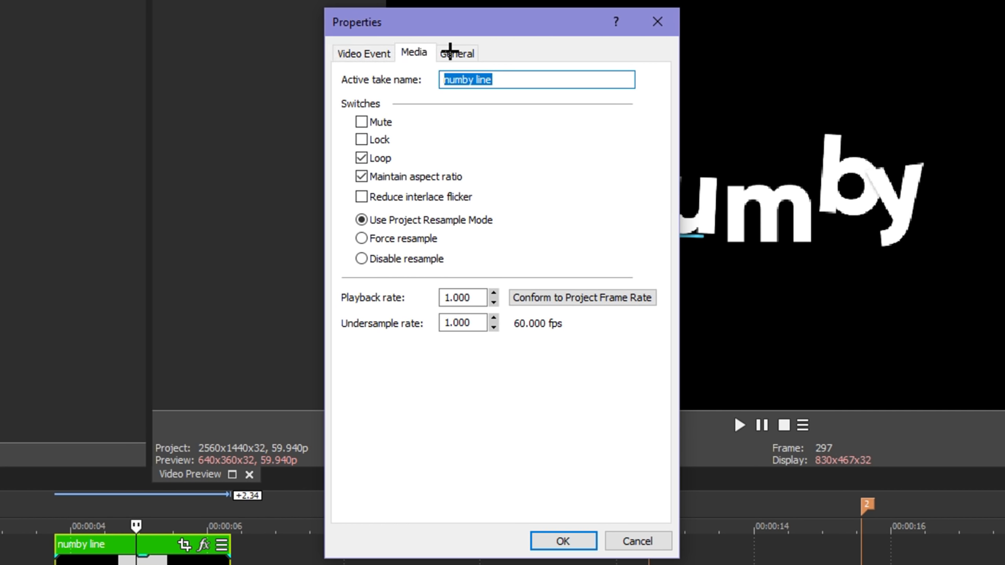
pyautogui.click(455, 53)
pyautogui.click(414, 52)
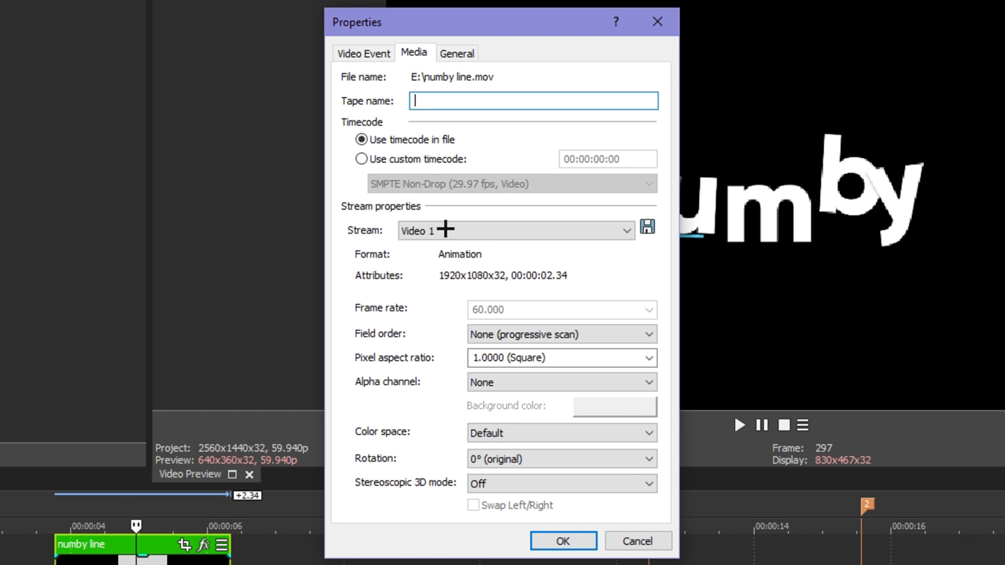
pyautogui.click(502, 383)
pyautogui.click(514, 436)
pyautogui.click(561, 541)
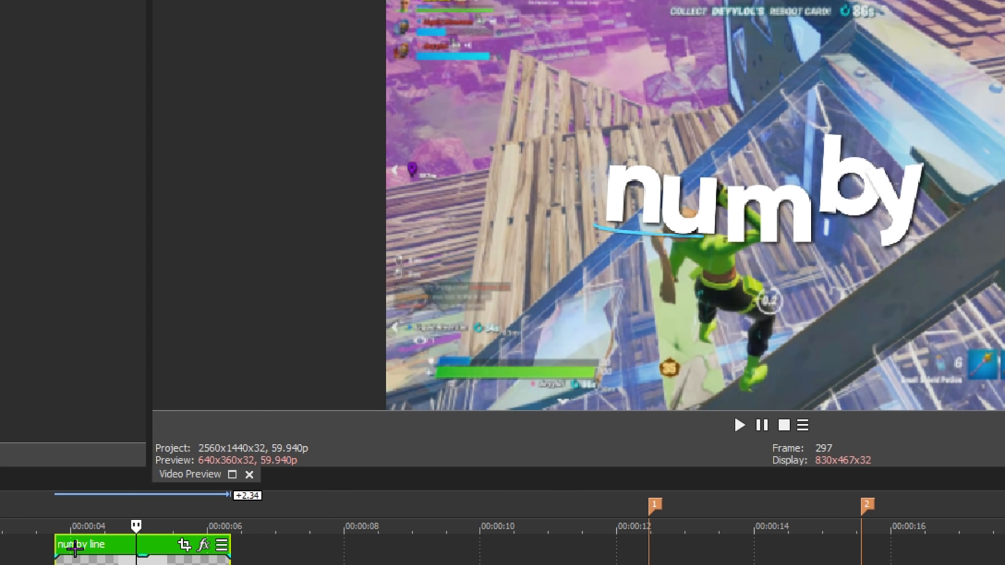
pyautogui.click(53, 550)
pyautogui.click(32, 549)
pyautogui.press('space')
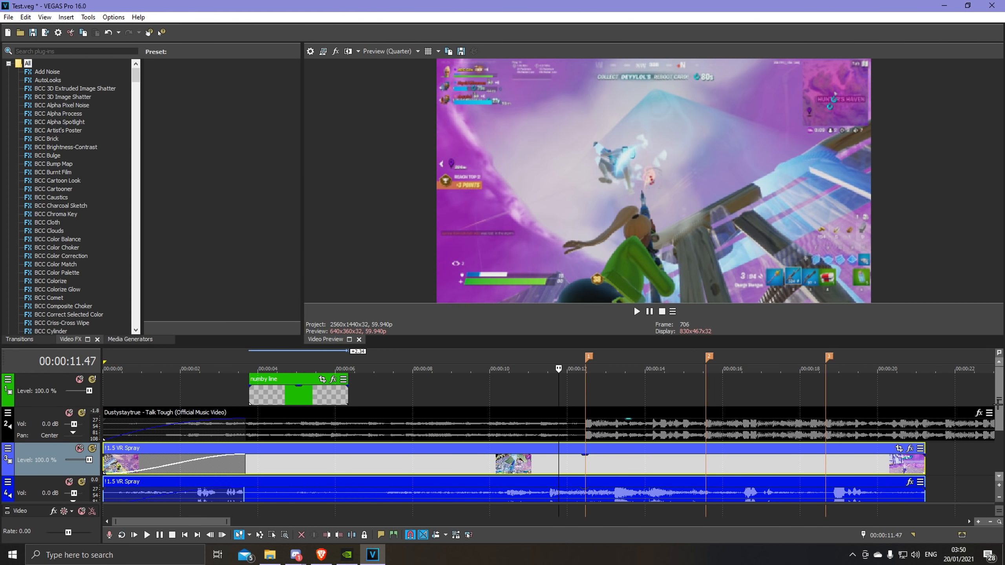
# - Examine the gameplay and the sound peaks of the !1.5 VR Spray clip between 00:00:12.04 and 00:00:13.33 to locate the shot after marker 1
pyautogui.moveTo(998, 404); pyautogui.dragTo(996, 414)
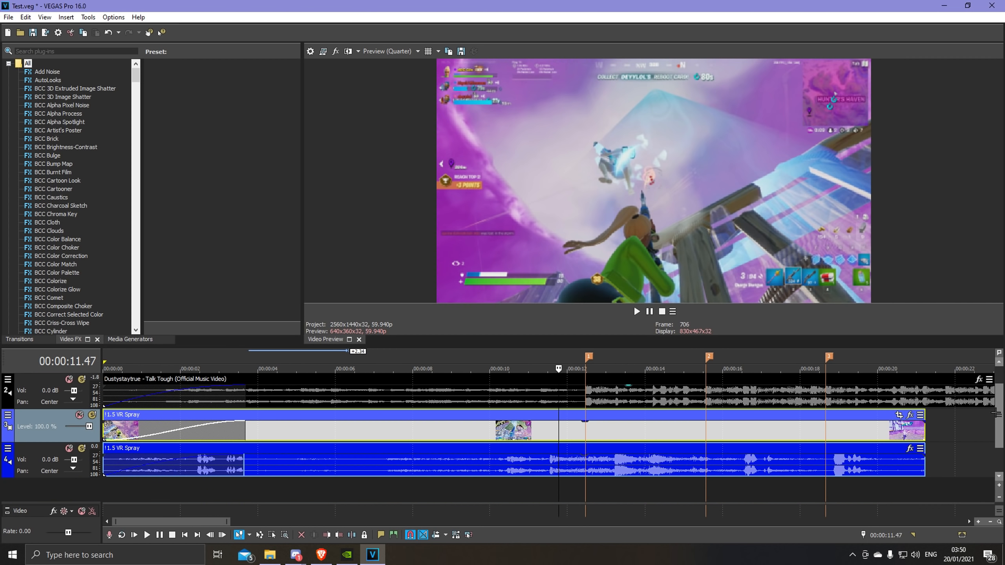
pyautogui.scroll(3, 568, 424)
pyautogui.scroll(3, 572, 427)
pyautogui.click(576, 430)
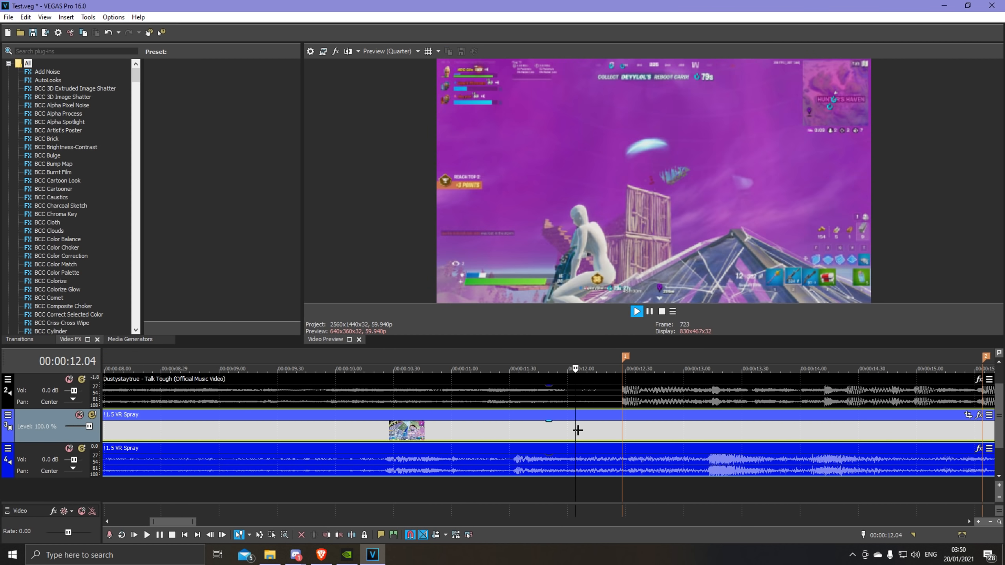
pyautogui.press('space')
pyautogui.press('space')
pyautogui.click(694, 428)
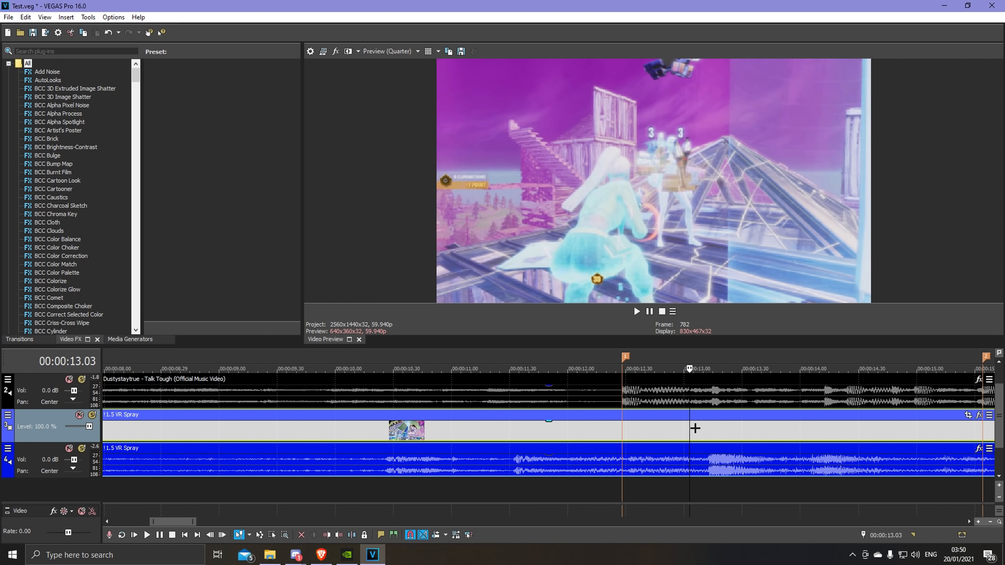
pyautogui.press('space')
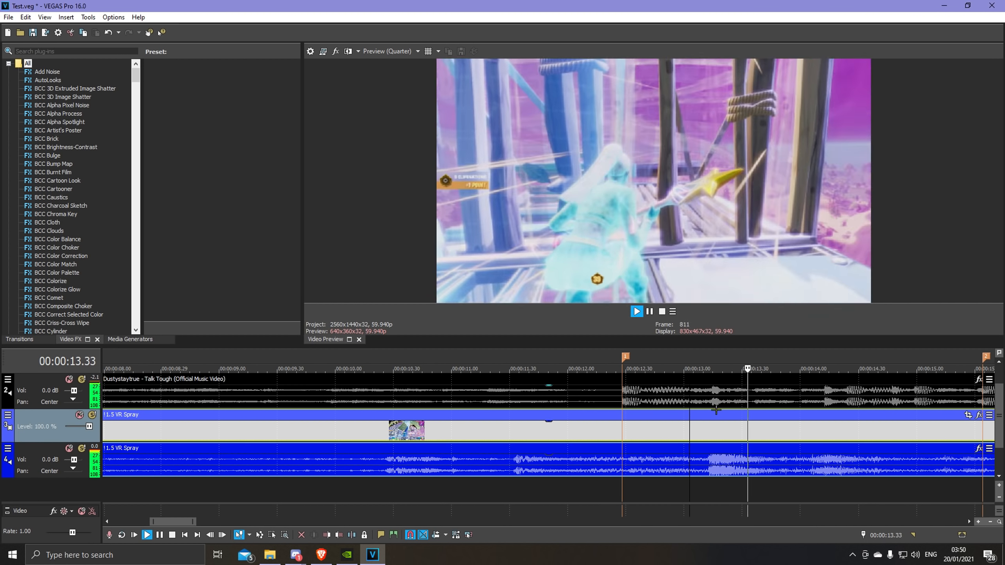
pyautogui.press('space')
pyautogui.click(591, 414)
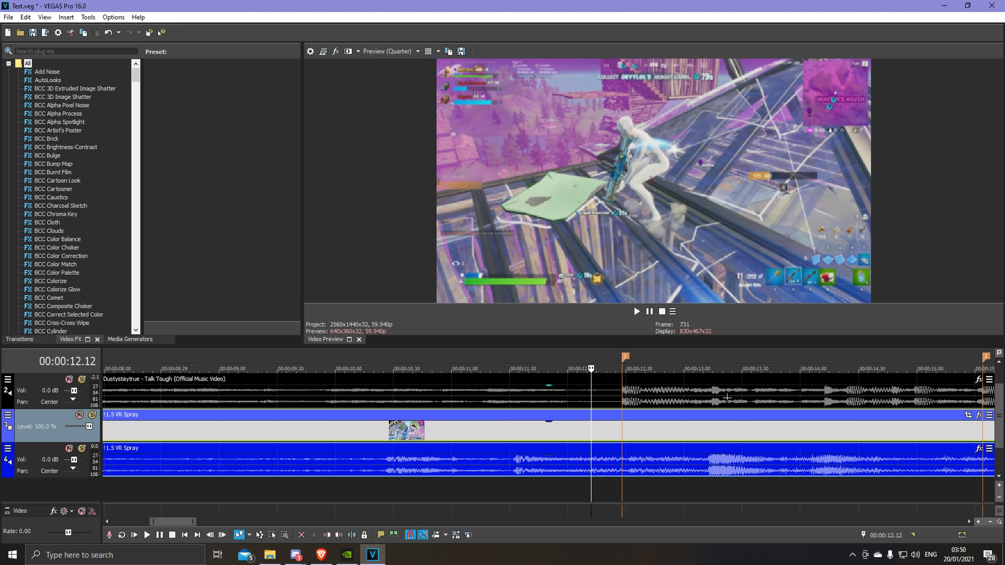
pyautogui.press('space')
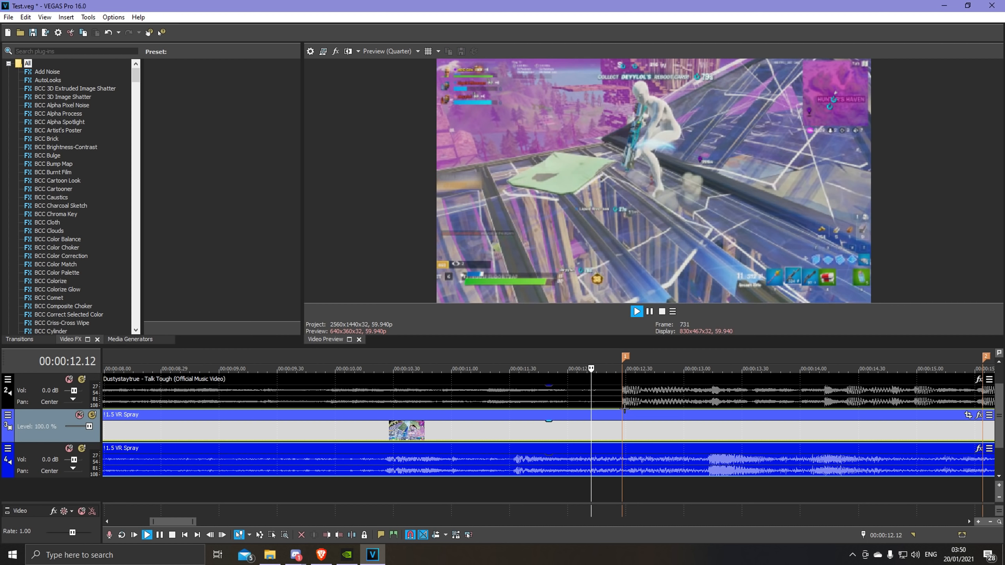
pyautogui.press('space')
# - Split the !1.5 VR Spray video and audio at the shot at 00:00:13.15 and delete the part after the split
pyautogui.click(715, 435)
pyautogui.scroll(5, 714, 435)
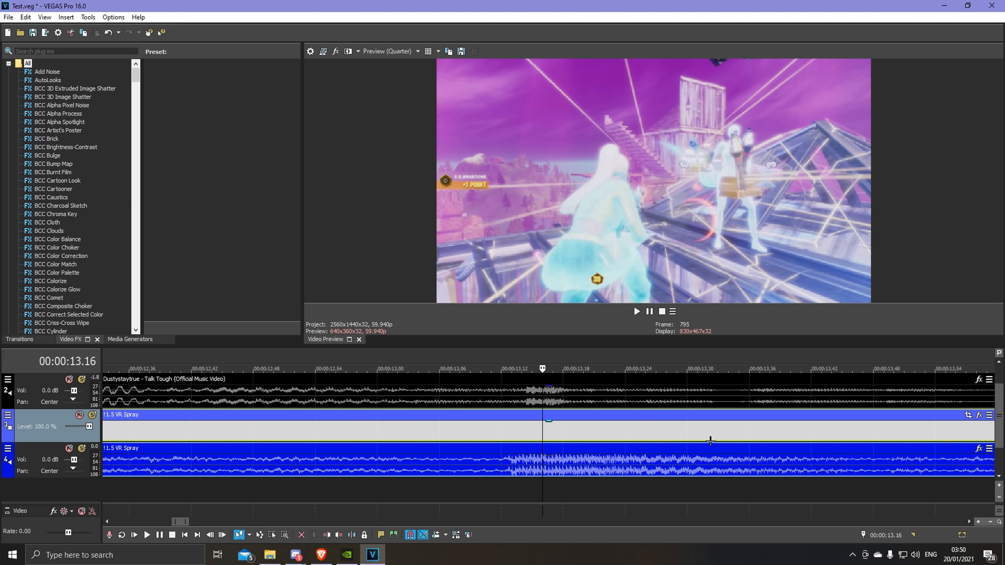
pyautogui.press('s')
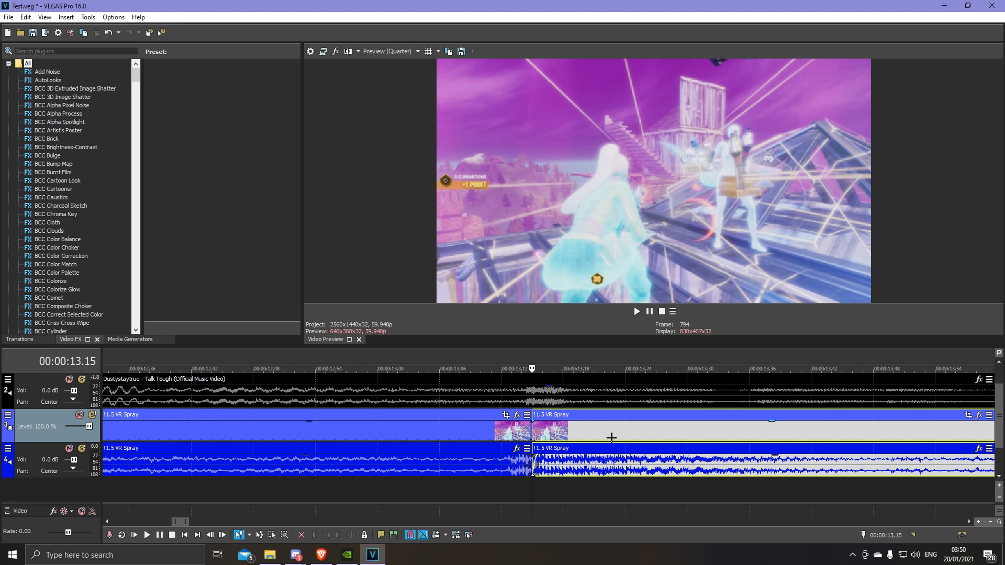
pyautogui.press('Delete')
pyautogui.scroll(-6, 543, 428)
pyautogui.scroll(4, 543, 428)
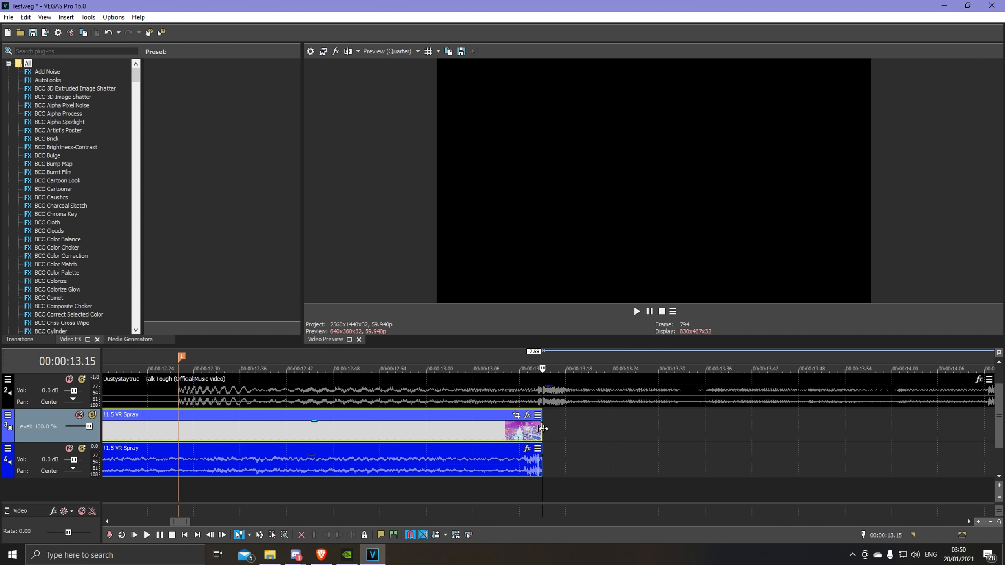
pyautogui.scroll(-1, 561, 430)
pyautogui.scroll(-3, 561, 430)
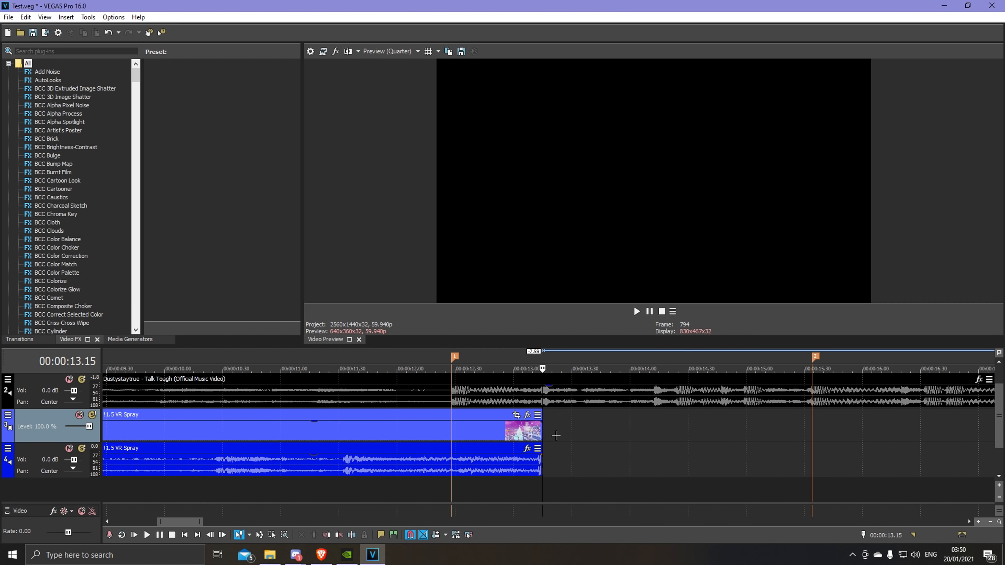
# - Insert a velocity envelope on the !1.5 VR Spray video with the cursor at marker 1 (00:00:12.28)
pyautogui.rightClick(514, 429)
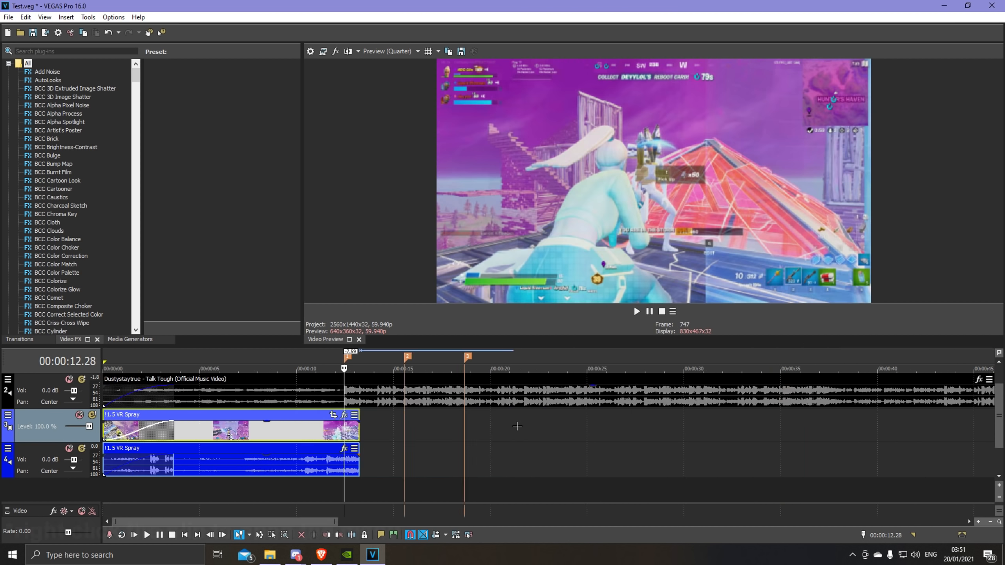
pyautogui.scroll(3, 561, 433)
pyautogui.rightClick(562, 433)
pyautogui.click(539, 432)
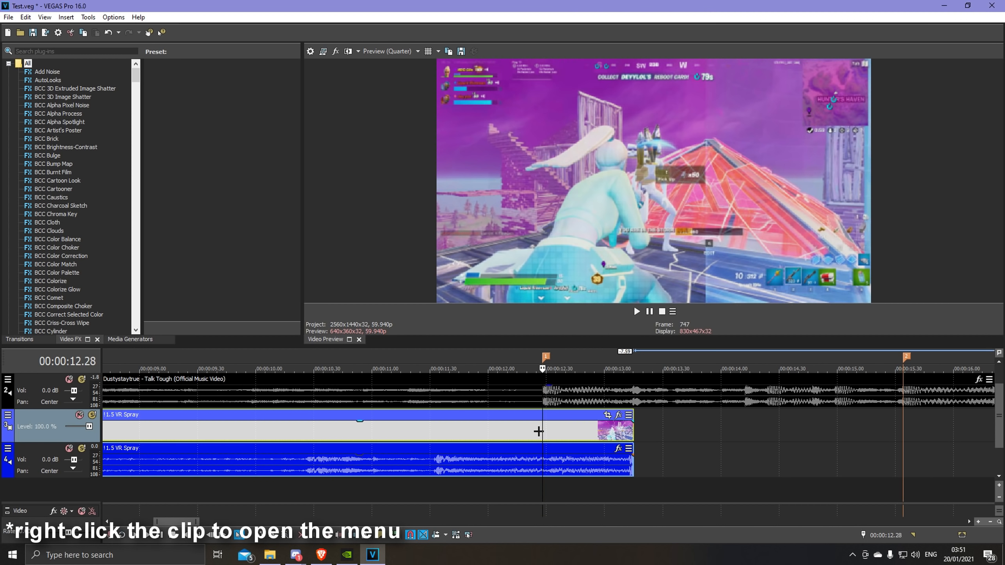
pyautogui.rightClick(536, 432)
pyautogui.click(533, 431)
pyautogui.click(542, 430)
pyautogui.rightClick(543, 431)
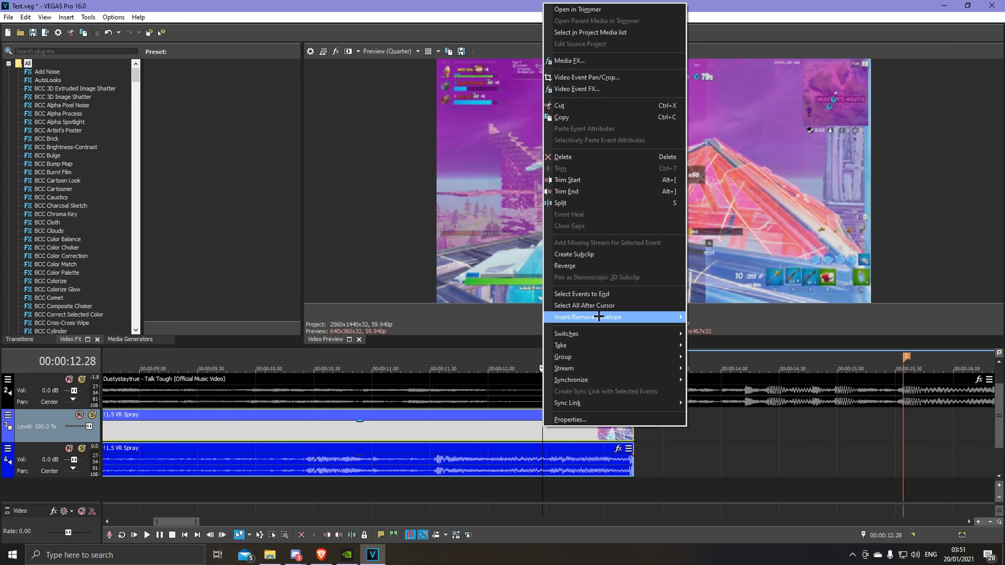
pyautogui.moveTo(594, 317)
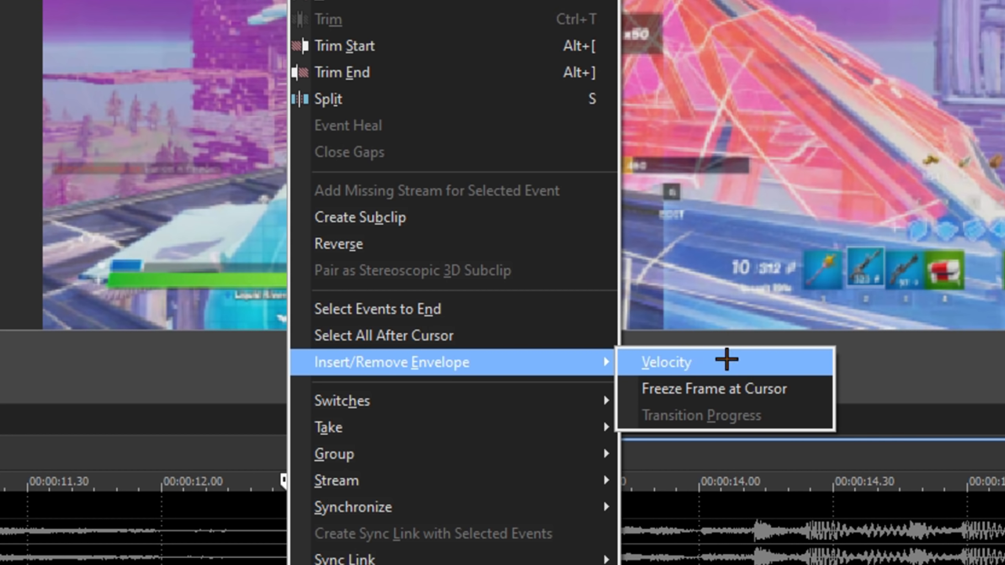
pyautogui.click(724, 357)
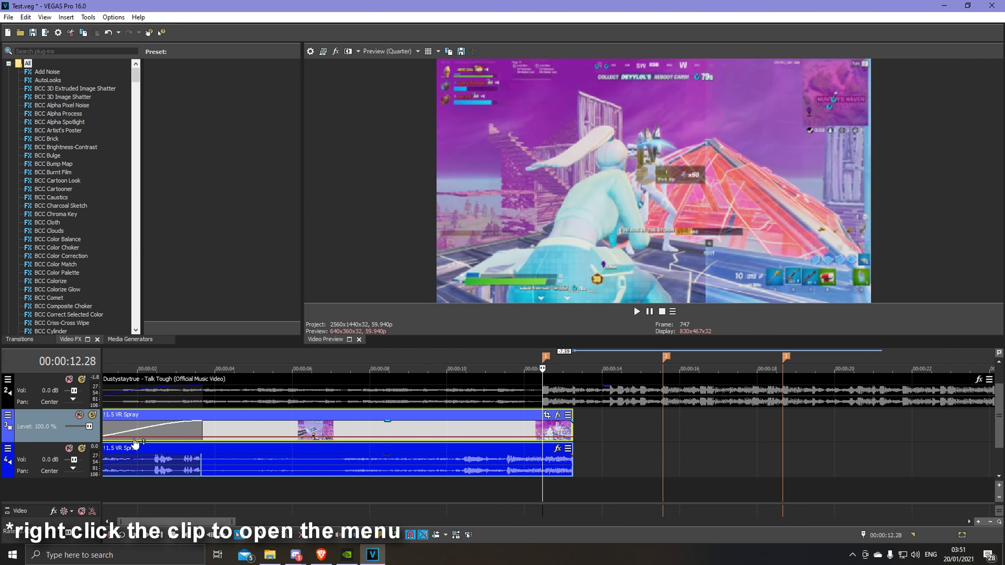
pyautogui.scroll(2, 563, 445)
pyautogui.scroll(12, 563, 441)
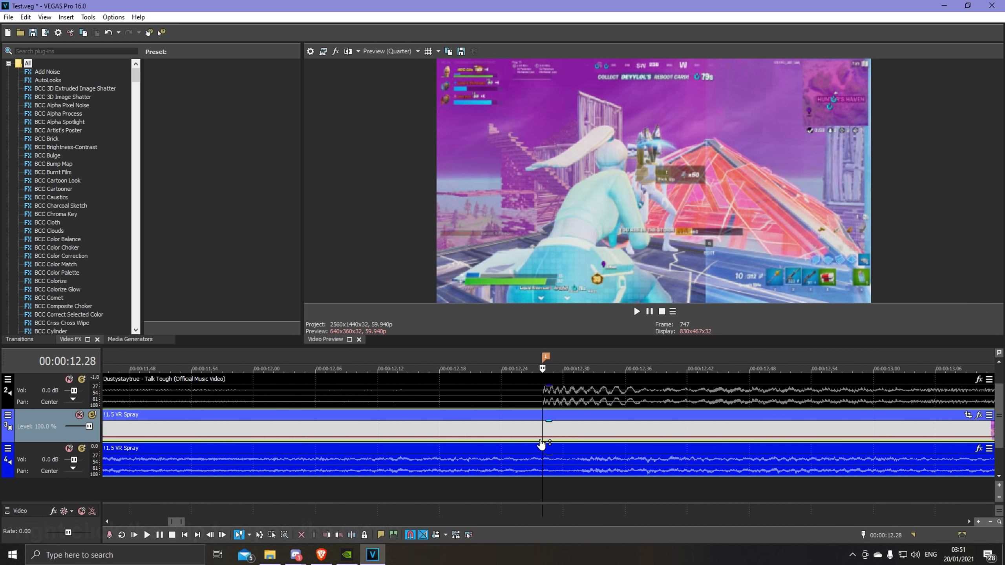
pyautogui.rightClick(543, 437)
pyautogui.click(544, 439)
pyautogui.moveTo(544, 442)
pyautogui.mouseDown()
pyautogui.moveTo(546, 429)
pyautogui.moveTo(545, 440)
pyautogui.mouseUp()
pyautogui.rightClick(545, 440)
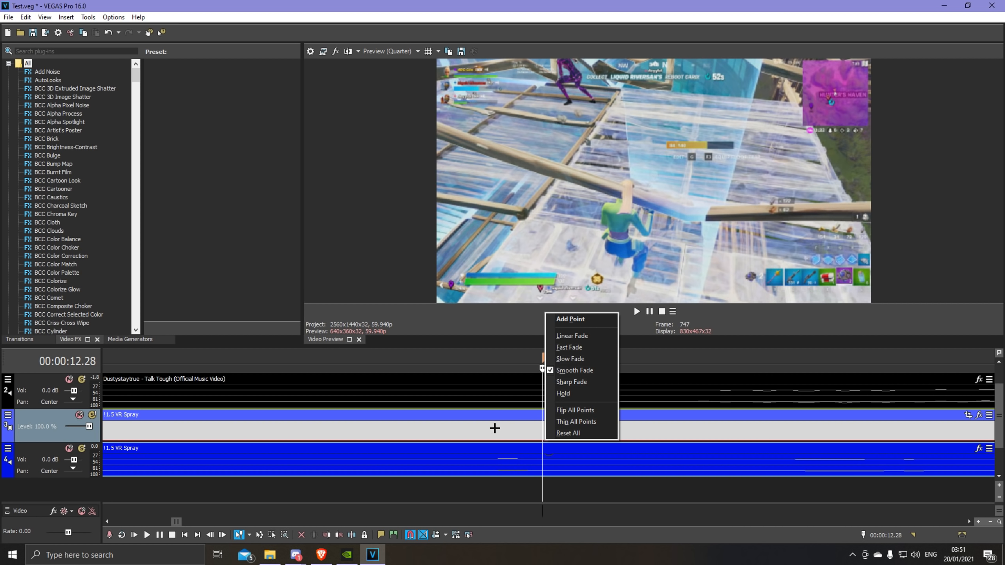
pyautogui.click(494, 441)
# - Set the velocity point at the start of the !1.5 VR Spray video to normal velocity
pyautogui.scroll(-12, 442, 446)
pyautogui.rightClick(103, 437)
pyautogui.click(102, 439)
pyautogui.rightClick(105, 444)
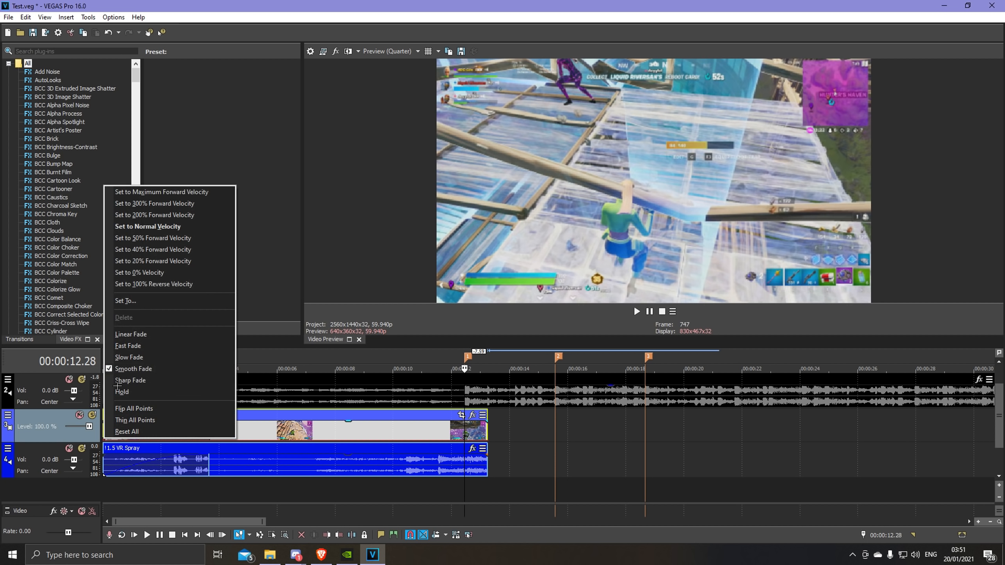
pyautogui.click(166, 227)
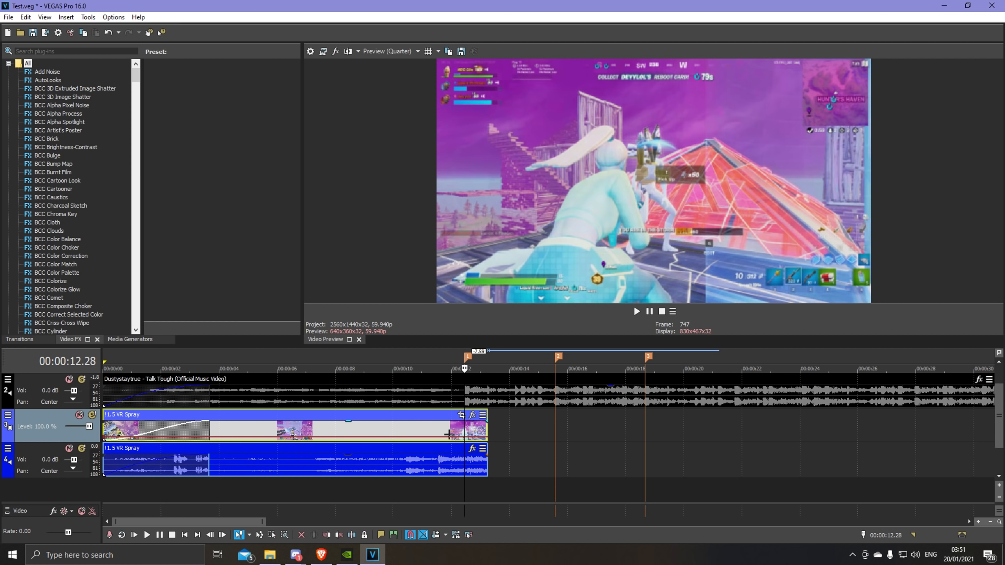
# - Add two velocity points side by side on the !1.5 VR Spray video at marker 1 (00:00:12.28)
pyautogui.scroll(15, 449, 435)
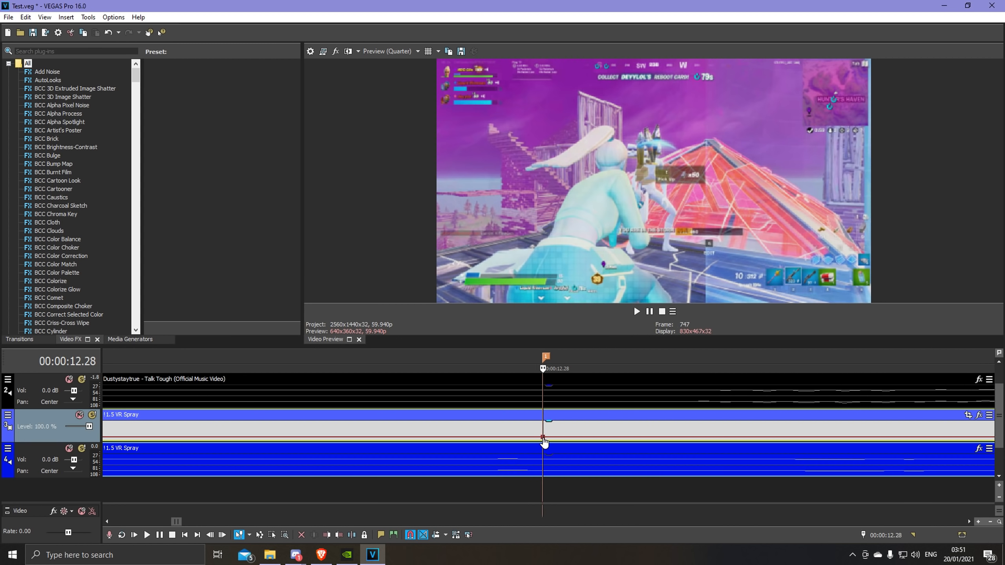
pyautogui.doubleClick(559, 437)
pyautogui.doubleClick(586, 437)
pyautogui.doubleClick(576, 437)
pyautogui.doubleClick(566, 437)
pyautogui.click(542, 437)
pyautogui.scroll(10, 542, 438)
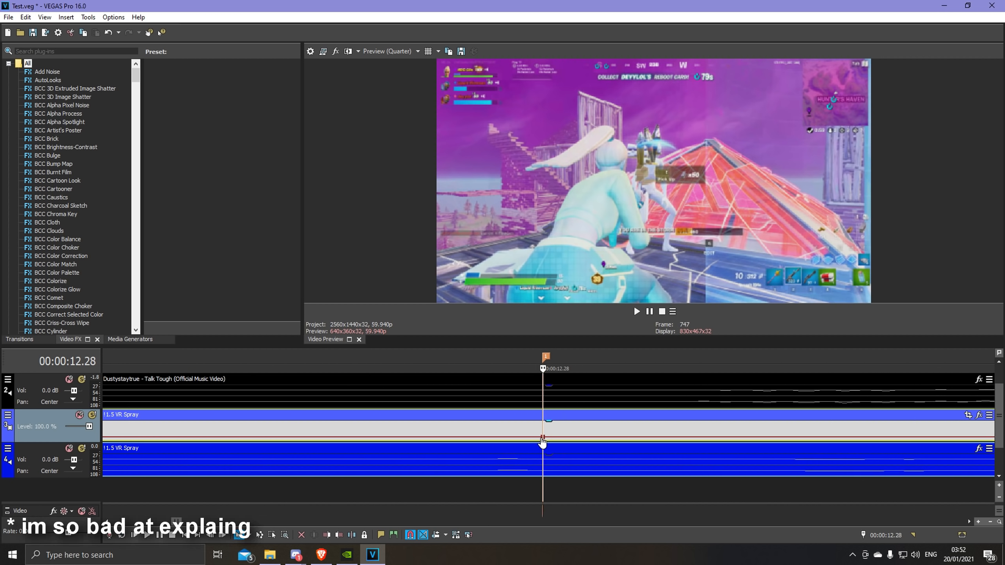
pyautogui.moveTo(544, 438); pyautogui.dragTo(541, 441)
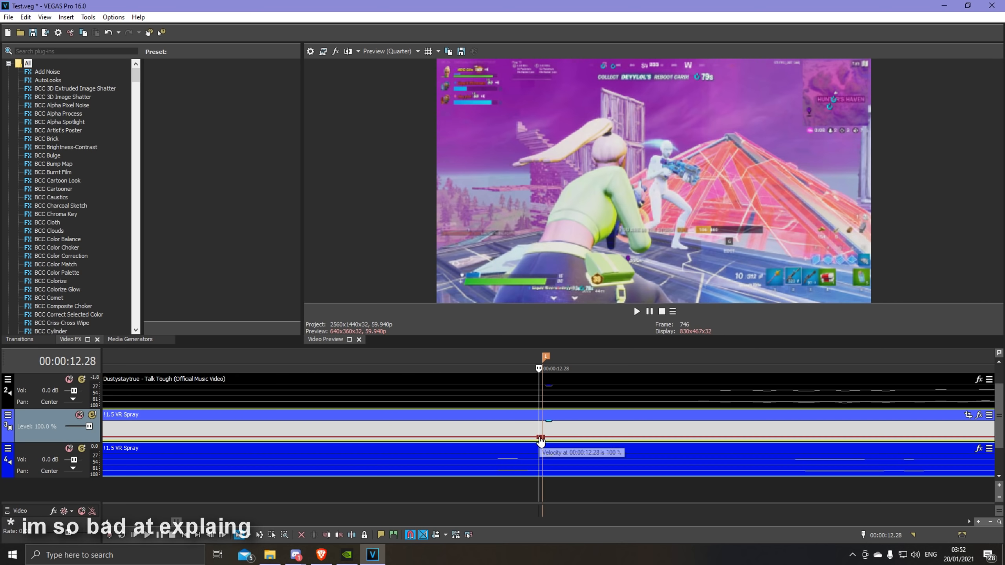
# - Set the earlier of the two velocity points at marker 1 to 300% forward velocity
pyautogui.rightClick(541, 438)
pyautogui.click(539, 435)
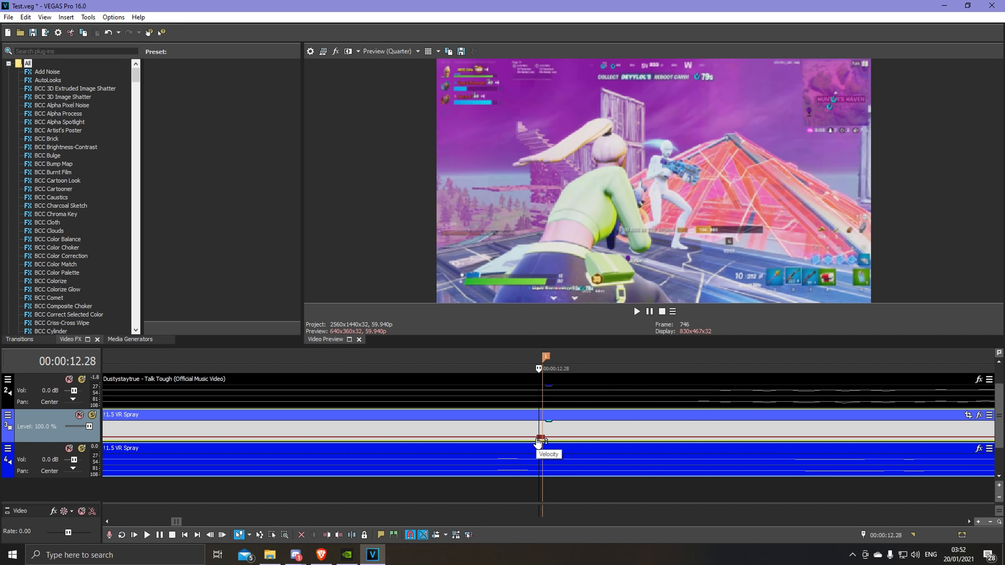
pyautogui.rightClick(540, 438)
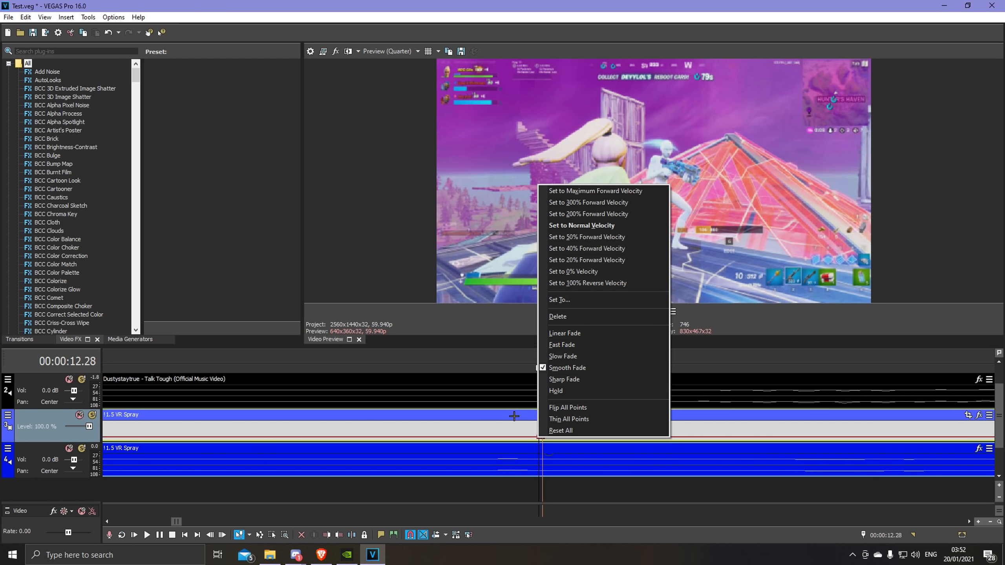
pyautogui.click(568, 246)
pyautogui.rightClick(540, 437)
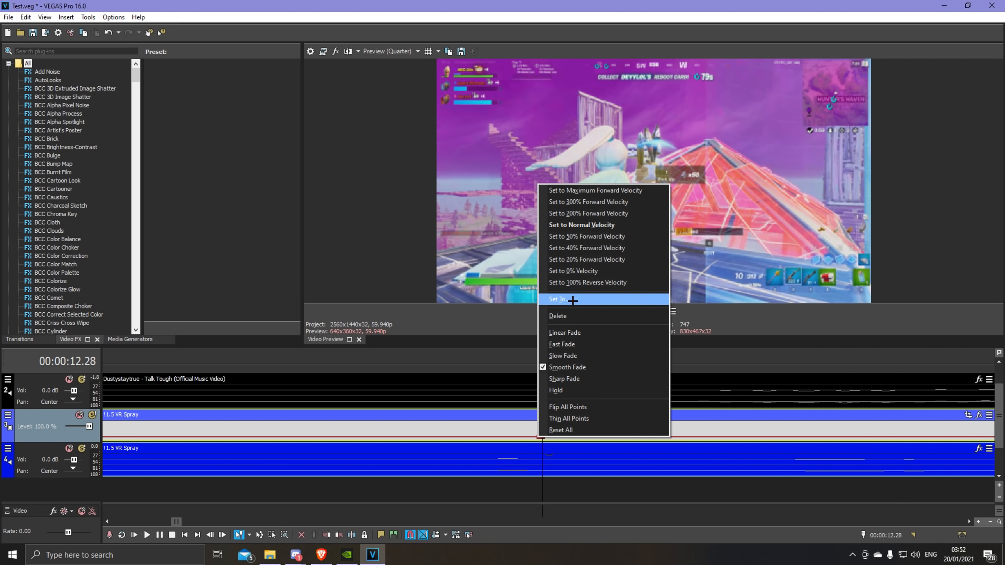
pyautogui.click(573, 299)
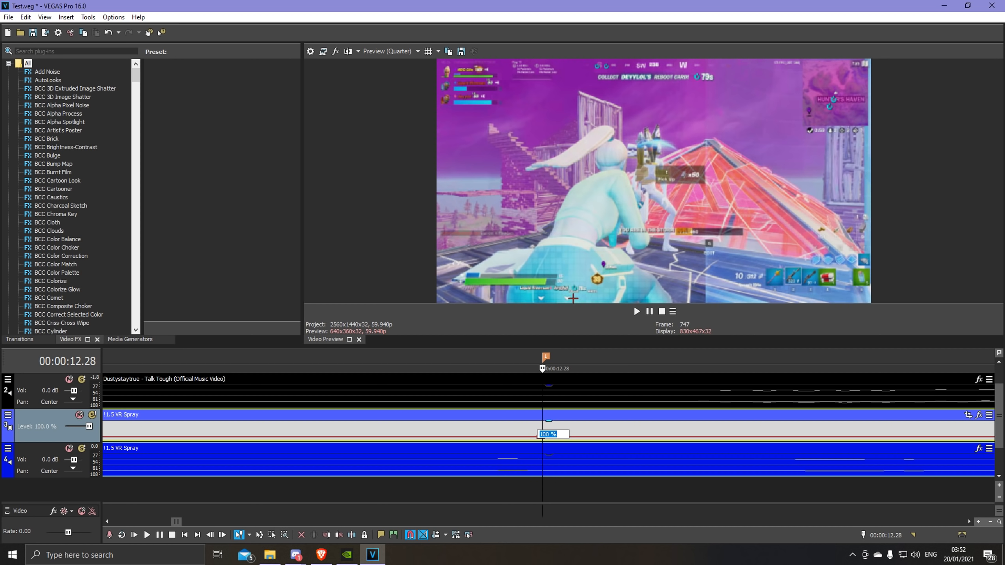
pyautogui.rightClick(538, 438)
pyautogui.click(585, 203)
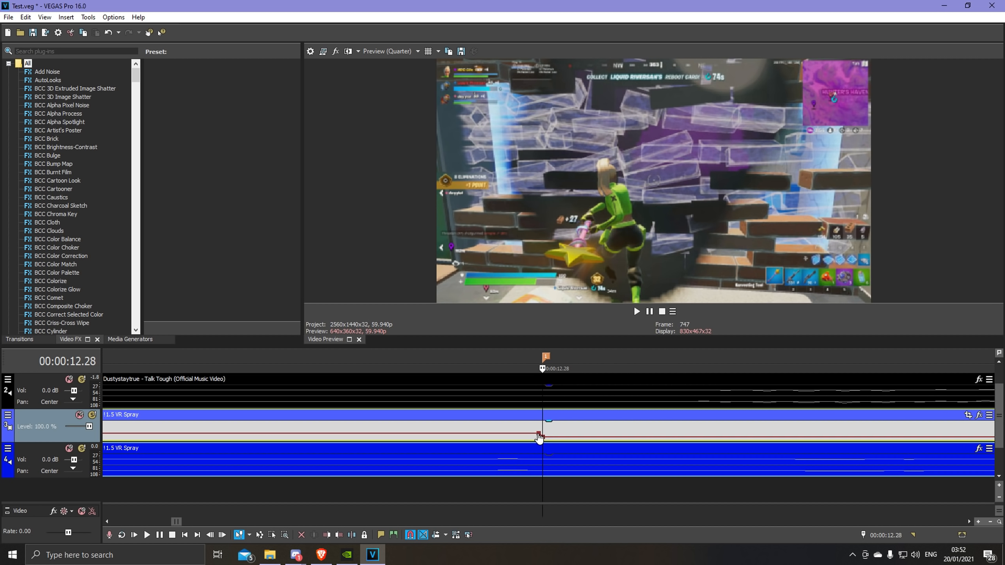
# - Enter a custom velocity for the velocity point just before marker 1
pyautogui.rightClick(538, 438)
pyautogui.click(575, 303)
pyautogui.write('15')
pyautogui.press('Return')
# - Place the Bass Swoosh sound on its own audio track below the gameplay audio, with its loudest part at marker 1
pyautogui.moveTo(265, 480); pyautogui.dragTo(442, 490)
pyautogui.scroll(-4, 441, 489)
pyautogui.moveTo(586, 470); pyautogui.dragTo(545, 471)
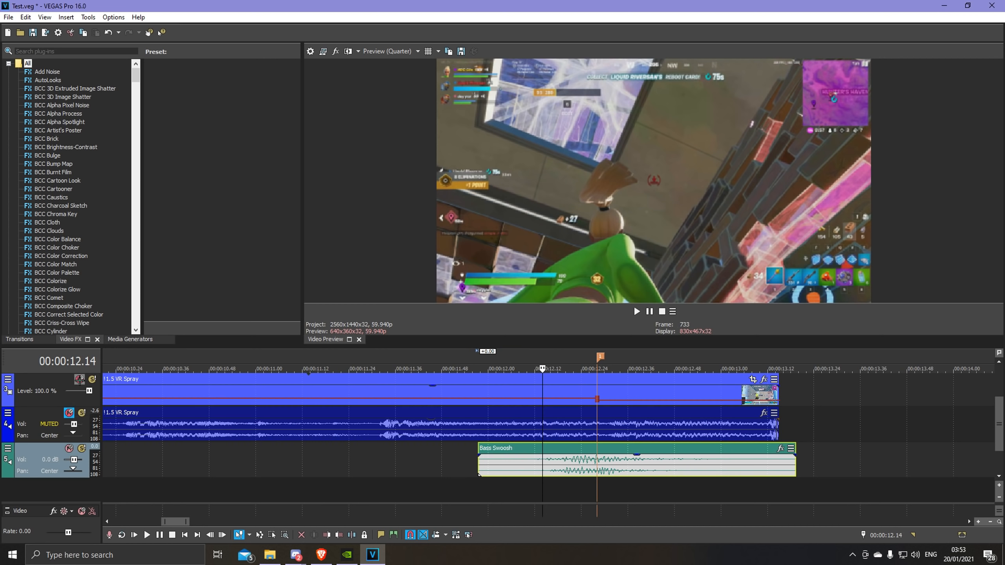
# - Play the section around marker 1 from 00:00:12.02 to hear the Bass Swoosh sound
pyautogui.click(79, 379)
pyautogui.click(526, 471)
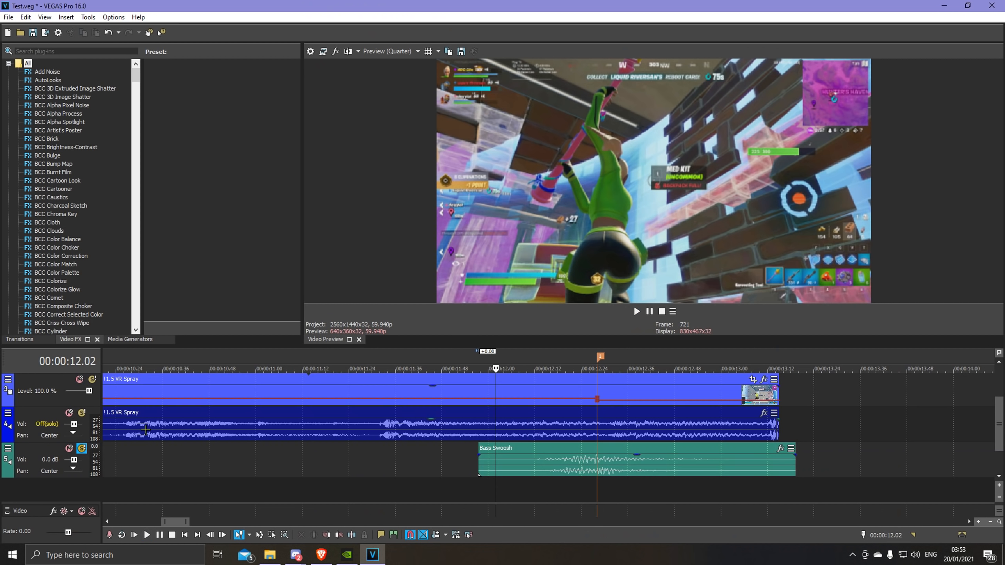
pyautogui.press('space')
pyautogui.press('space')
pyautogui.press('space')
pyautogui.press('space')
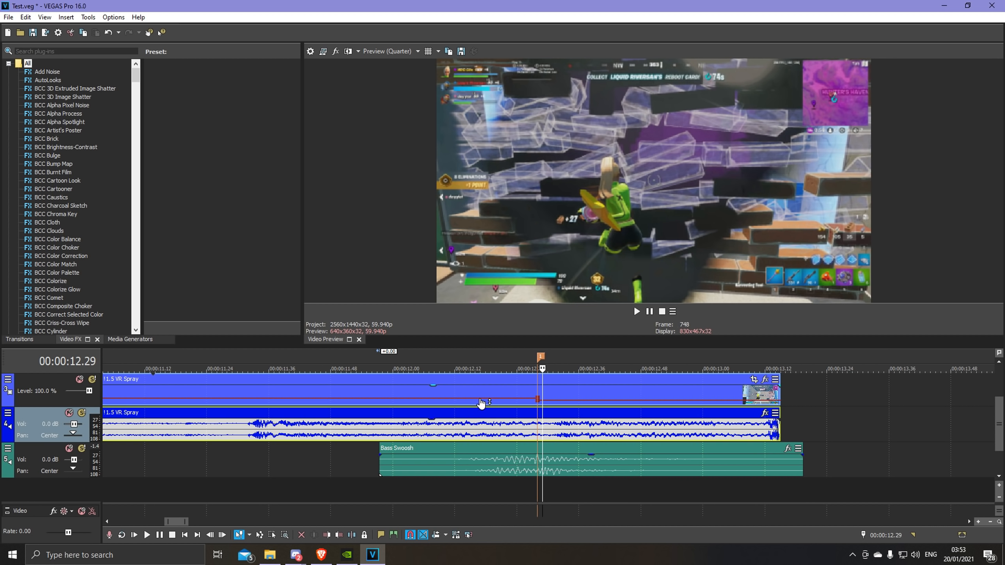
# - Add a normal-velocity point on the !1.5 VR Spray video at 00:00:12.17 and move it slightly closer to marker 1
pyautogui.click(480, 399)
pyautogui.rightClick(480, 398)
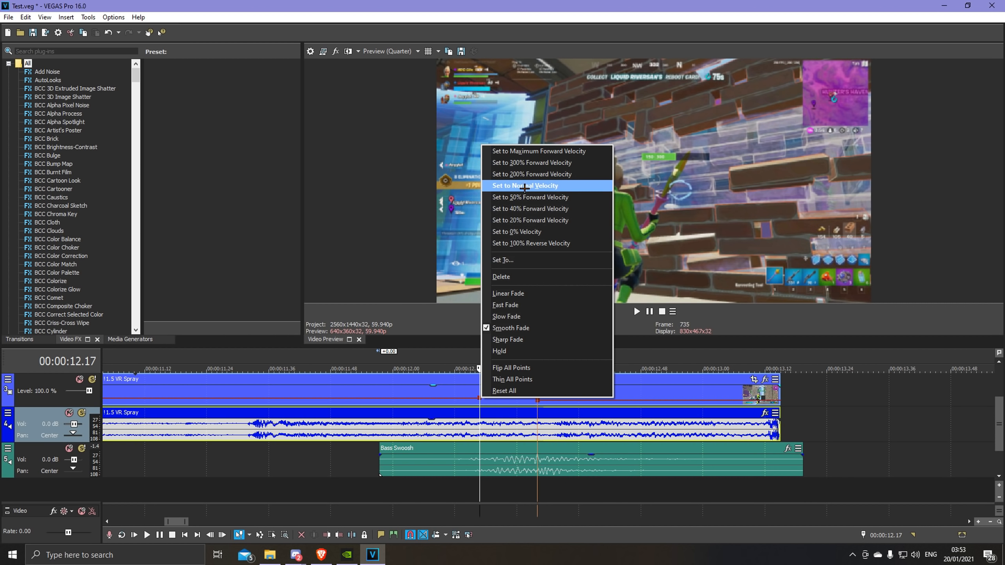
pyautogui.click(525, 185)
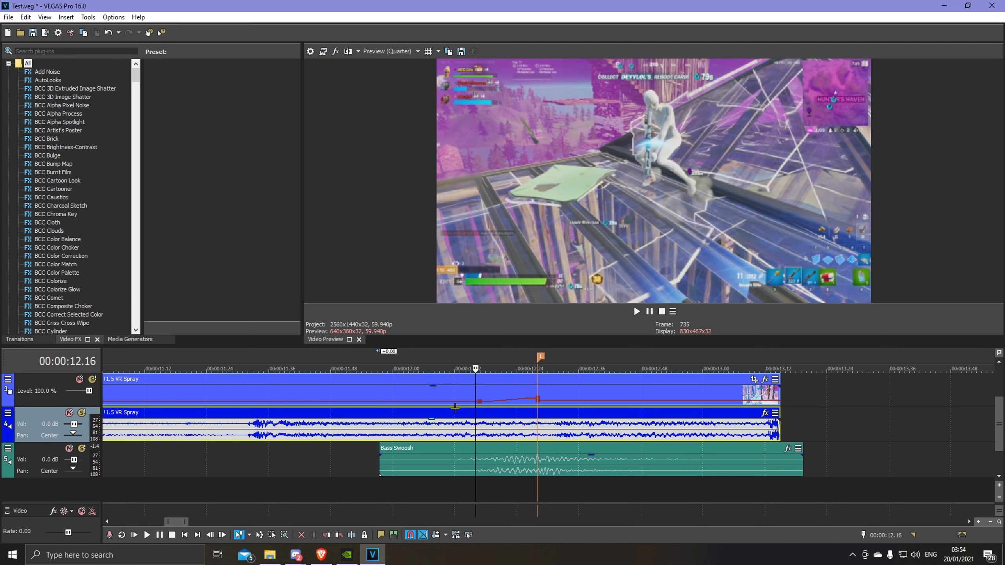
pyautogui.click(526, 394)
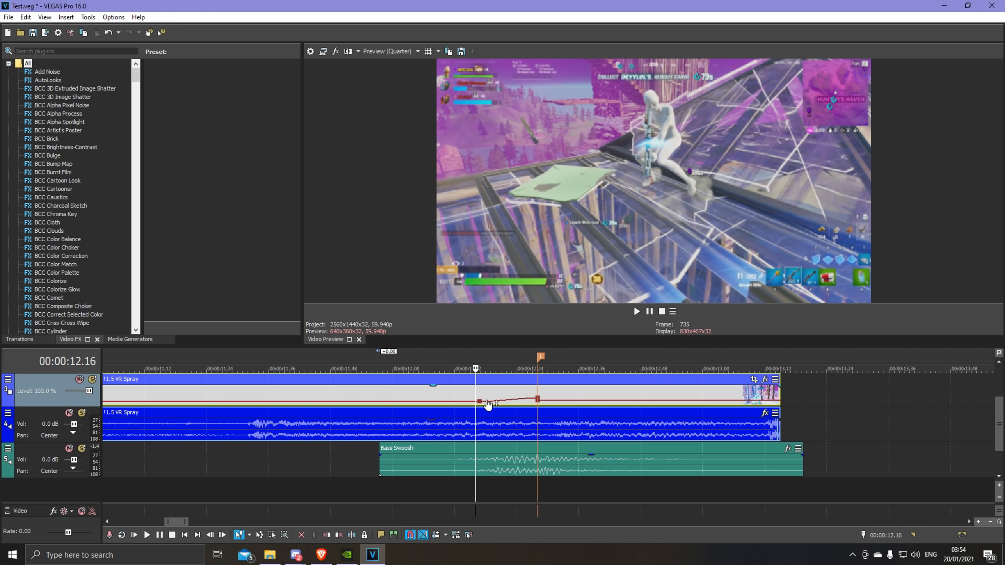
pyautogui.moveTo(480, 401); pyautogui.dragTo(488, 401)
# - Try Fast Fade on the velocity curve leading up to marker 1, and replace it with Slow Fade
pyautogui.click(537, 384)
pyautogui.rightClick(501, 402)
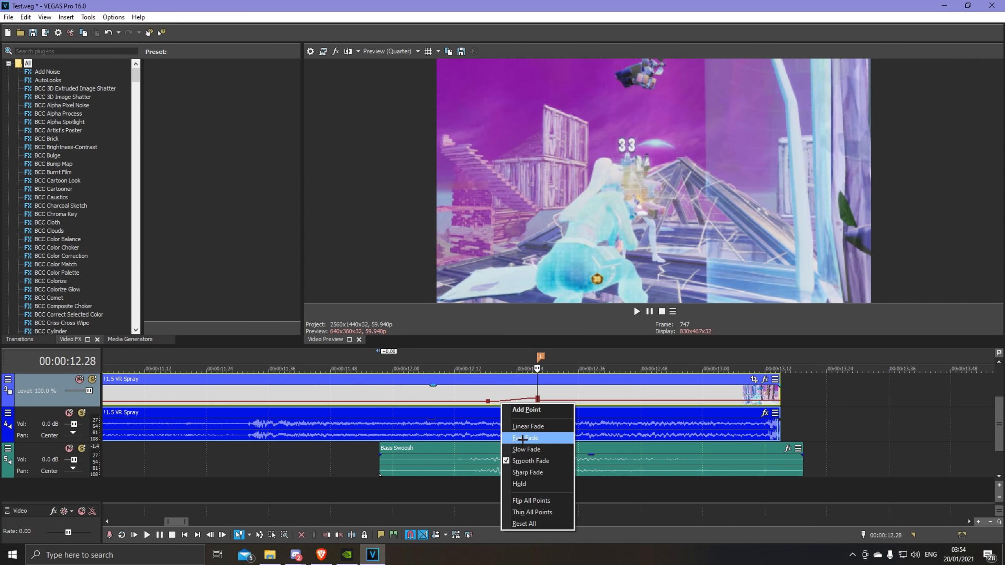
pyautogui.click(525, 438)
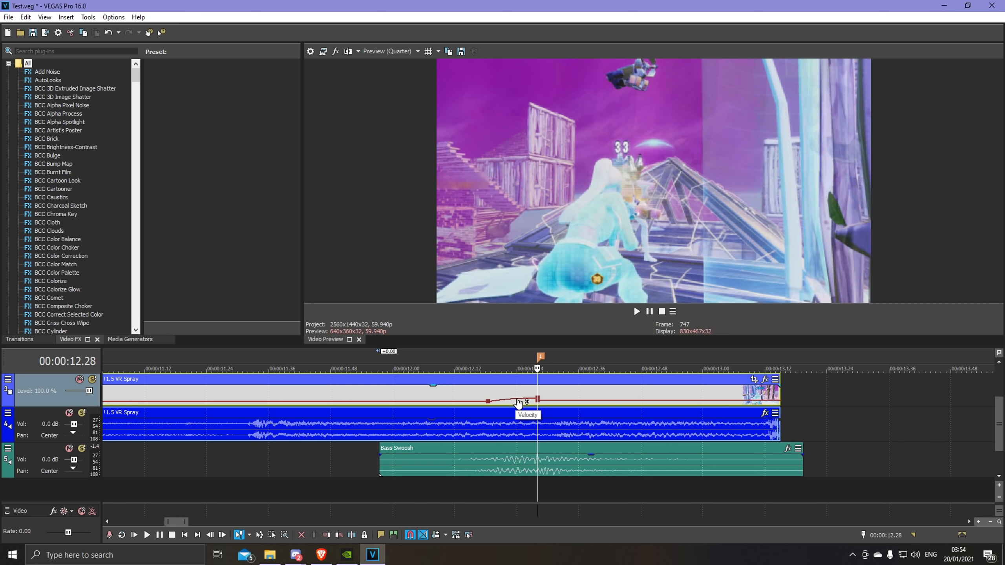
pyautogui.rightClick(518, 401)
pyautogui.click(536, 445)
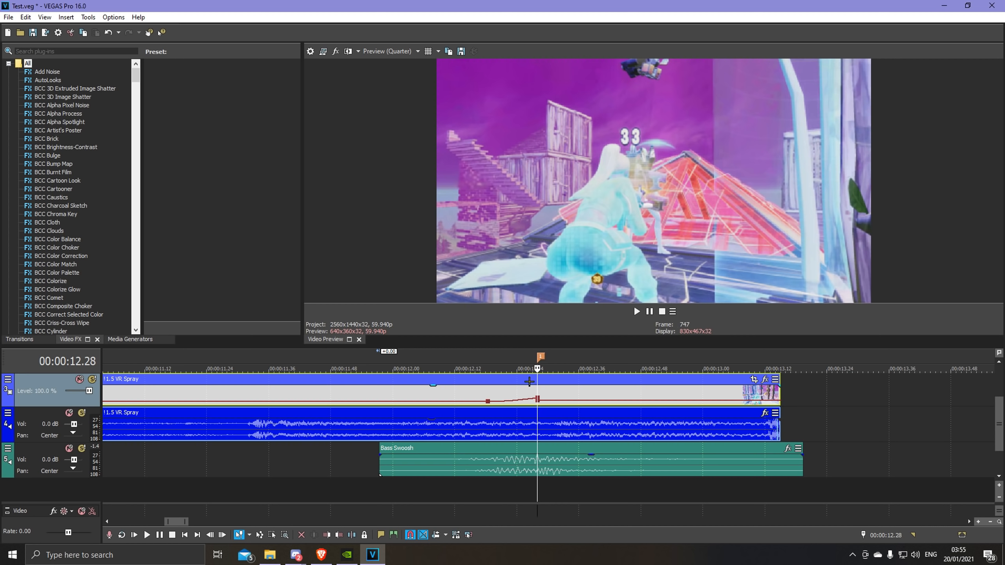
# - Step frame by frame through the gameplay just before marker 1 to examine the speed-up
pyautogui.press('Left')
pyautogui.press('Left')
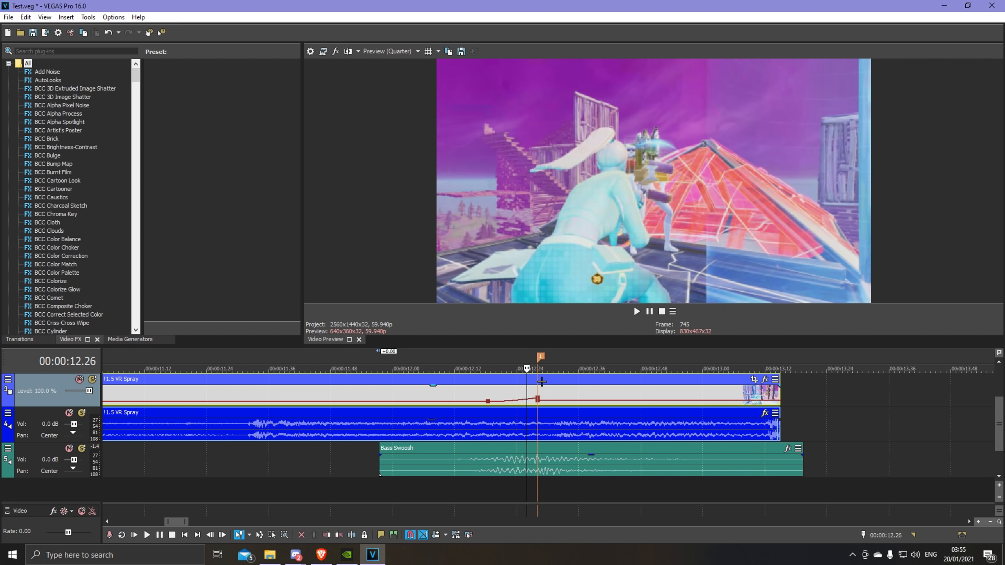
pyautogui.press('Left')
pyautogui.press('Right')
pyautogui.press('Left')
pyautogui.press('Right')
pyautogui.press('Left')
pyautogui.press('Left')
pyautogui.press('Left')
pyautogui.press('Right')
pyautogui.press('Right')
pyautogui.press('Right')
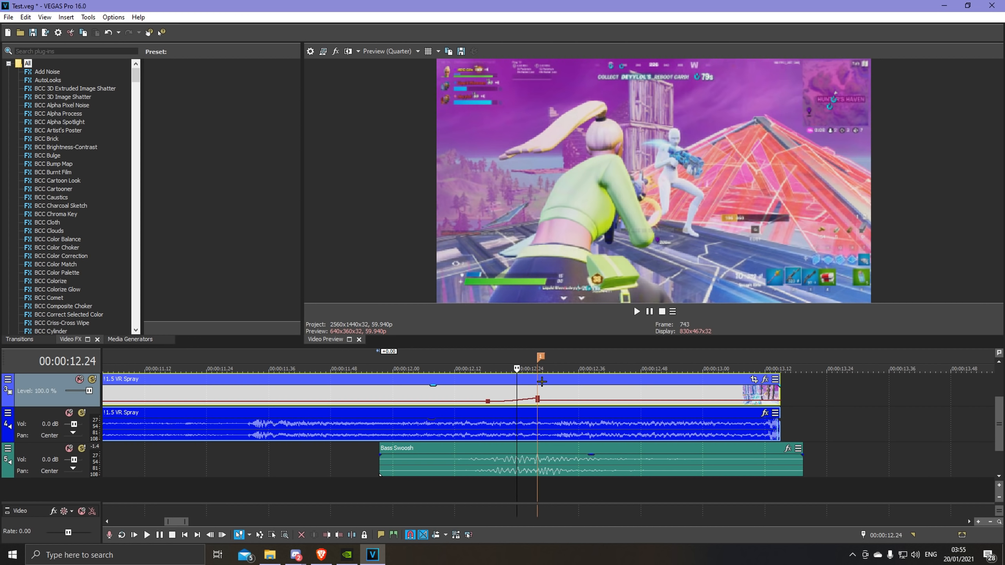
pyautogui.press('Right')
pyautogui.press('Right')
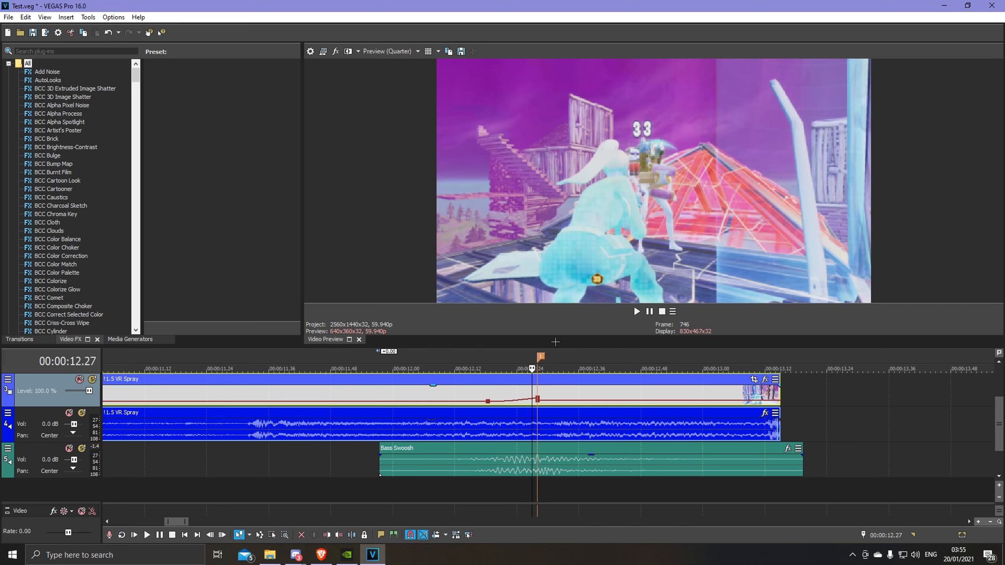
# - Move the velocity point before marker 1 to about 00:00:12.20 and check the frames leading up to the marker
pyautogui.click(498, 402)
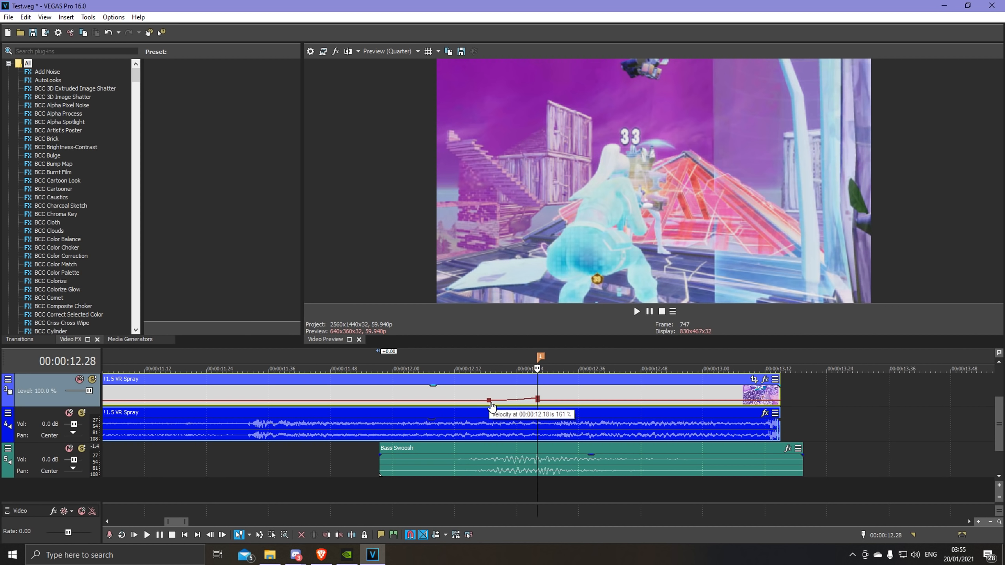
pyautogui.click(537, 398)
pyautogui.press('Left')
pyautogui.press('Left')
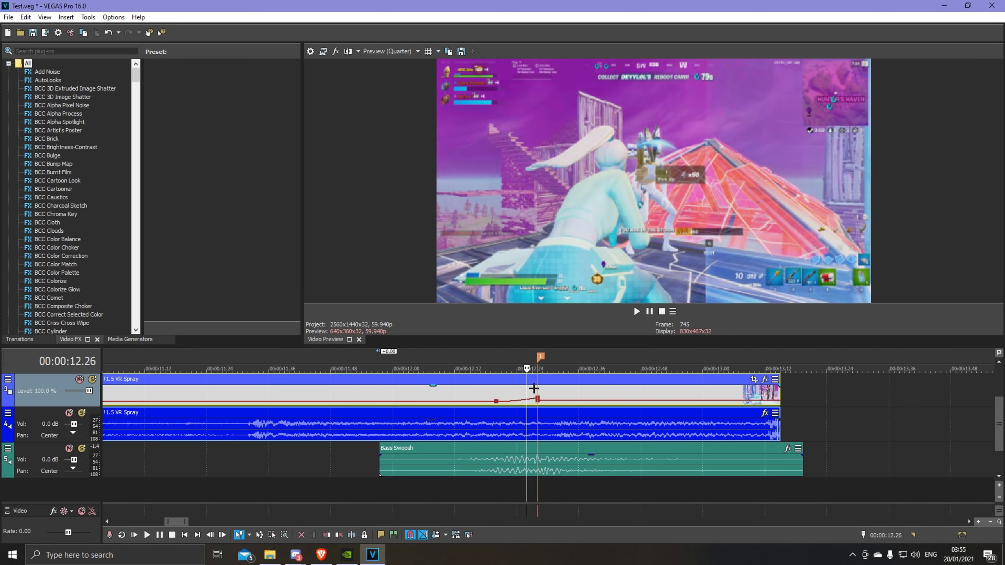
pyautogui.press('Right')
pyautogui.press('Right')
pyautogui.press('Left')
pyautogui.press('Right')
pyautogui.press('Left')
pyautogui.press('Left')
pyautogui.press('Right')
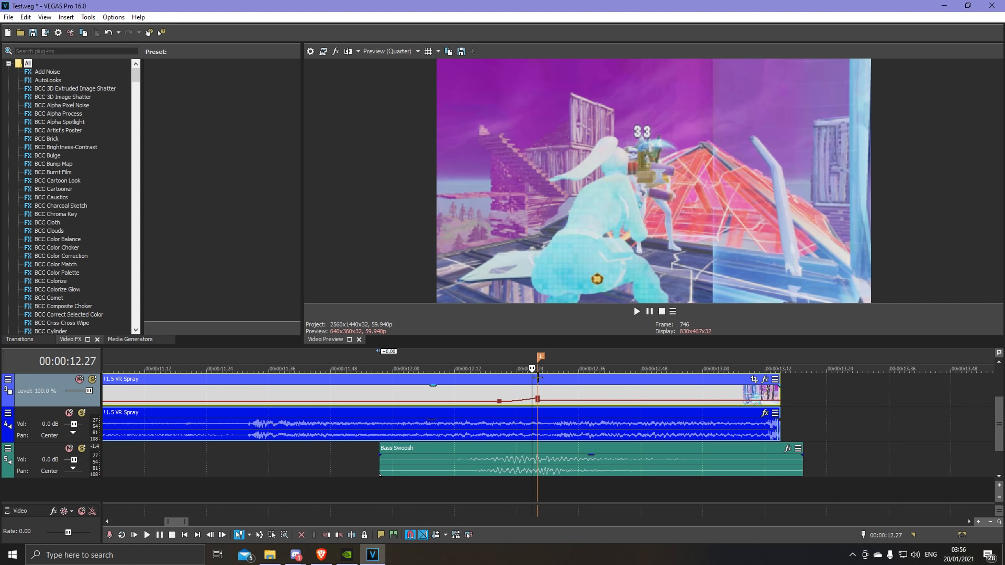
# - Try a velocity point of 60 % at about 00:00:12.36, just after marker 1
pyautogui.doubleClick(580, 401)
pyautogui.rightClick(580, 401)
pyautogui.click(573, 415)
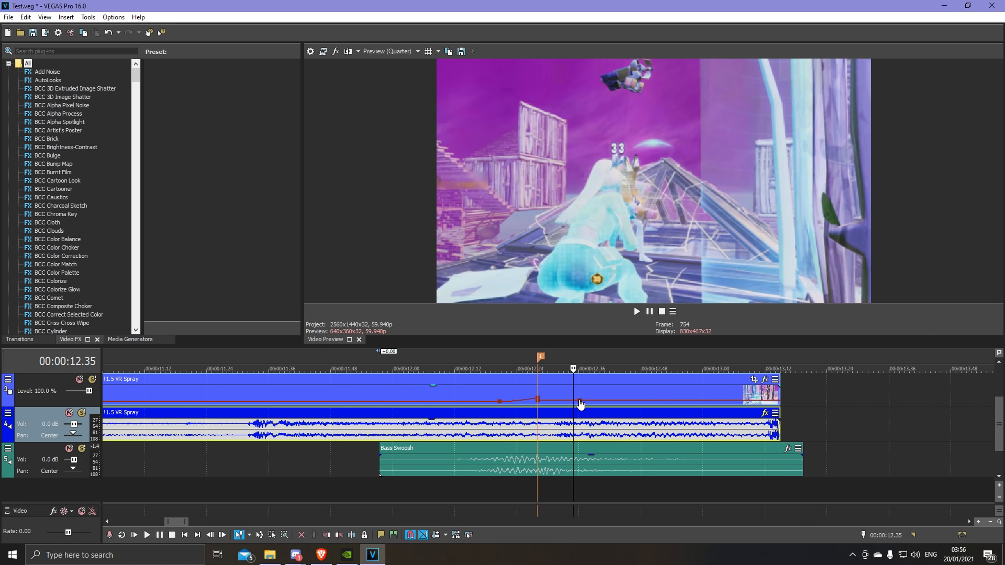
pyautogui.rightClick(580, 404)
pyautogui.click(607, 264)
pyautogui.write('60')
pyautogui.press('Return')
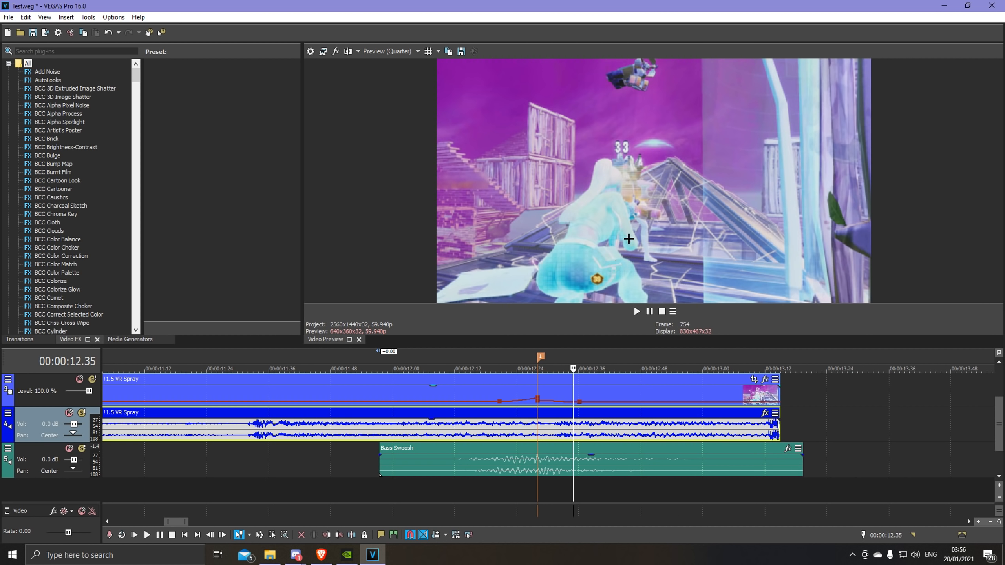
# - Play the !1.5 VR Spray clip through marker 1 to its end to review the velocity change
pyautogui.scroll(-3, 554, 416)
pyautogui.click(543, 426)
pyautogui.press('space')
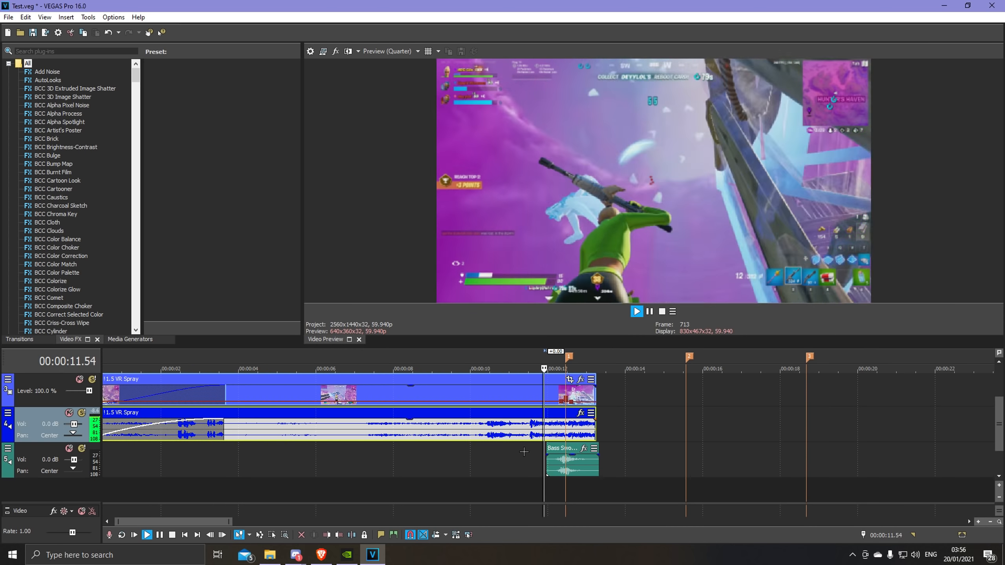
pyautogui.click(524, 451)
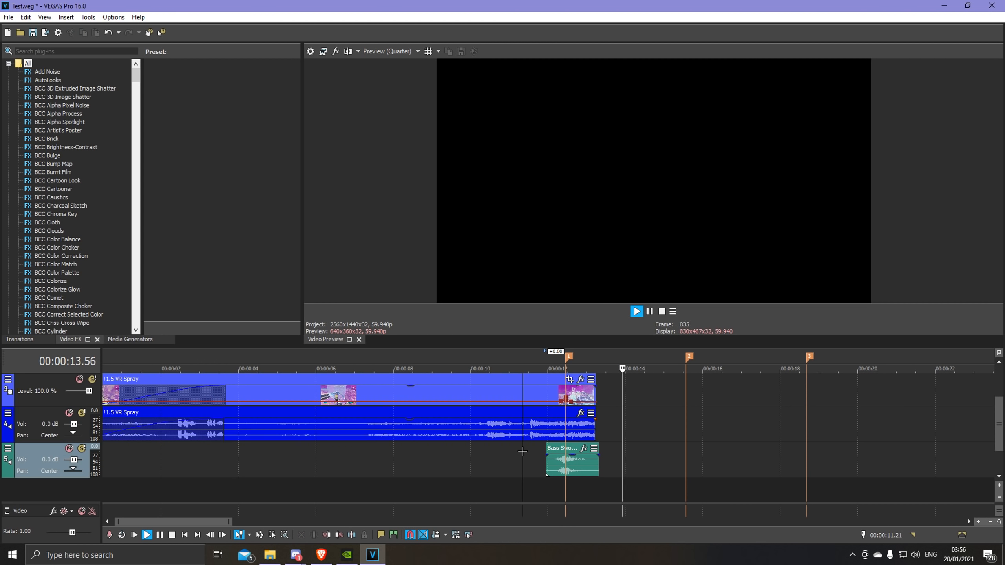
# - Add a velocity point on the !1.5 VR Spray video at 00:00:12.36, after marker 1, and give it a custom velocity
pyautogui.rightClick(575, 401)
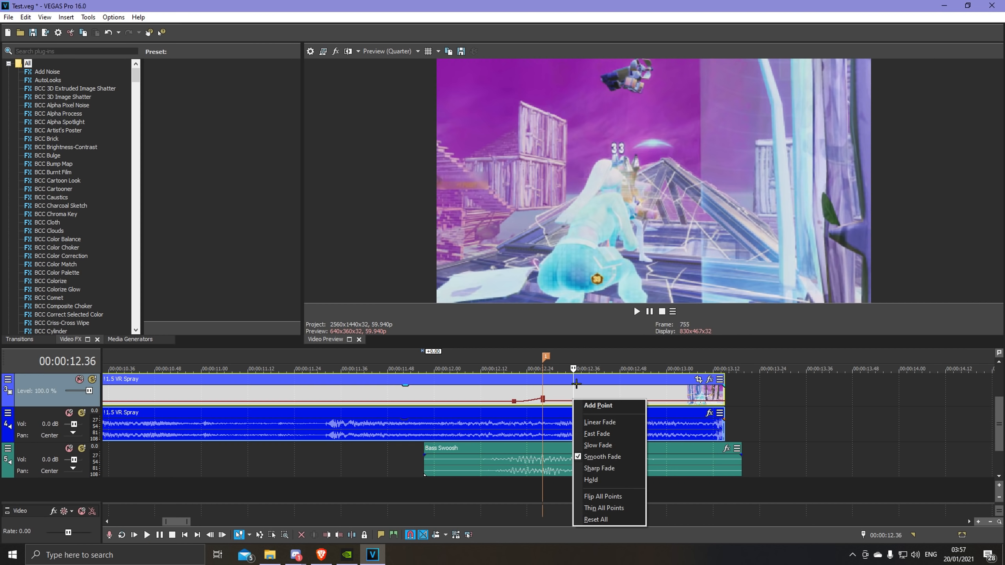
pyautogui.click(567, 391)
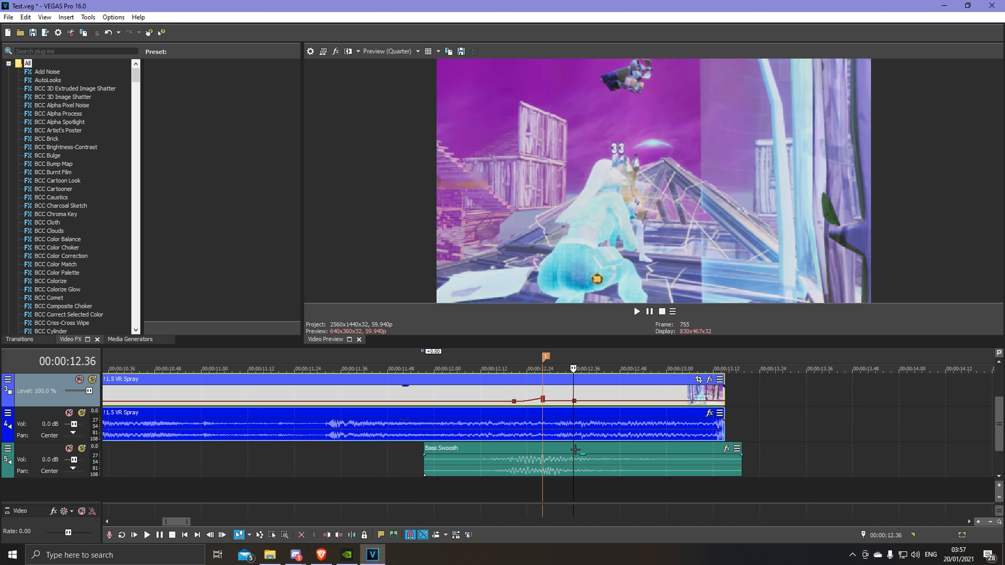
pyautogui.rightClick(574, 405)
pyautogui.click(604, 260)
pyautogui.scroll(-4, 562, 392)
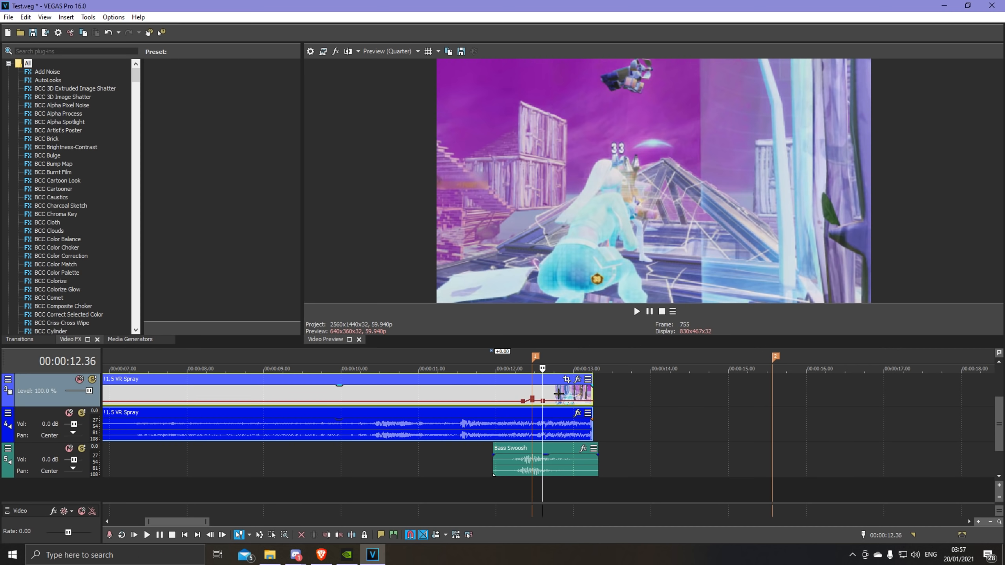
# - Check the !1.5 VR Spray frames after marker 1 up to 00:00:13.03 and return the playhead to marker 1
pyautogui.click(559, 391)
pyautogui.click(577, 391)
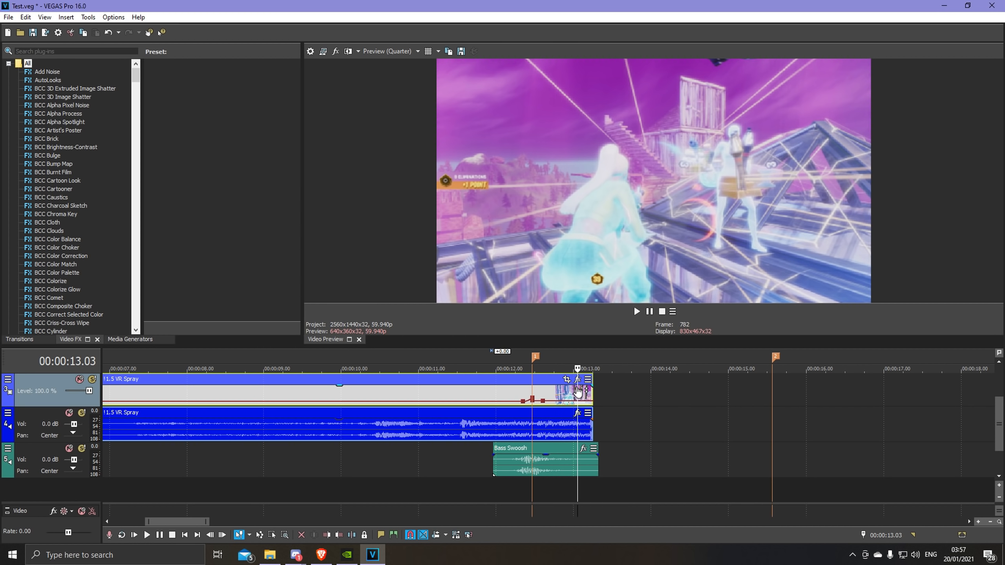
pyautogui.click(502, 433)
pyautogui.click(535, 428)
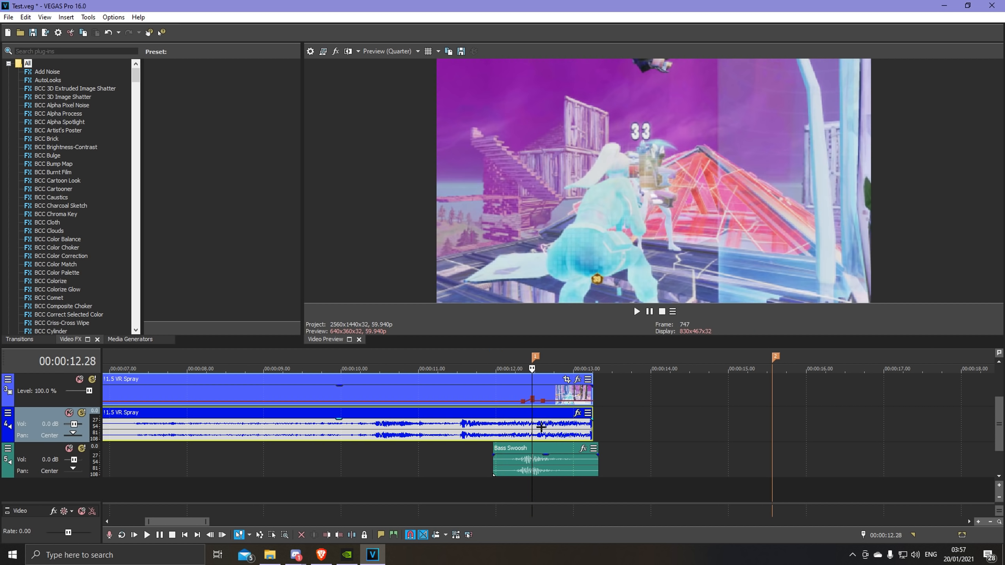
pyautogui.scroll(2, 542, 425)
pyautogui.click(556, 426)
pyautogui.click(559, 425)
pyautogui.scroll(2, 559, 426)
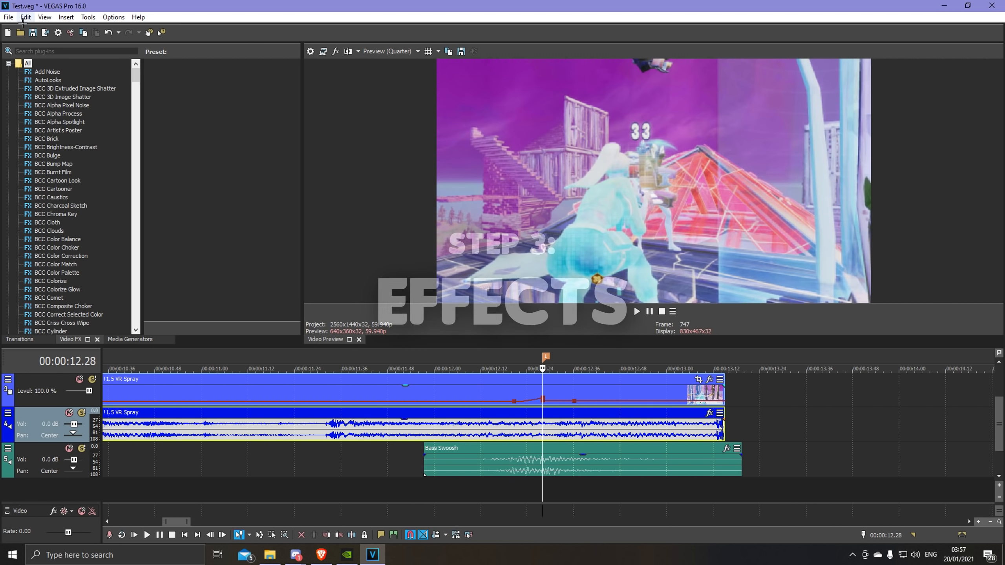
# - Search the video effects for "blurmo" and apply S_BlurMoCurves with the Reflect ON preset to the !1.5 VR Spray video
pyautogui.click(35, 51)
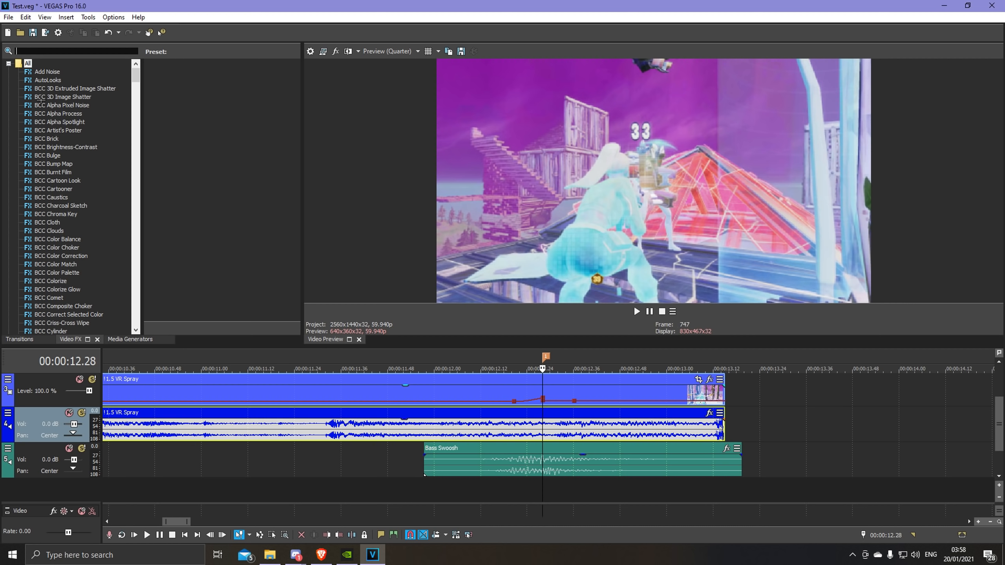
pyautogui.click(41, 97)
pyautogui.click(49, 230)
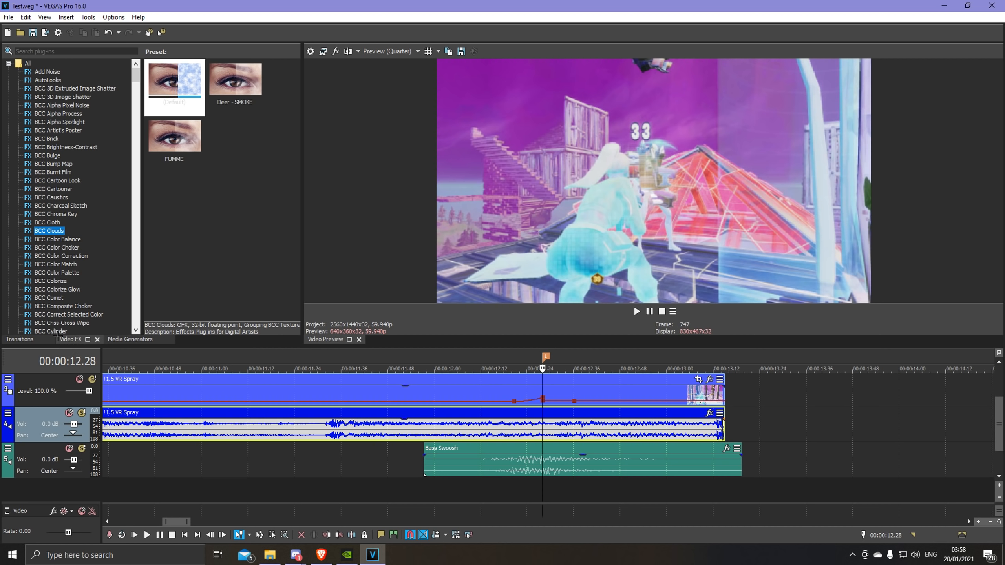
pyautogui.write('blurmo')
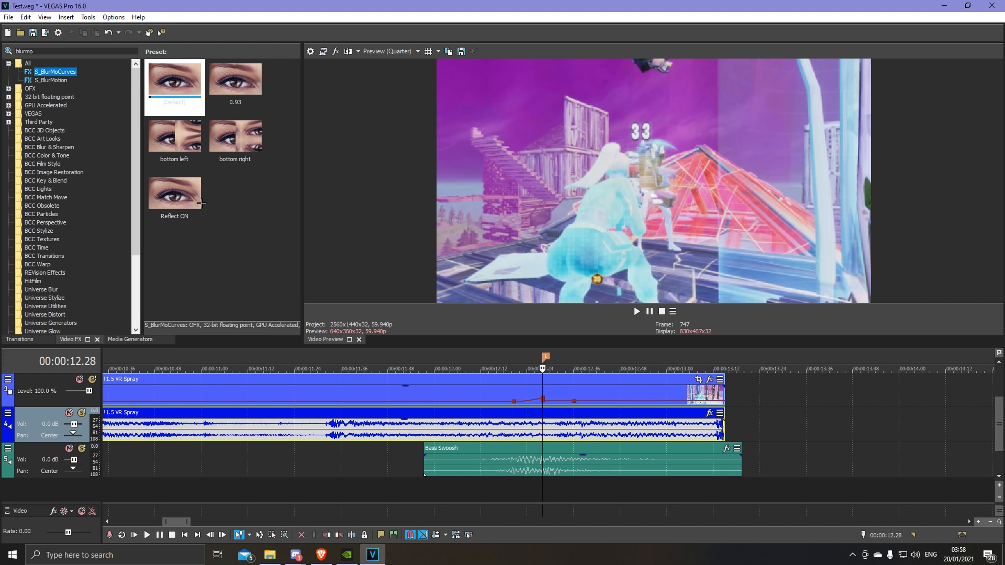
pyautogui.moveTo(175, 196); pyautogui.dragTo(543, 381)
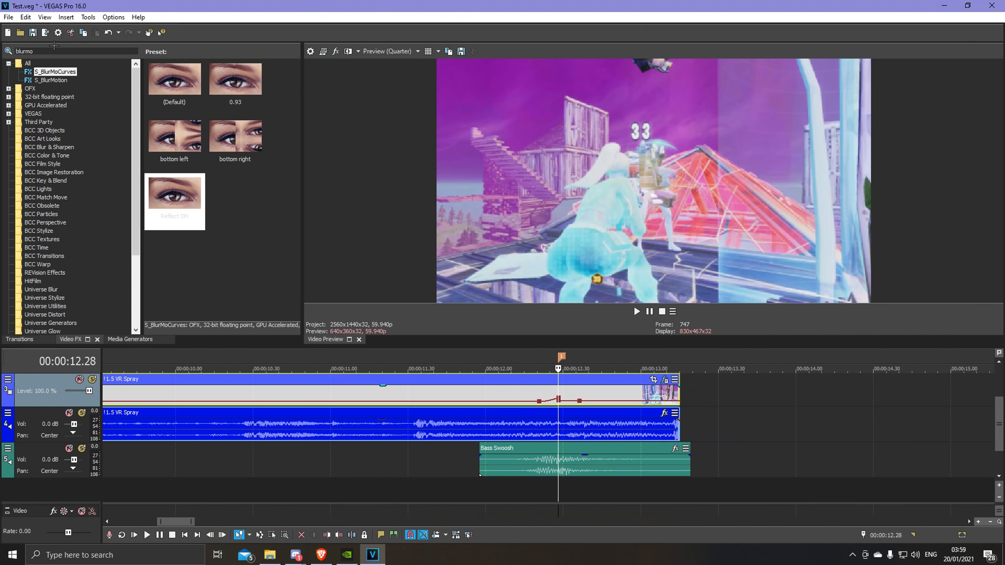
# - Find S_BlurMoCurves again with "blurmo" and add another instance with the Reflect ON preset to the !1.5 VR Spray video
pyautogui.click(51, 50)
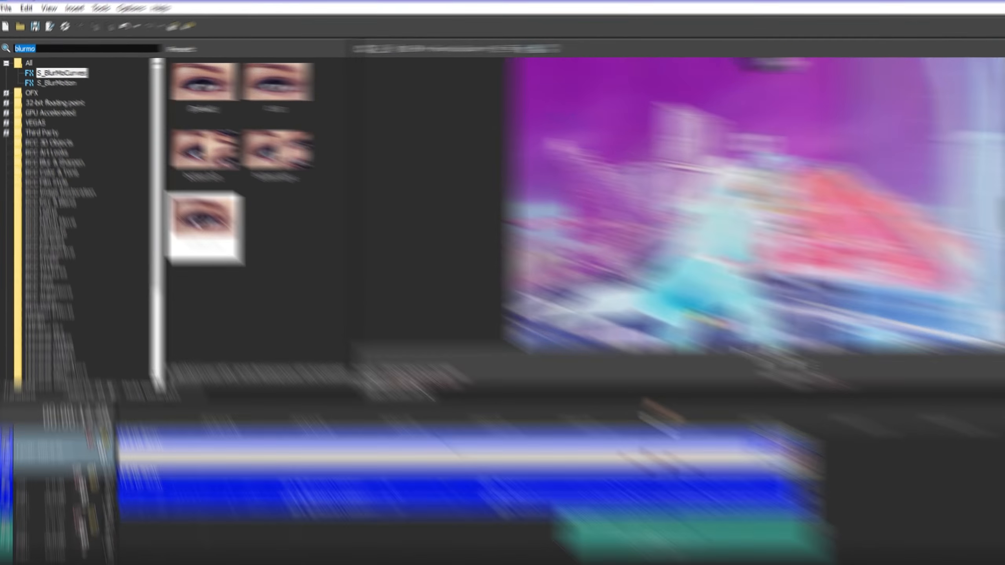
pyautogui.write('blurmo')
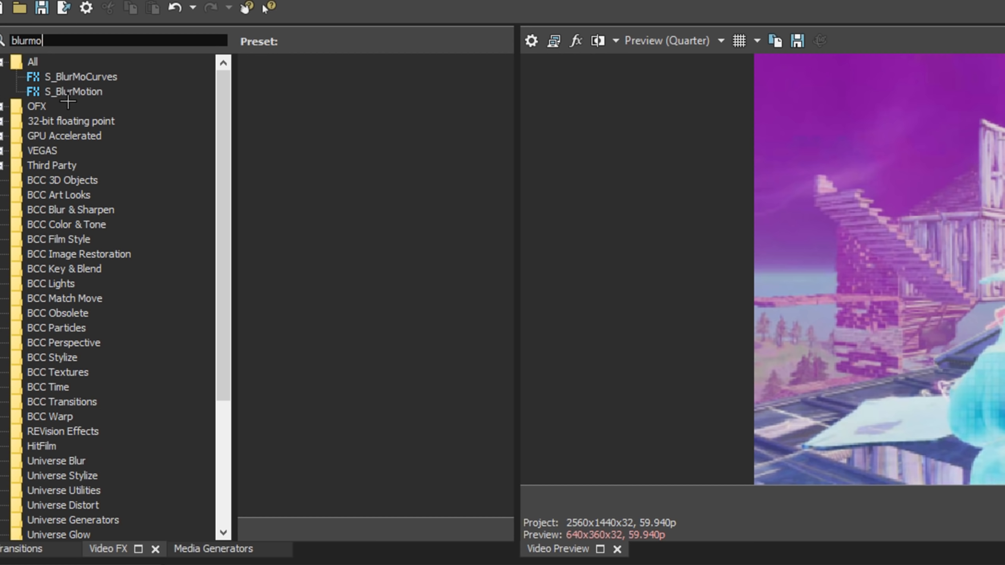
pyautogui.click(65, 77)
pyautogui.moveTo(265, 276); pyautogui.dragTo(565, 385)
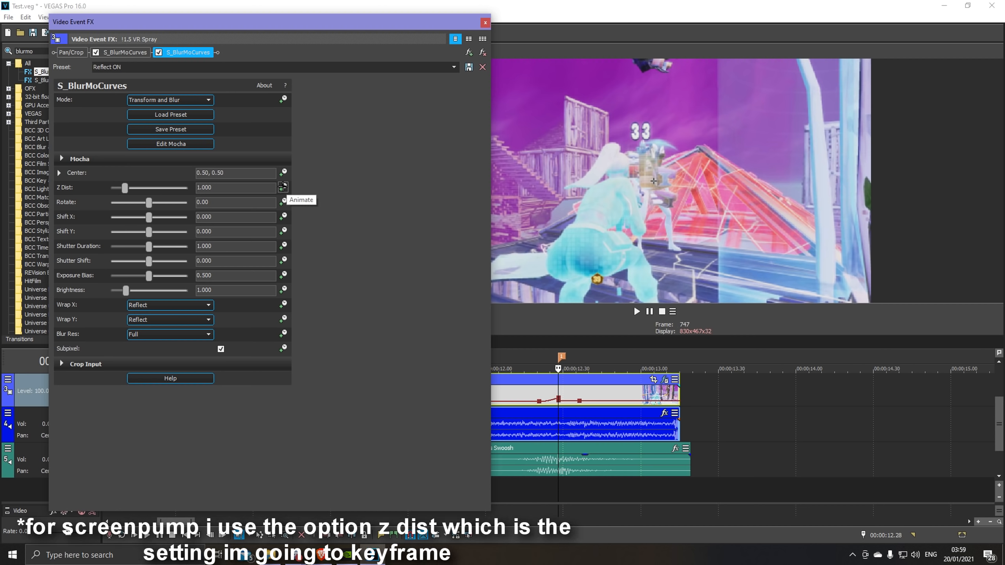
# - Animate Z Dist of the second S_BlurMoCurves effect and create a keyframe at marker 1, 00:00:12.28
pyautogui.click(283, 187)
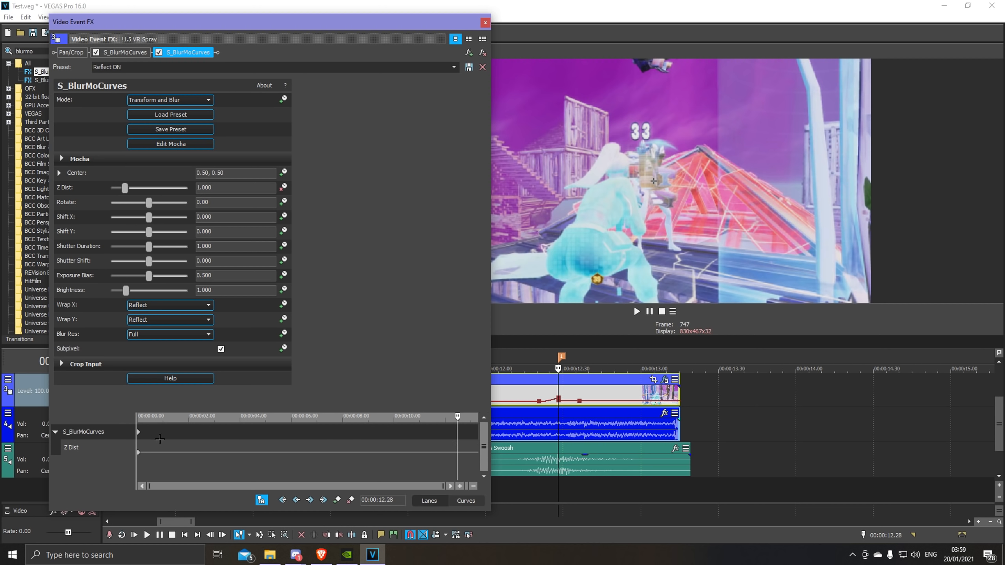
pyautogui.click(523, 391)
pyautogui.click(601, 390)
pyautogui.click(543, 390)
pyautogui.click(584, 391)
pyautogui.click(525, 391)
pyautogui.click(575, 394)
pyautogui.click(559, 379)
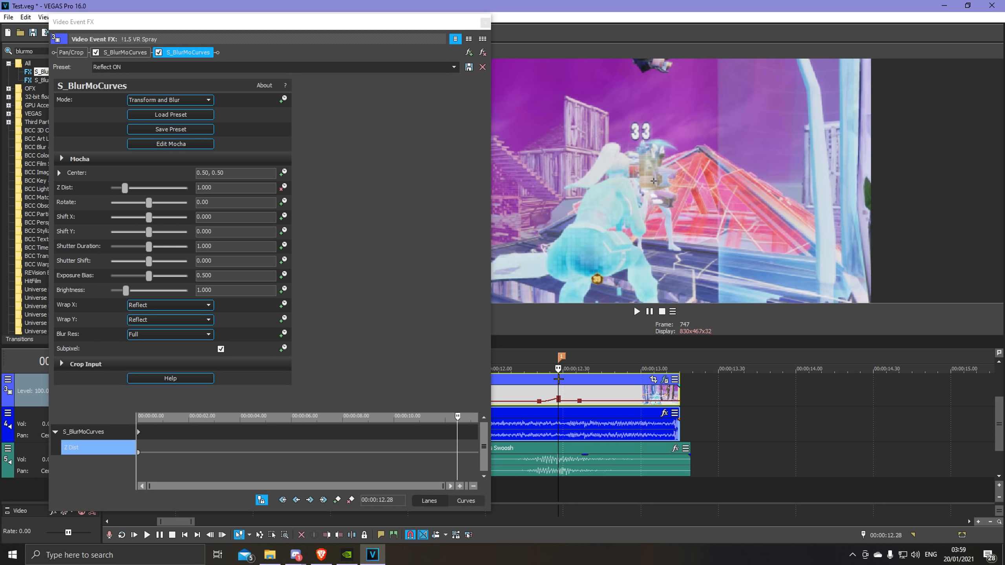
pyautogui.click(337, 500)
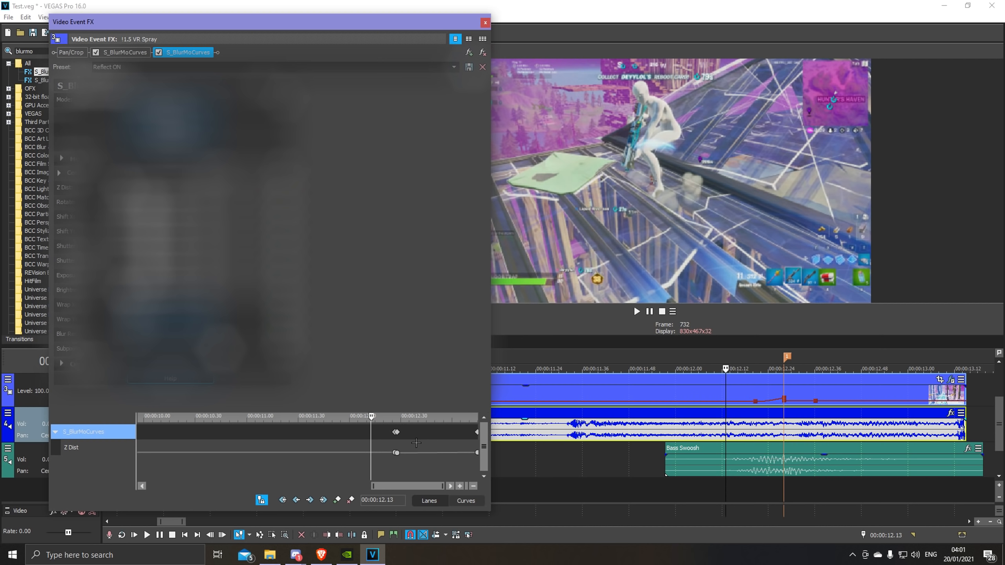
# - Examine the spacing of the S_BlurMoCurves Z Dist keyframes around marker 1
pyautogui.scroll(3, 411, 435)
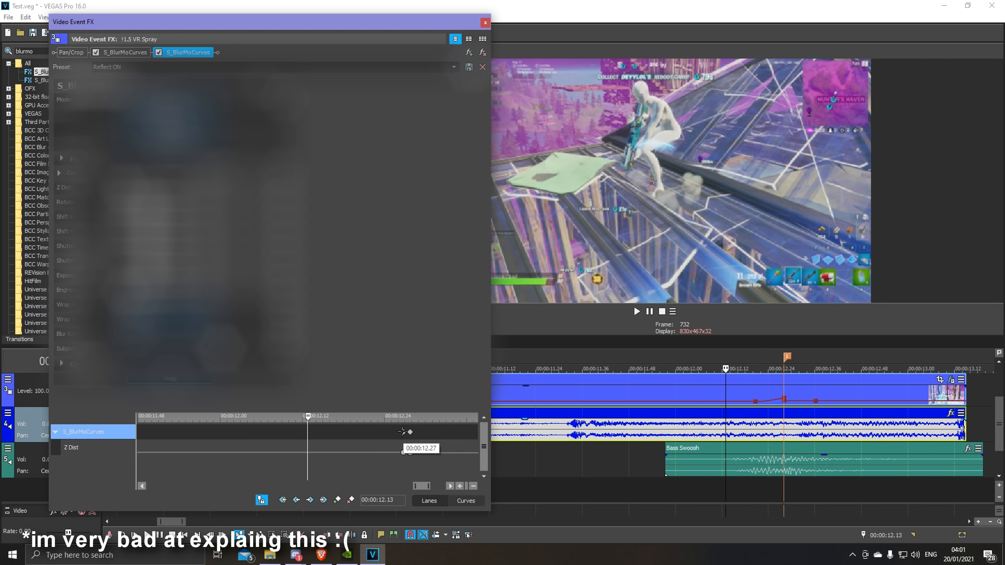
pyautogui.scroll(-6, 402, 431)
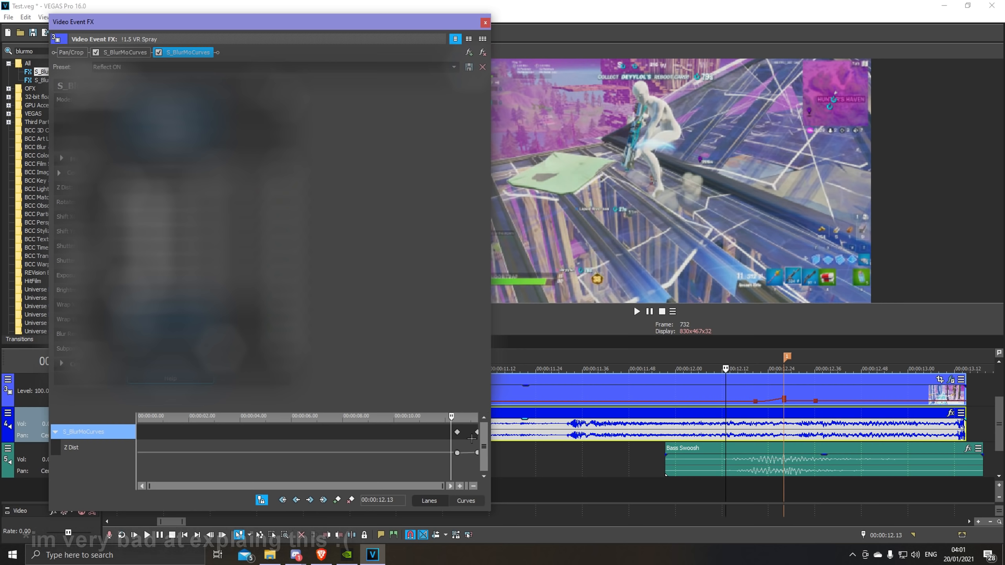
pyautogui.scroll(6, 470, 441)
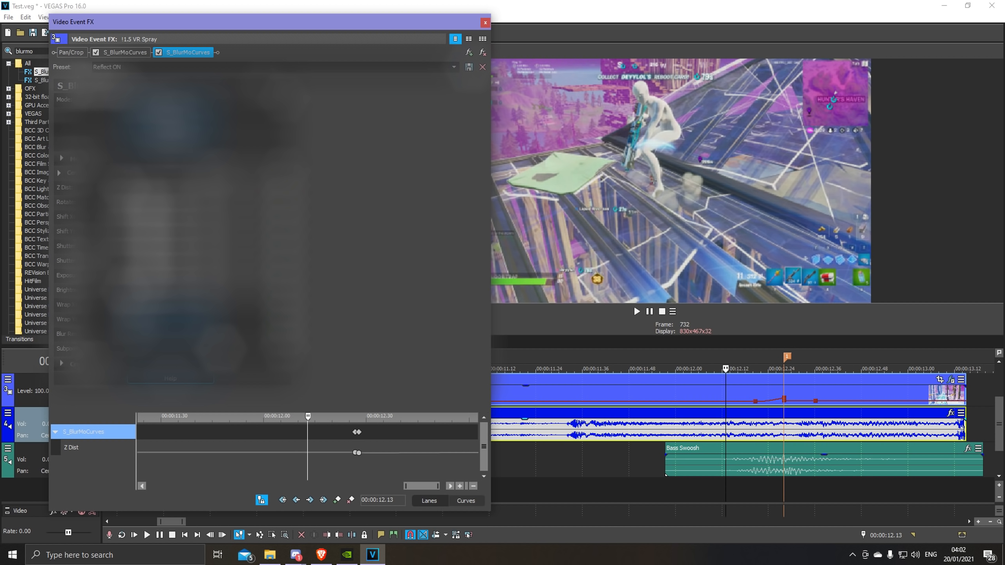
# - Close the effect settings and play the clip from 00:00:12.05 through marker 1 to review the screen pump
pyautogui.click(487, 23)
pyautogui.click(696, 442)
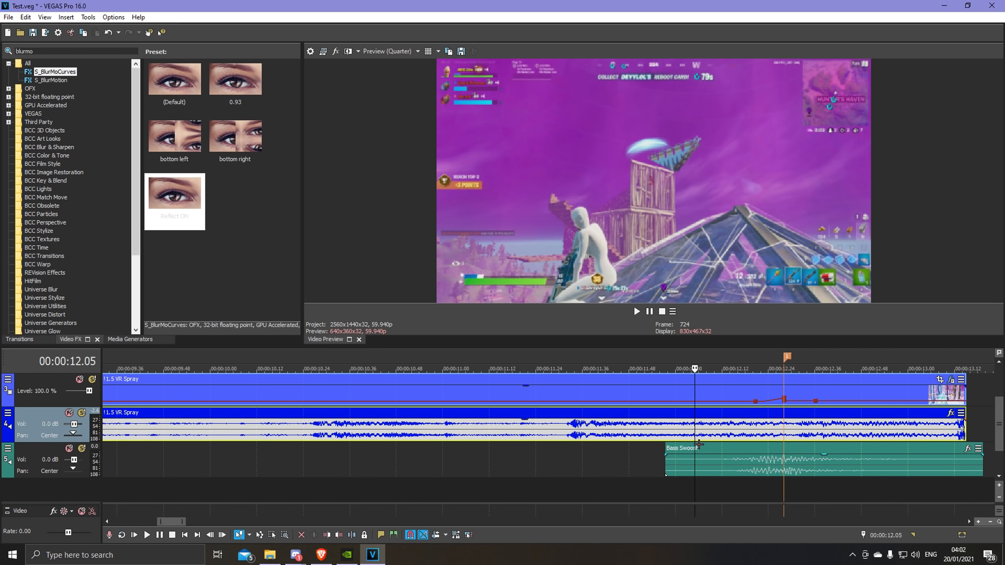
pyautogui.press('space')
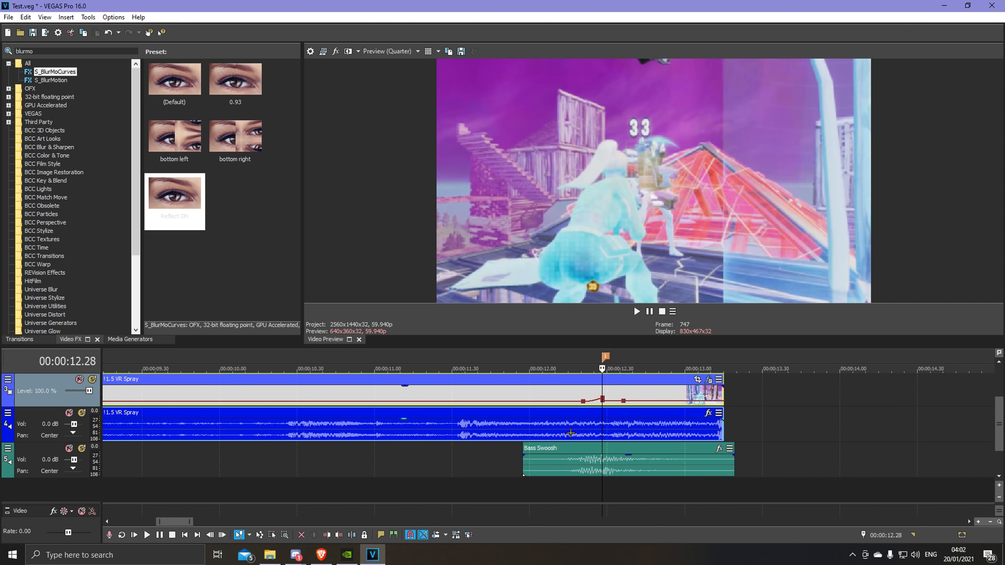
# - Search the video effects for "shake" and apply S_Shake with the ! RGB SHAKE preset to the !1.5 VR Spray video
pyautogui.click(571, 433)
pyautogui.click(602, 379)
pyautogui.click(75, 51)
pyautogui.write('sha')
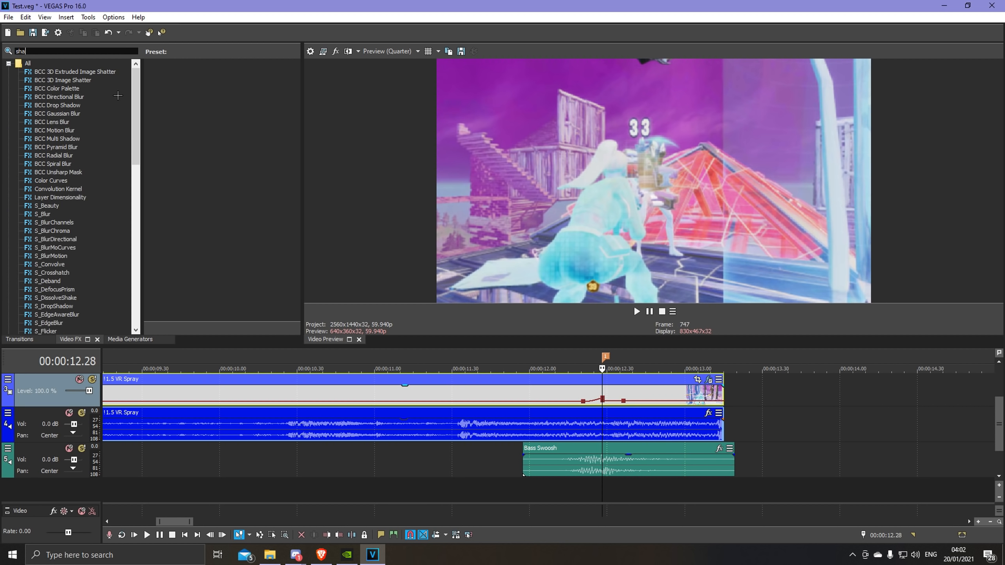
pyautogui.write('ke')
pyautogui.click(46, 89)
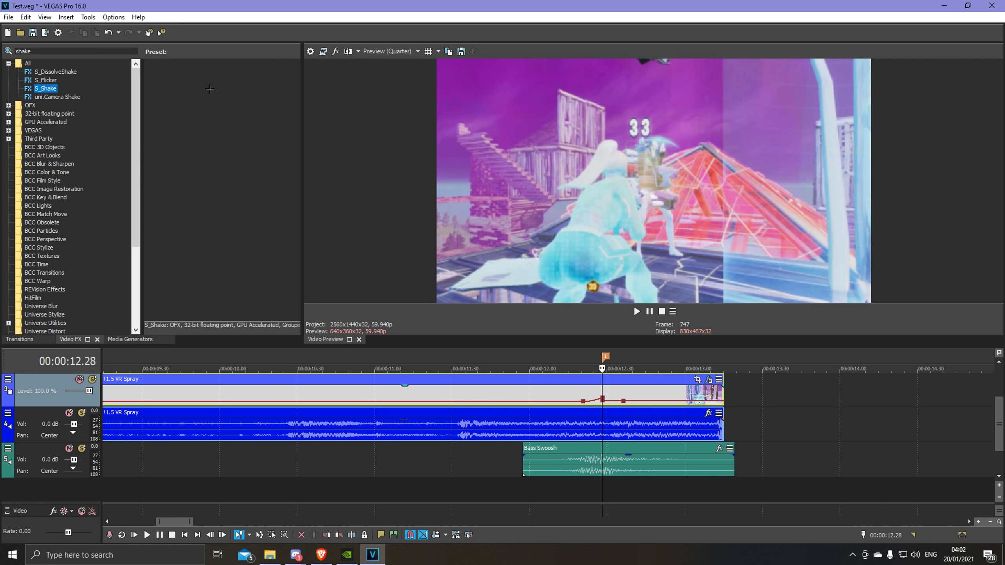
pyautogui.click(216, 72)
pyautogui.moveTo(783, 395); pyautogui.dragTo(612, 390)
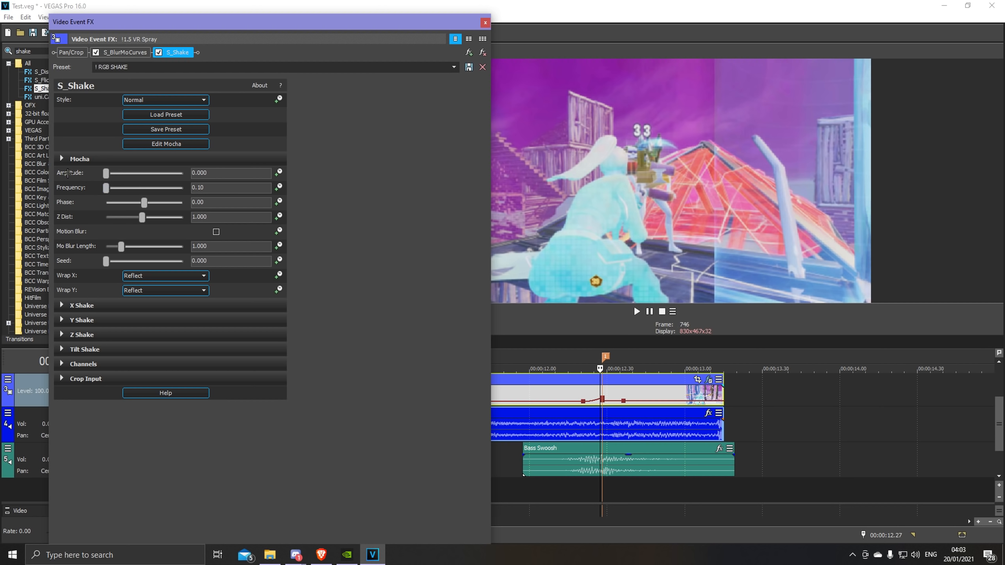
# - Animate the S_Shake amplitude and keyframe it at marker 1, 00:00:12.28, by reapplying the ! RGB SHAKE preset
pyautogui.click(279, 173)
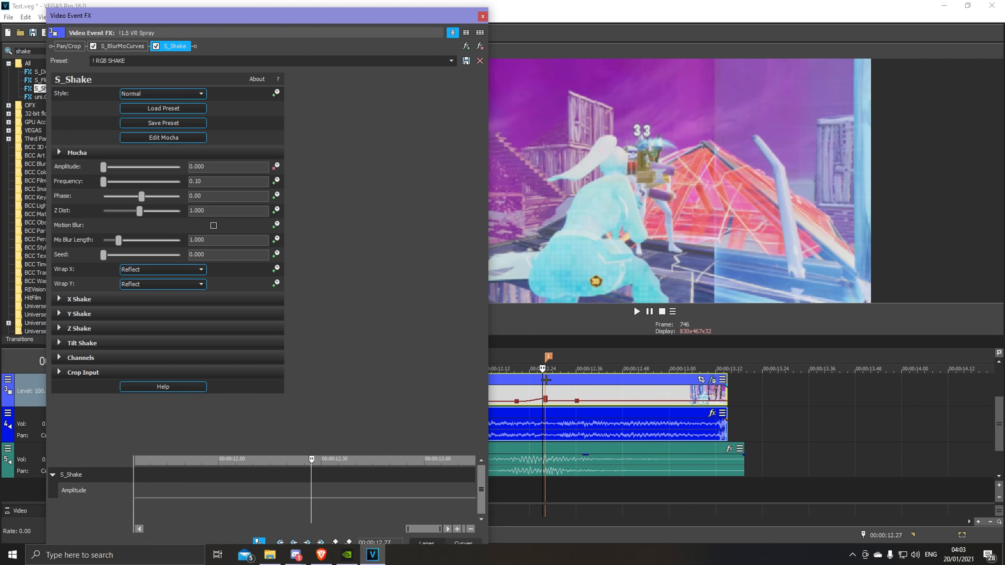
pyautogui.click(546, 380)
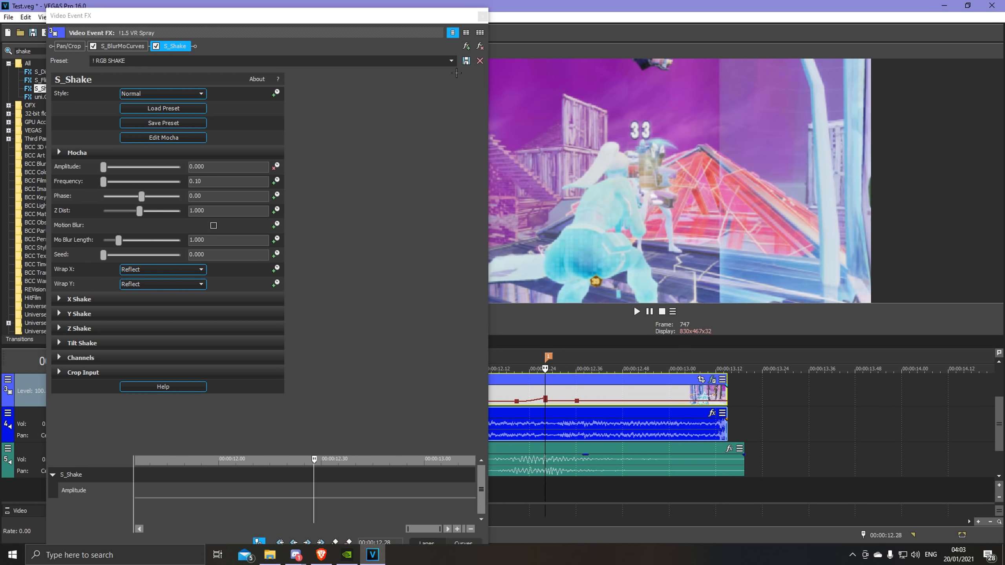
pyautogui.click(451, 60)
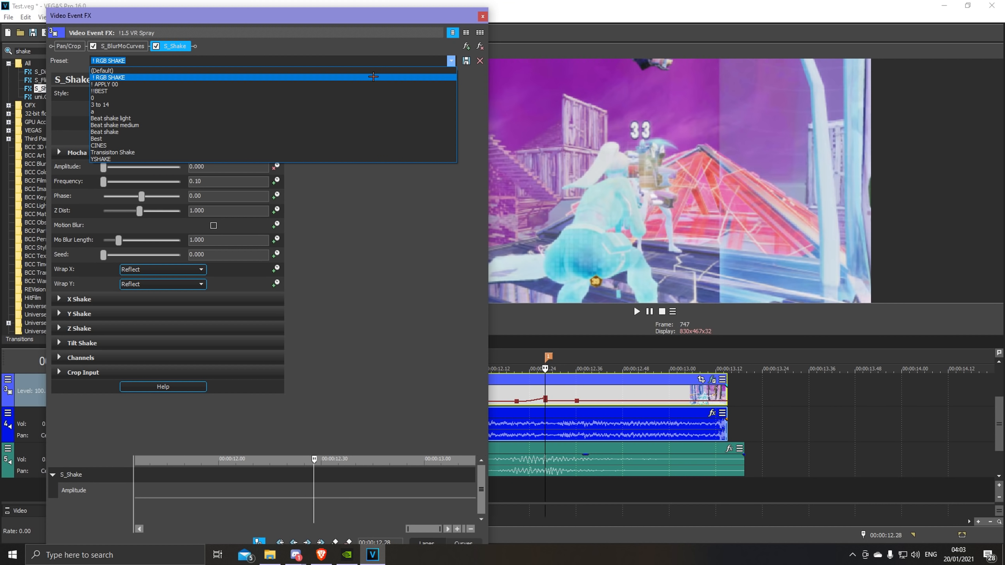
pyautogui.click(373, 76)
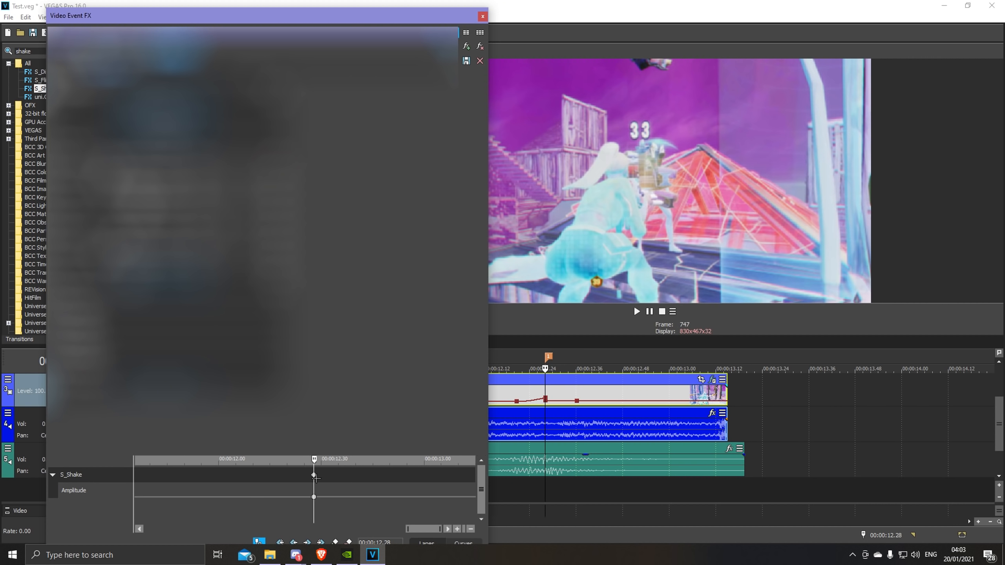
pyautogui.click(297, 490)
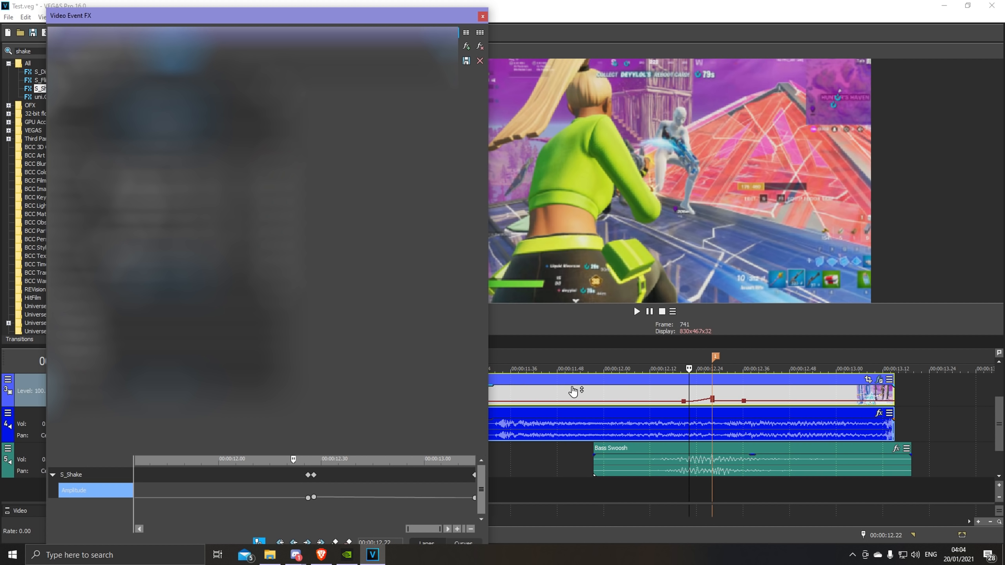
# - Close the effect settings and play the clip from 00:00:10.04 to review the RGB shake
pyautogui.click(483, 16)
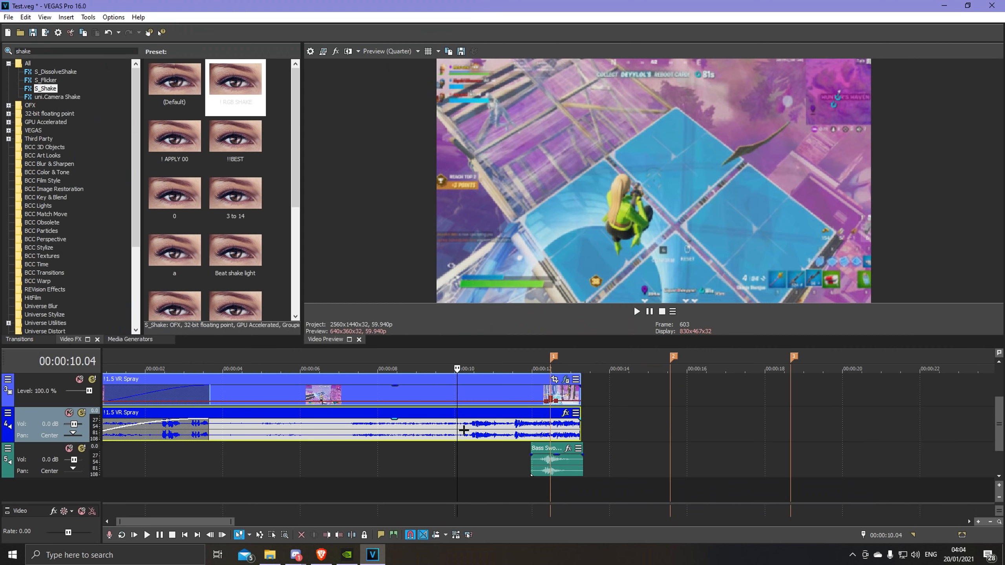
pyautogui.press('space')
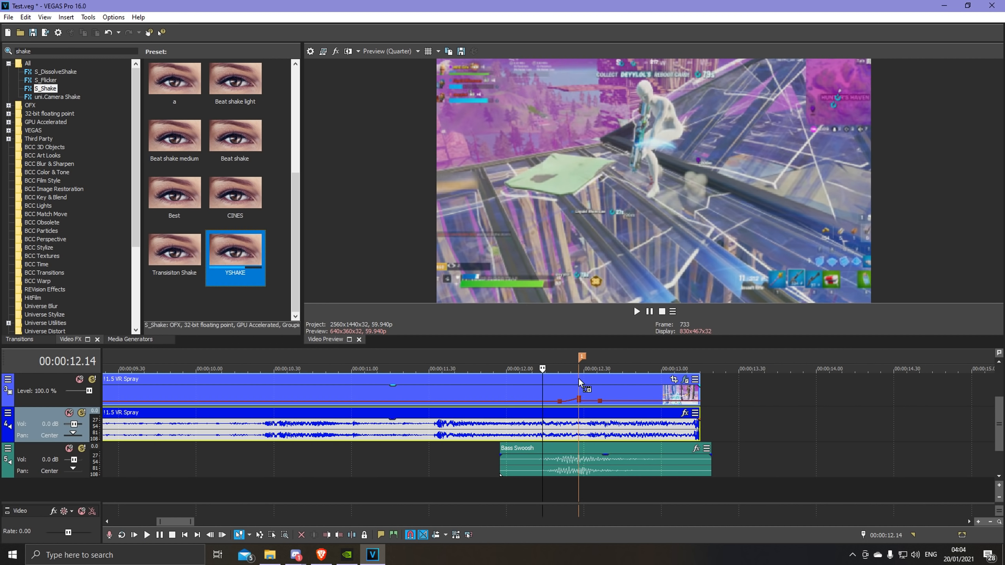
# - Add a second S_Shake with the YSHAKE preset to the !1.5 VR Spray video and animate its amplitude and frequency at marker 1
pyautogui.moveTo(579, 378); pyautogui.dragTo(579, 378)
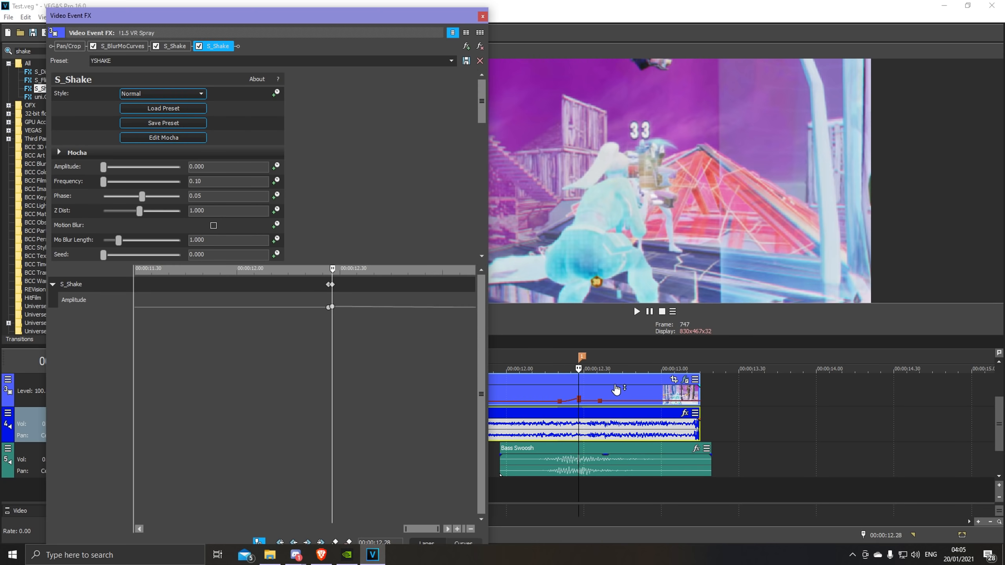
pyautogui.scroll(2, 617, 390)
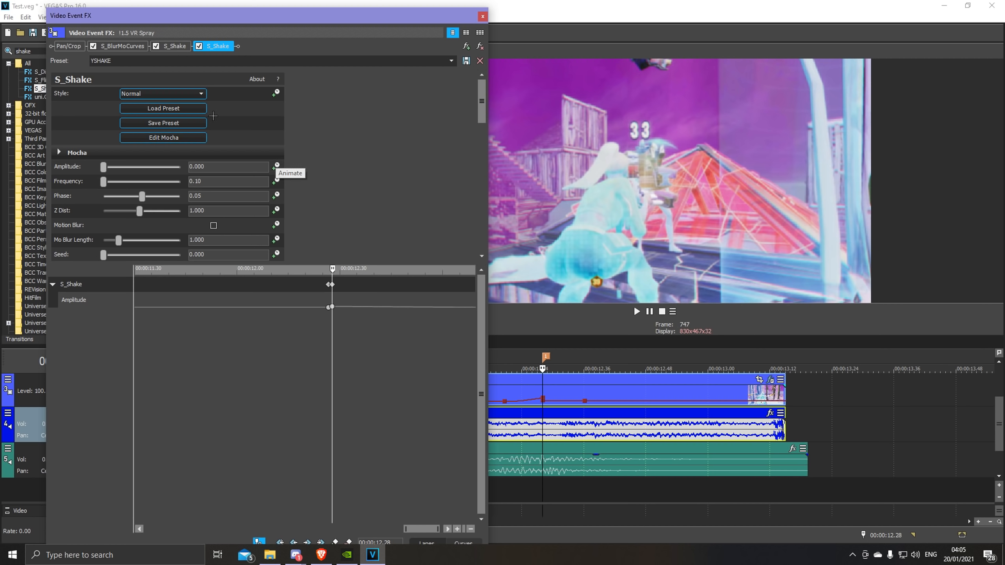
pyautogui.click(276, 166)
pyautogui.click(276, 181)
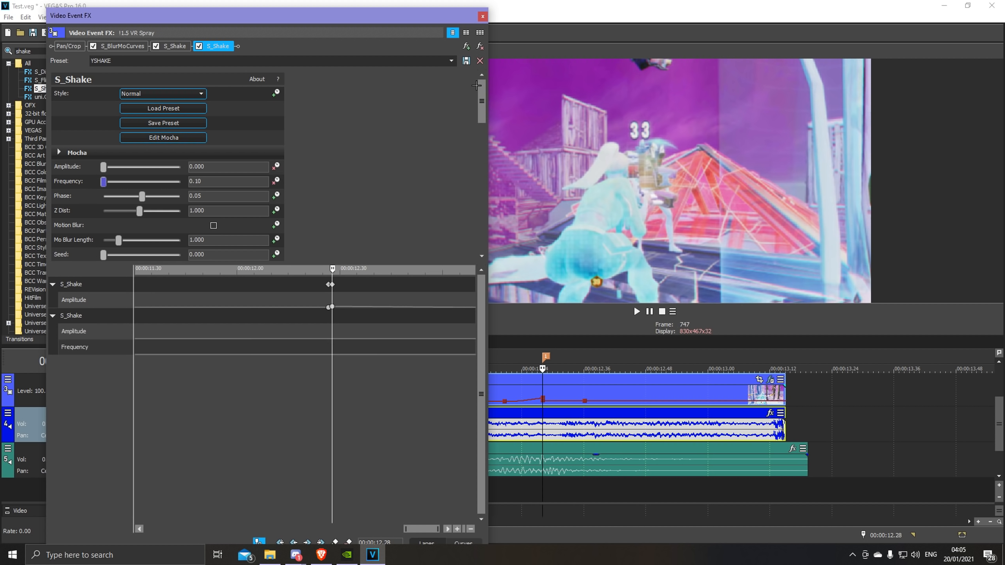
pyautogui.click(450, 60)
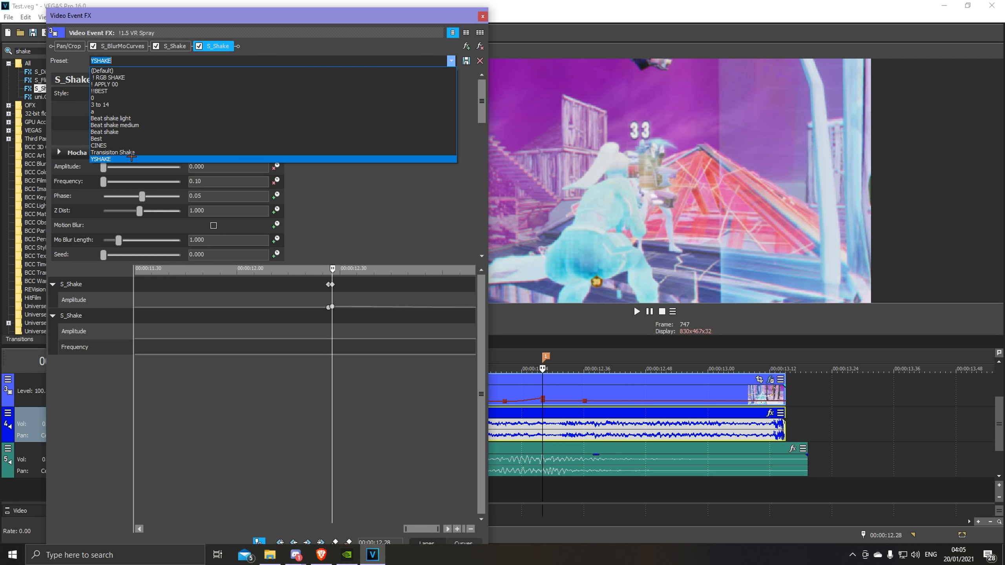
pyautogui.click(115, 159)
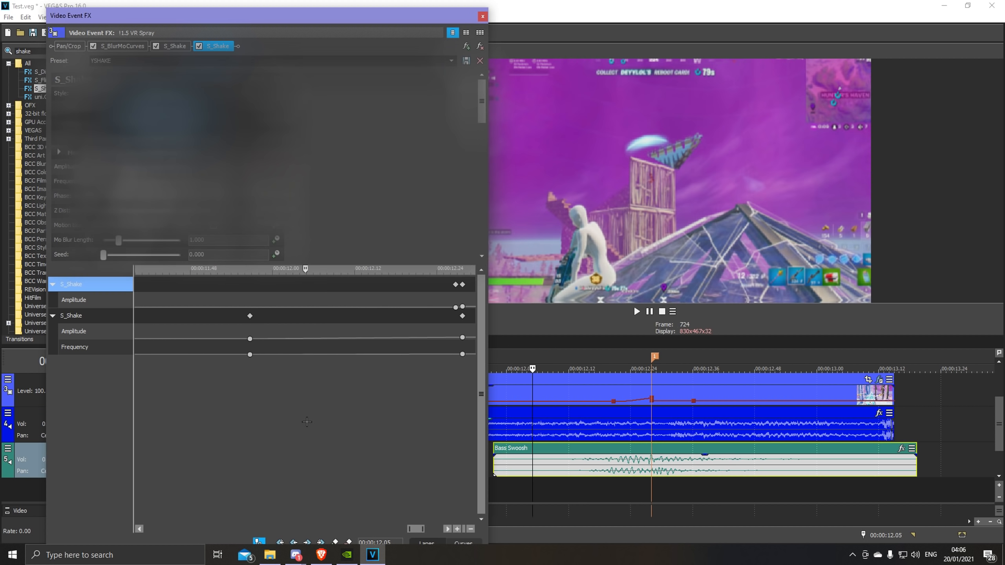
# - Play the !1.5 VR Spray clip from about 00:00:11.15 toward marker 1 to review the combined shake effects
pyautogui.click(503, 427)
pyautogui.click(528, 426)
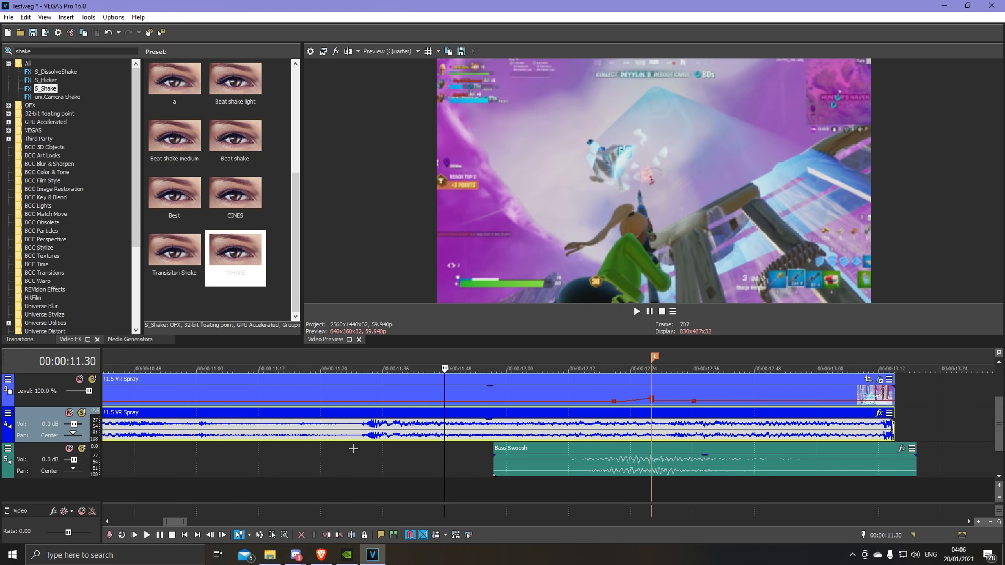
pyautogui.click(352, 449)
pyautogui.scroll(-3, 396, 451)
pyautogui.click(512, 452)
pyautogui.press('space')
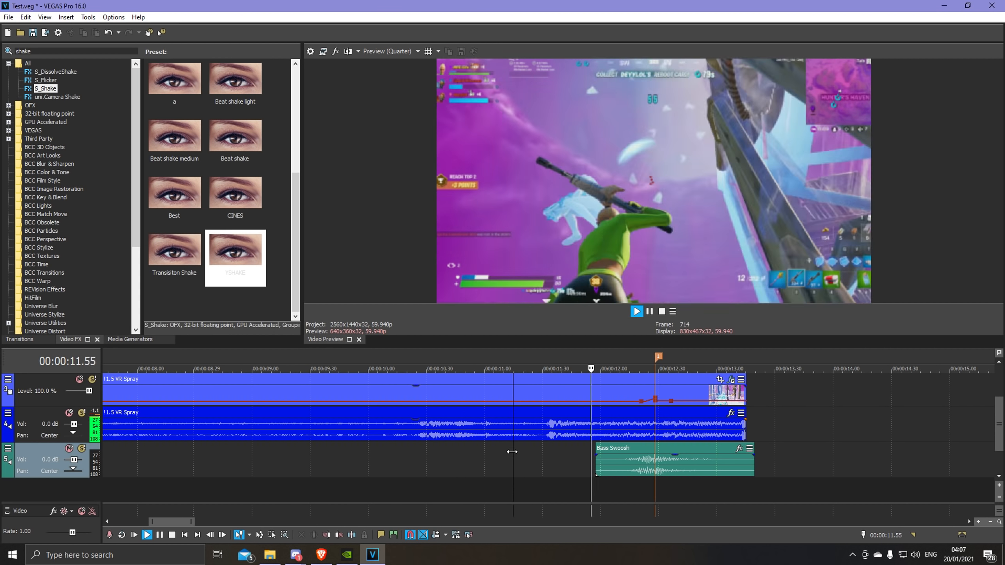
# - Add S_Flicker with the !!cool flicker preset to the !1.5 VR Spray video and animate its amplitude around marker 1
pyautogui.click(46, 80)
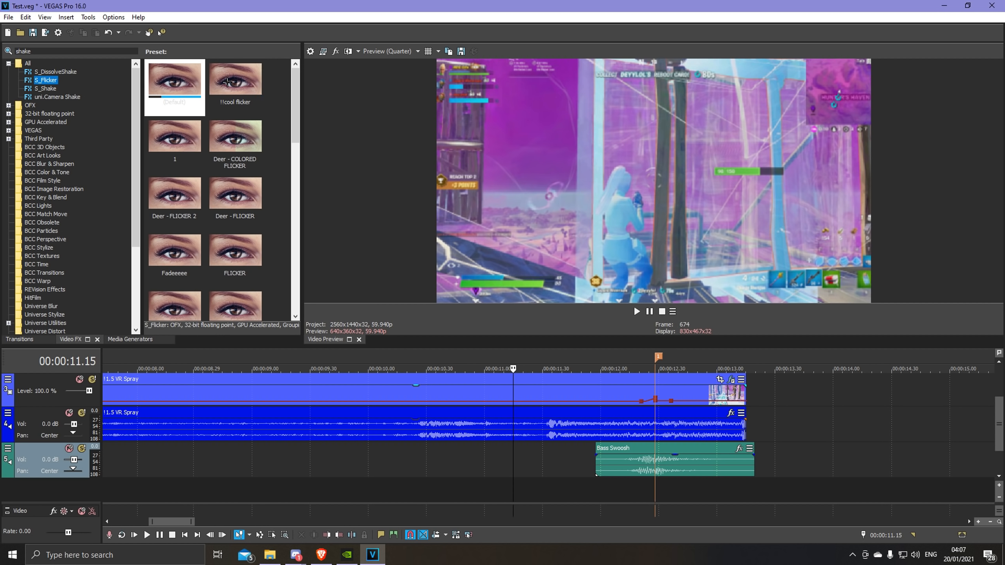
pyautogui.moveTo(212, 88); pyautogui.dragTo(235, 113)
pyautogui.moveTo(660, 401); pyautogui.dragTo(660, 402)
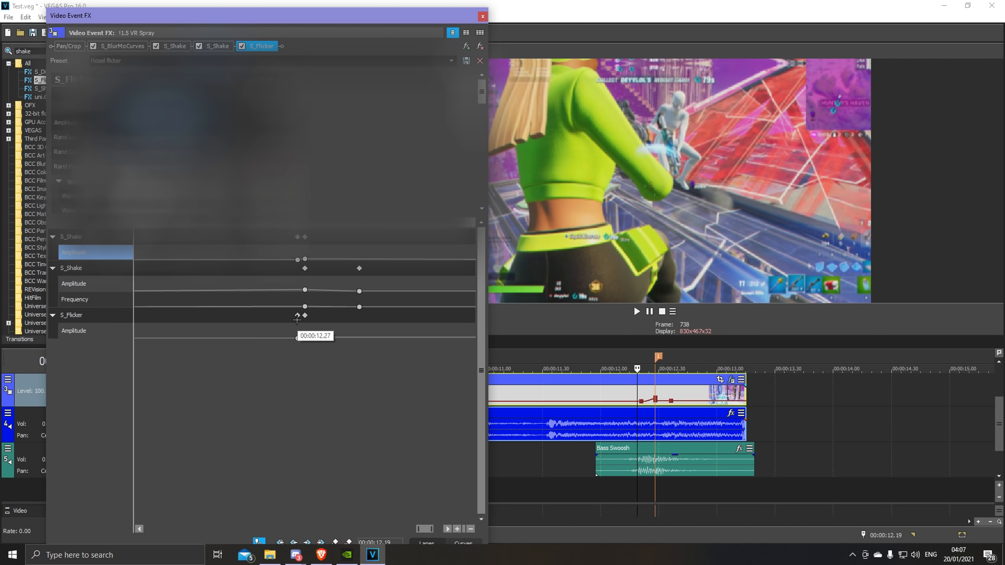
pyautogui.scroll(-3, 290, 314)
pyautogui.click(370, 336)
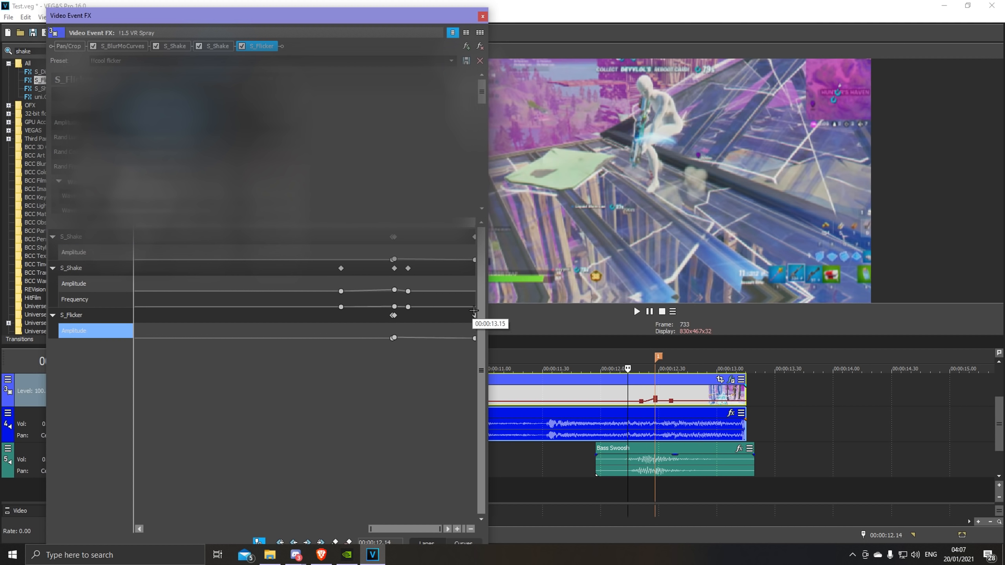
pyautogui.click(483, 17)
pyautogui.click(458, 392)
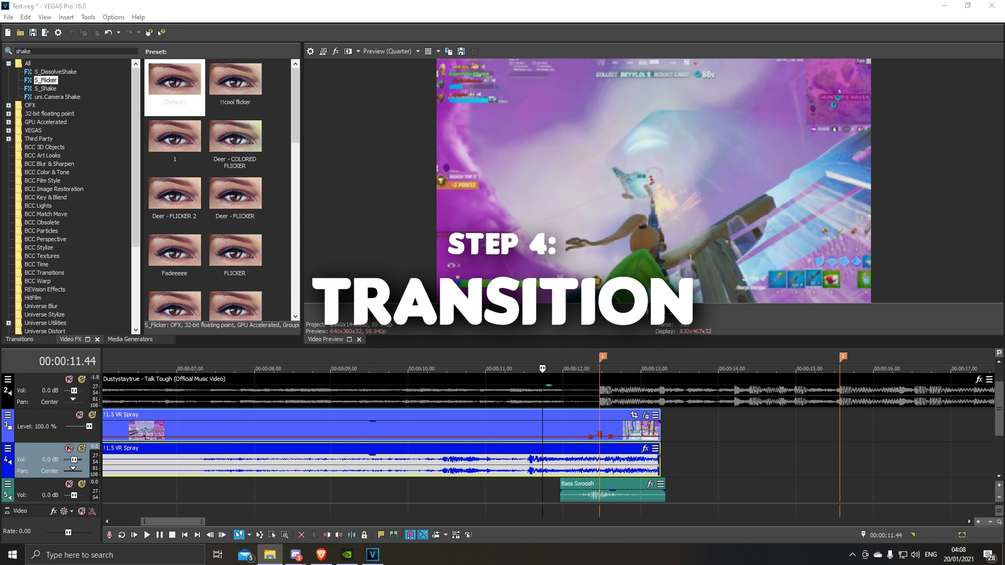
# - Add the !1.5 84 2x Edit clip after the !1.5 VR Spray clip and split it at the shot, 00:00:57.27
pyautogui.moveTo(686, 324); pyautogui.dragTo(699, 424)
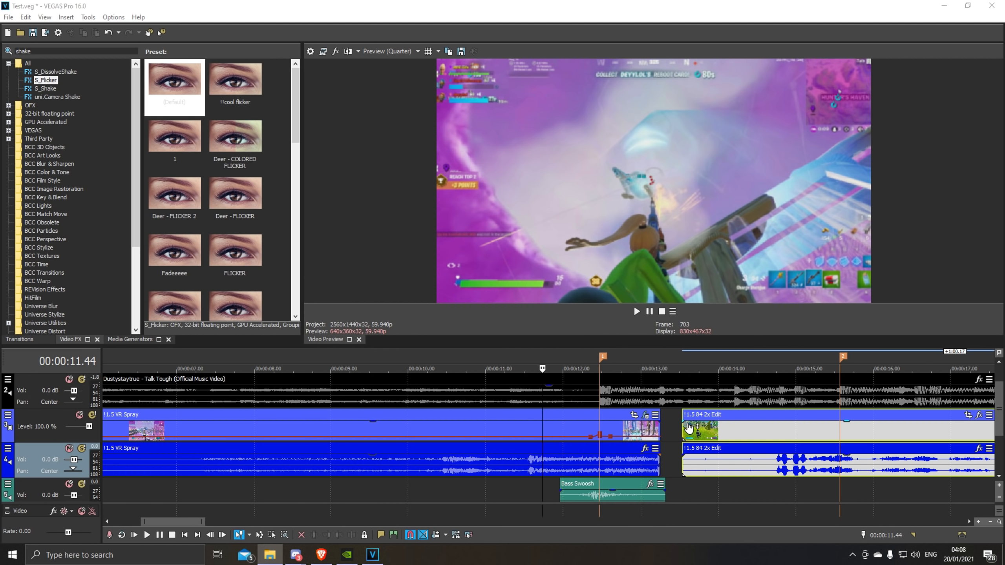
pyautogui.scroll(-5, 699, 424)
pyautogui.click(428, 445)
pyautogui.scroll(5, 438, 440)
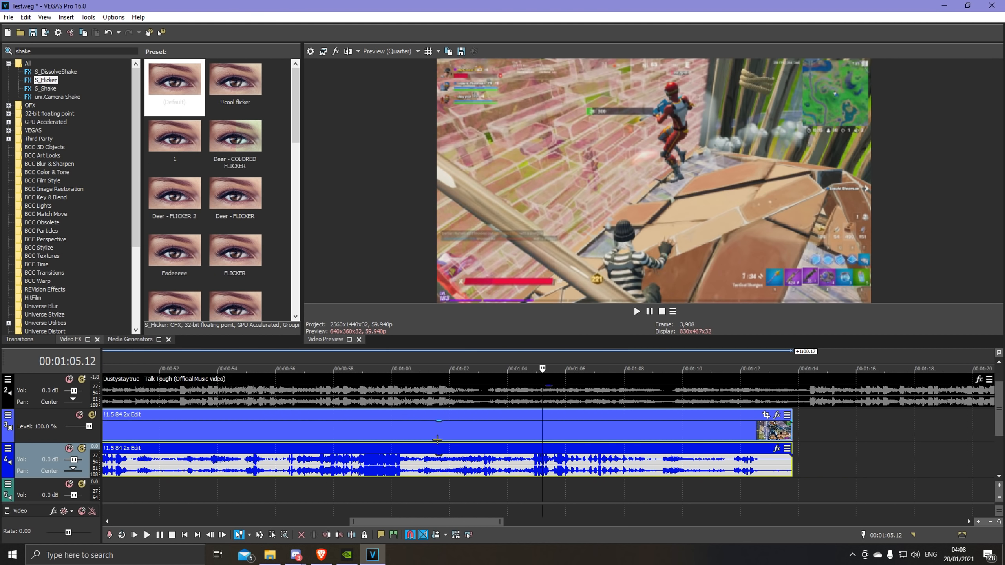
pyautogui.click(552, 444)
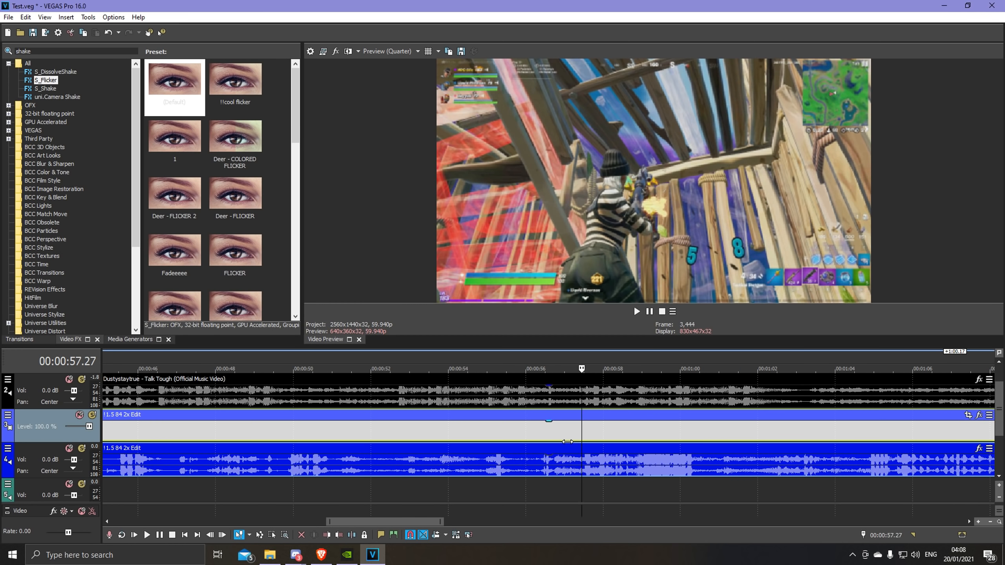
pyautogui.press('Right')
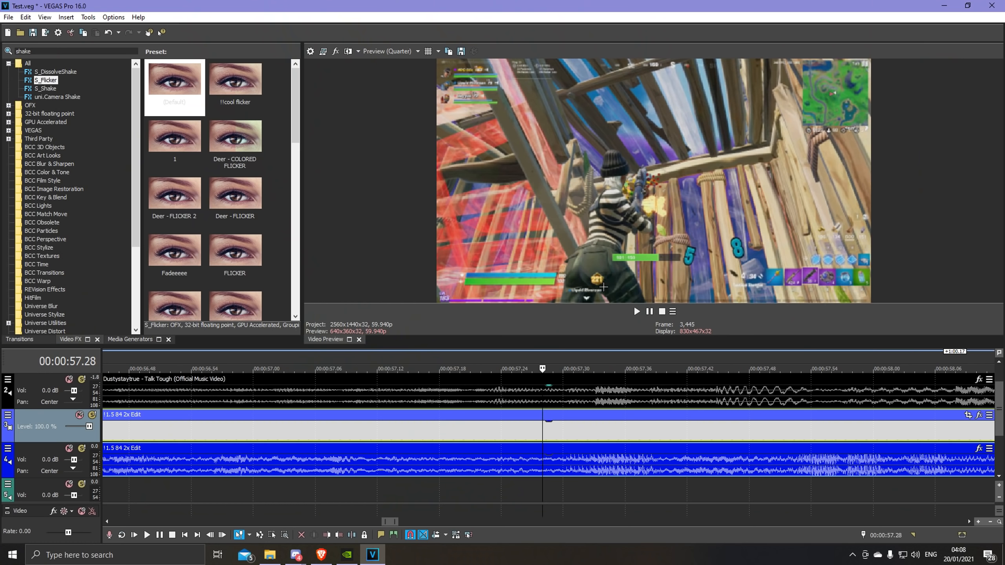
pyautogui.press('Left')
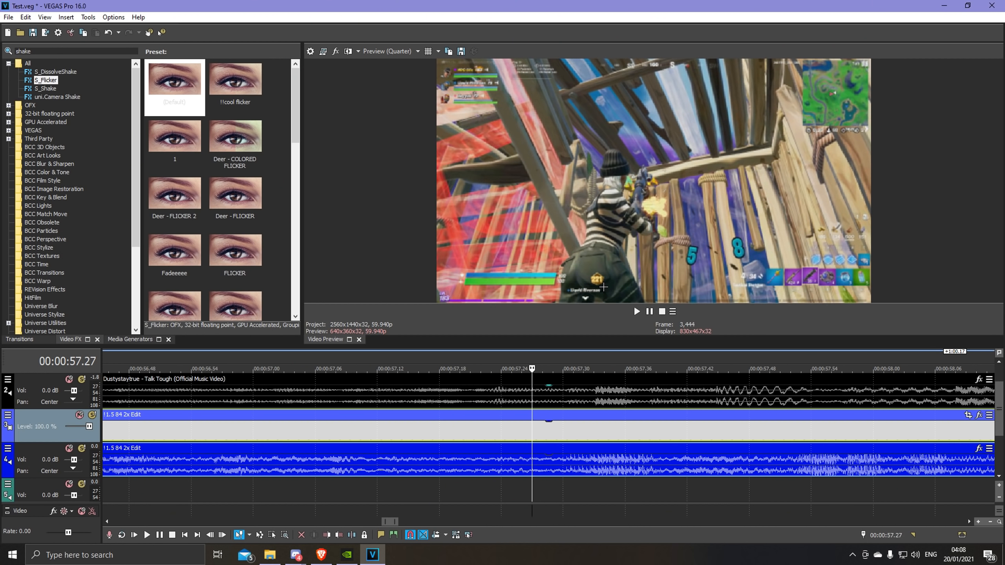
pyautogui.press('s')
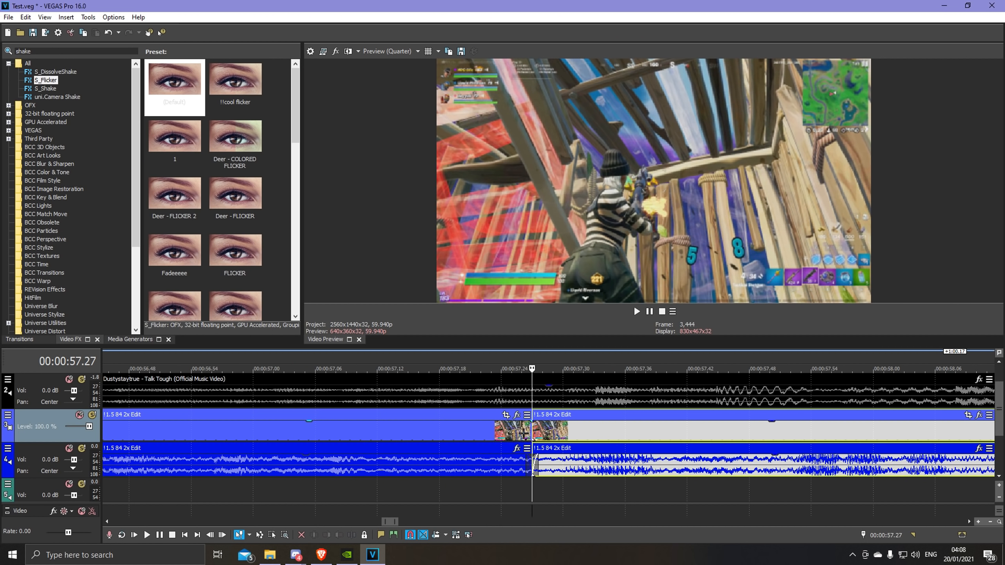
# - Delete the part of !1.5 84 2x Edit before the split and move the remaining clip's start to marker 2
pyautogui.click(512, 435)
pyautogui.scroll(-5, 501, 436)
pyautogui.press('Delete')
pyautogui.scroll(-4, 500, 435)
pyautogui.moveTo(412, 437); pyautogui.dragTo(198, 432)
pyautogui.click(182, 426)
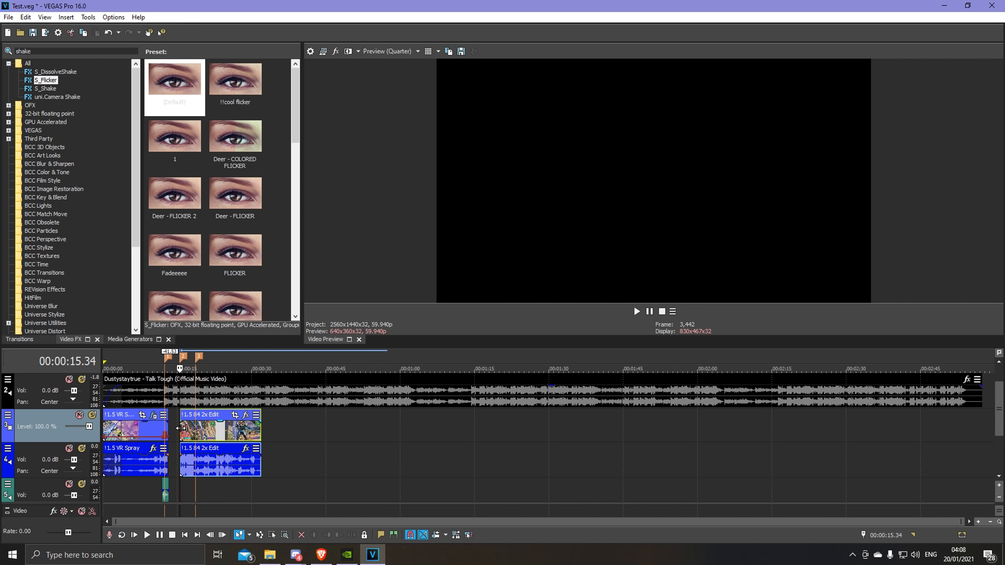
# - Extend the start of the !1.5 84 2x Edit clip back to the end of the !1.5 VR Spray clip
pyautogui.scroll(4, 182, 427)
pyautogui.scroll(4, 387, 428)
pyautogui.moveTo(543, 428); pyautogui.dragTo(266, 431)
# - Split the !1.5 84 2x Edit clip at 00:00:16.21 and delete everything after the split
pyautogui.click(516, 430)
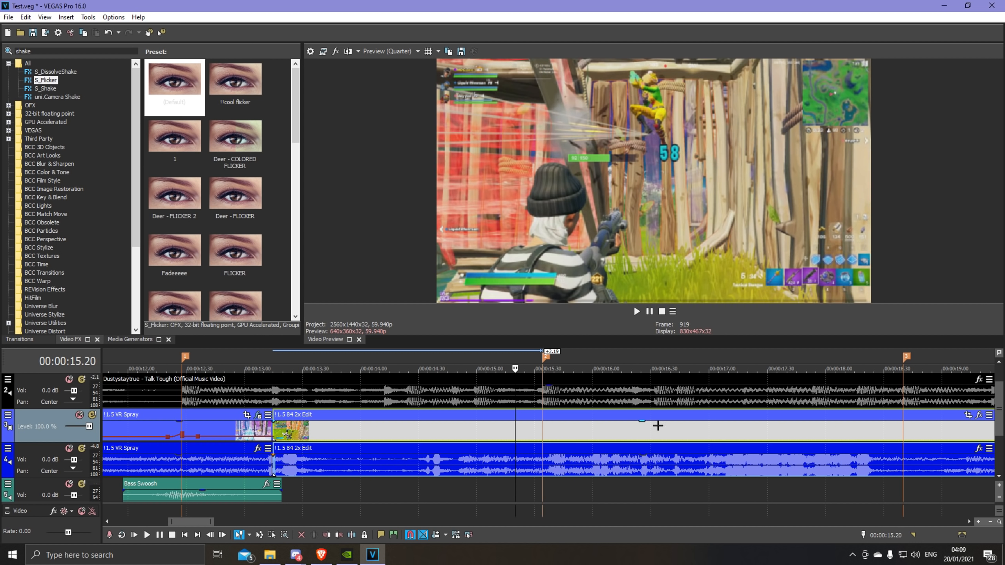
pyautogui.press('space')
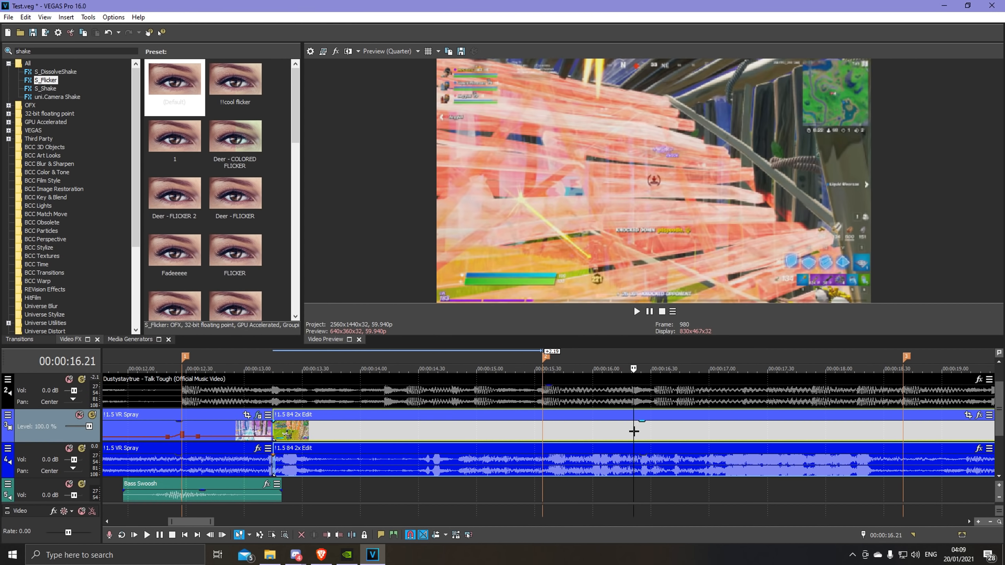
pyautogui.press('s')
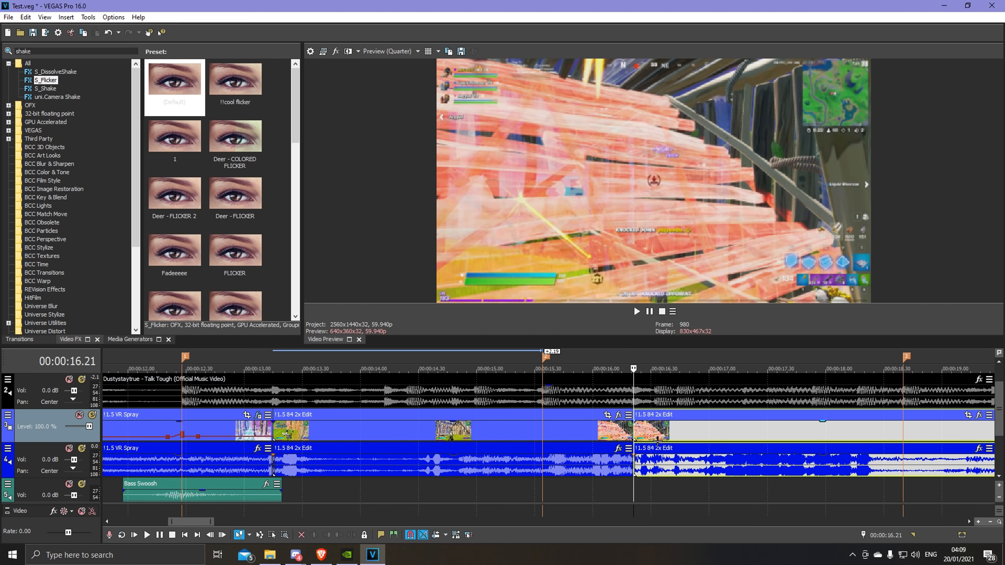
pyautogui.press('Delete')
# - Add the numby2 filter package to the !1.5 84 2x Edit video
pyautogui.click(252, 433)
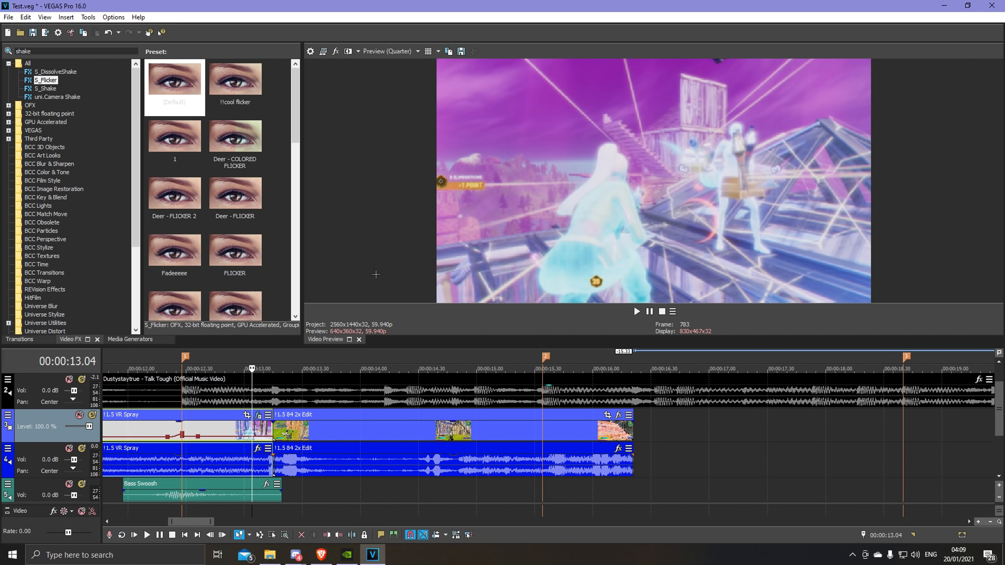
pyautogui.click(617, 431)
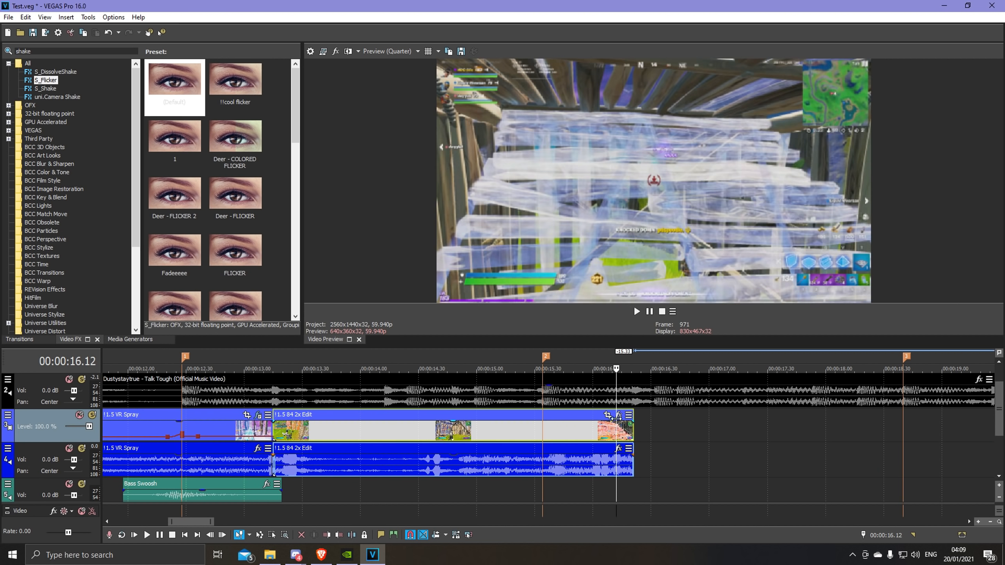
pyautogui.click(619, 416)
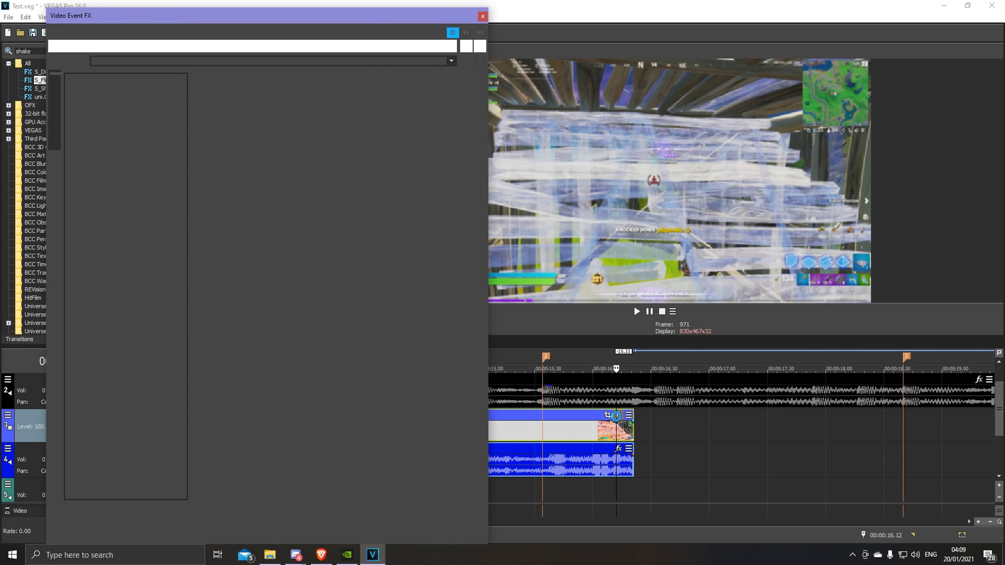
pyautogui.click(280, 414)
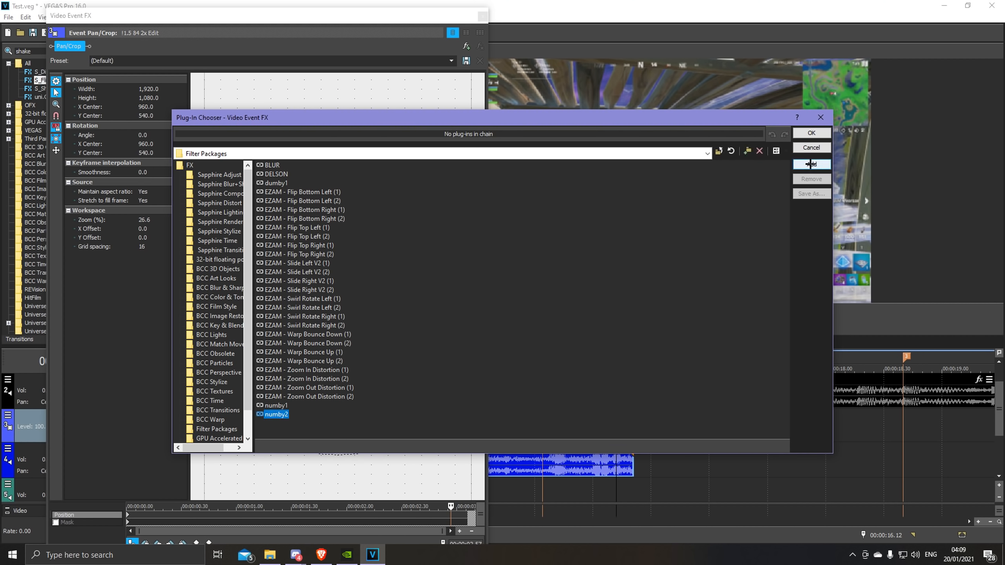
pyautogui.click(811, 164)
pyautogui.click(812, 132)
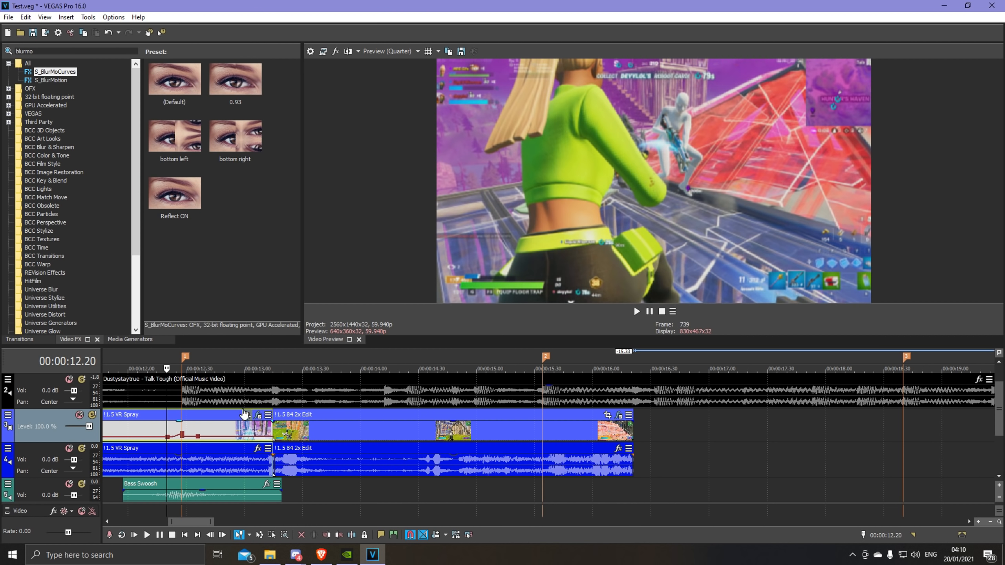
# - Add S_BlurMoCurves with the Reflect ON preset to the !1.5 VR Spray video and animate Z Dist, Shift X and Shift Y
pyautogui.moveTo(174, 194)
pyautogui.mouseDown()
pyautogui.moveTo(130, 101)
pyautogui.moveTo(128, 131)
pyautogui.moveTo(246, 441)
pyautogui.moveTo(258, 424)
pyautogui.mouseUp()
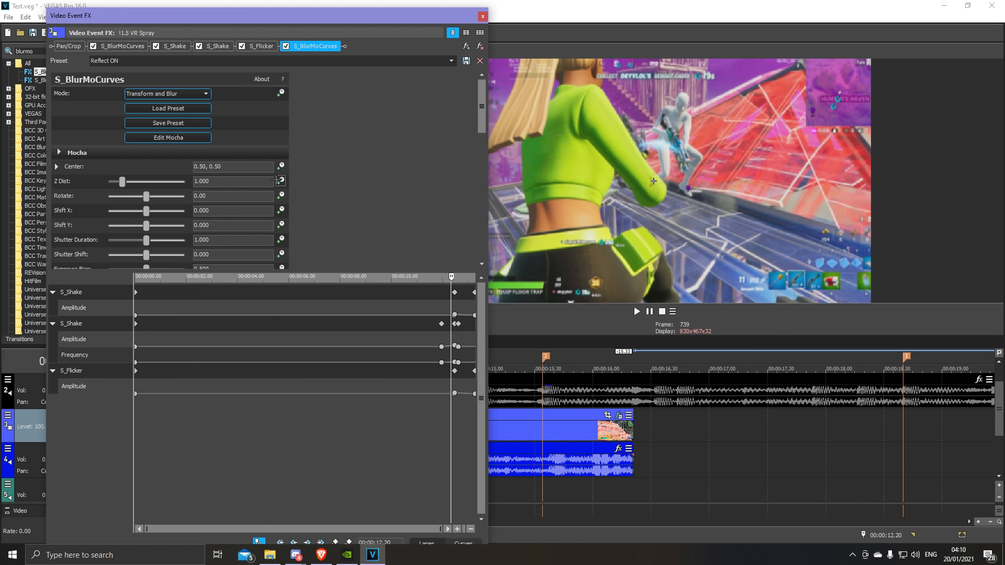
pyautogui.click(278, 180)
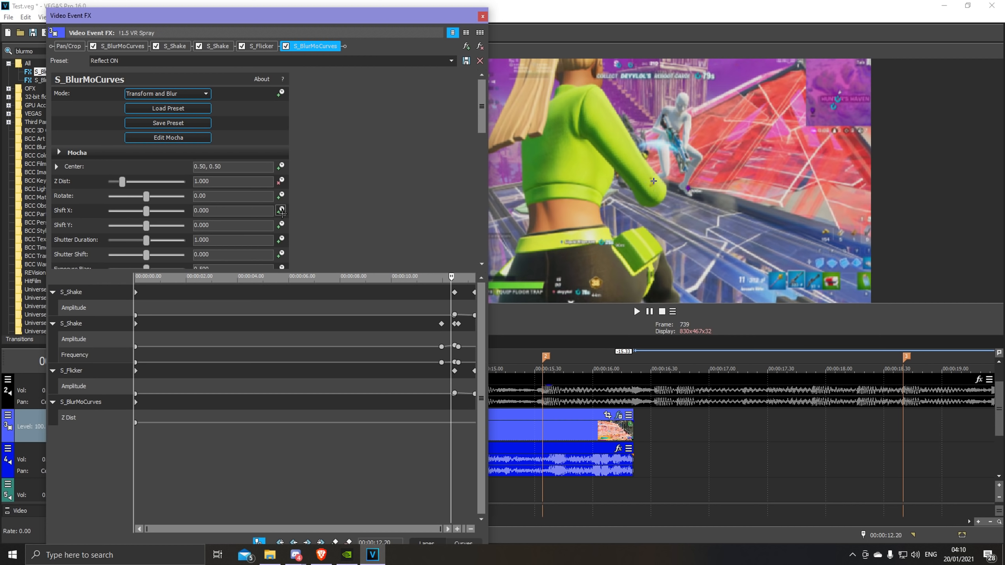
pyautogui.click(281, 211)
pyautogui.click(280, 225)
# - Apply the S_BlurMoCurves bottom right preset at the clip's end, 00:00:13.15, with the movement's starting keyframes at 00:00:13.10
pyautogui.moveTo(315, 278); pyautogui.dragTo(475, 277)
pyautogui.click(452, 60)
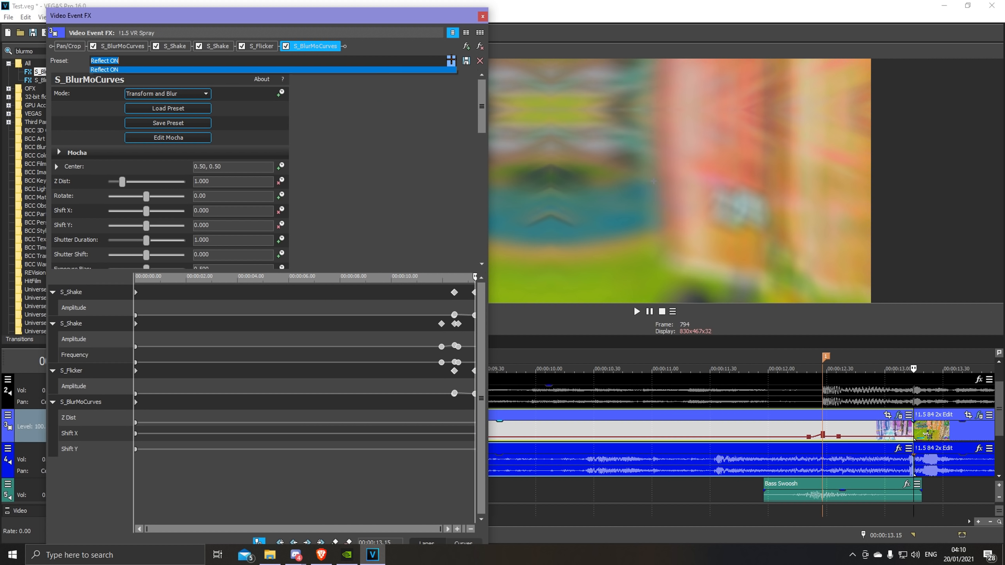
pyautogui.scroll(3, 354, 404)
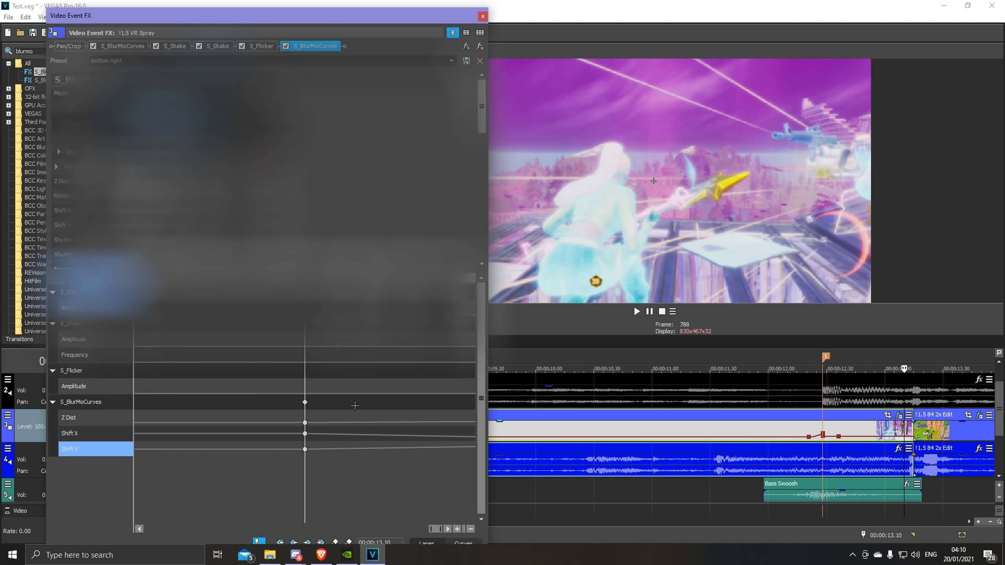
# - Change the curve type of the S_BlurMoCurves Z Dist and Shift X keyframes at 00:00:13.10
pyautogui.scroll(-3, 355, 404)
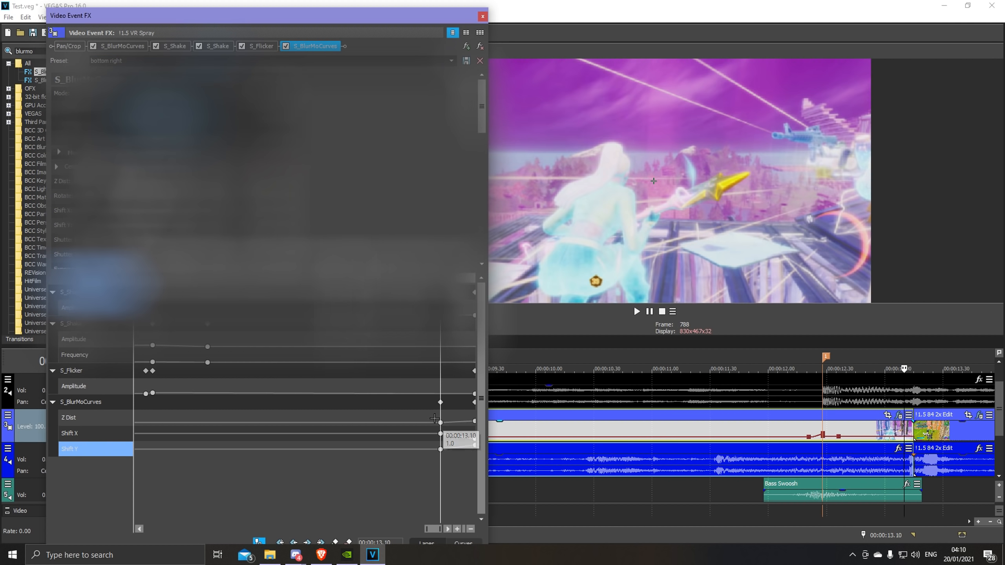
pyautogui.rightClick(440, 422)
pyautogui.click(458, 365)
pyautogui.rightClick(440, 433)
pyautogui.click(461, 384)
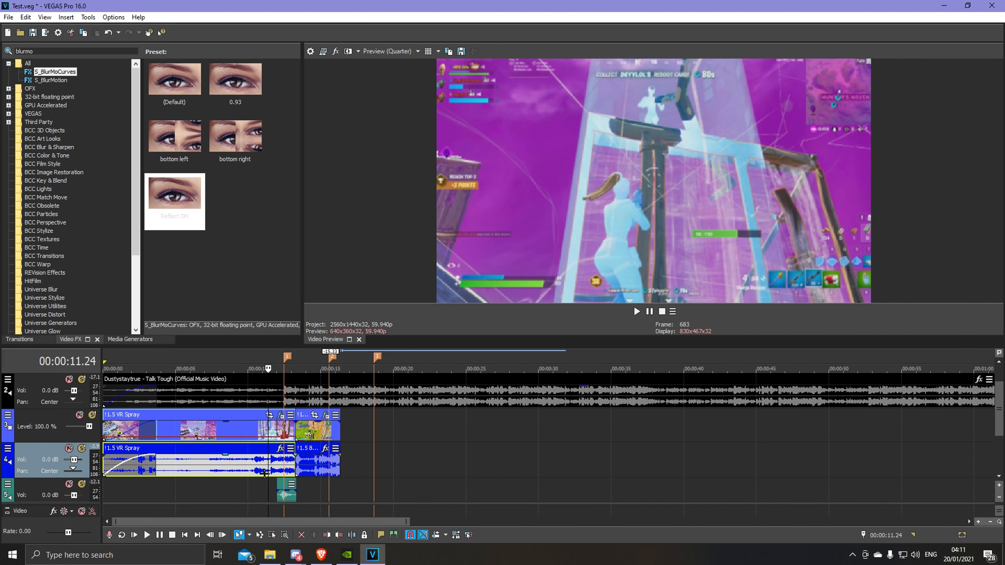
# - Play the project from its beginning into the !1.5 84 2x Edit clip to review the transition
pyautogui.click(105, 483)
pyautogui.press('space')
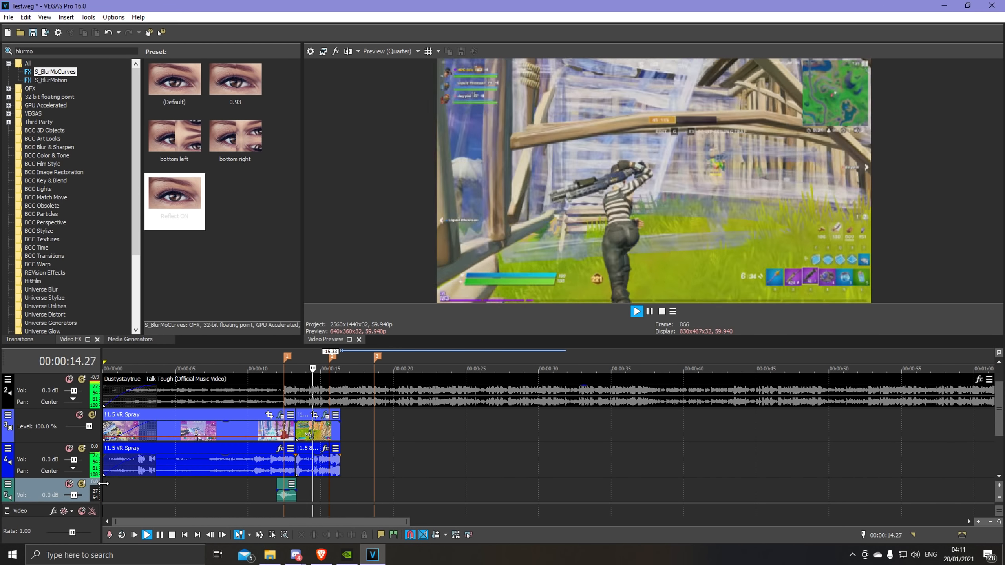
pyautogui.press('space')
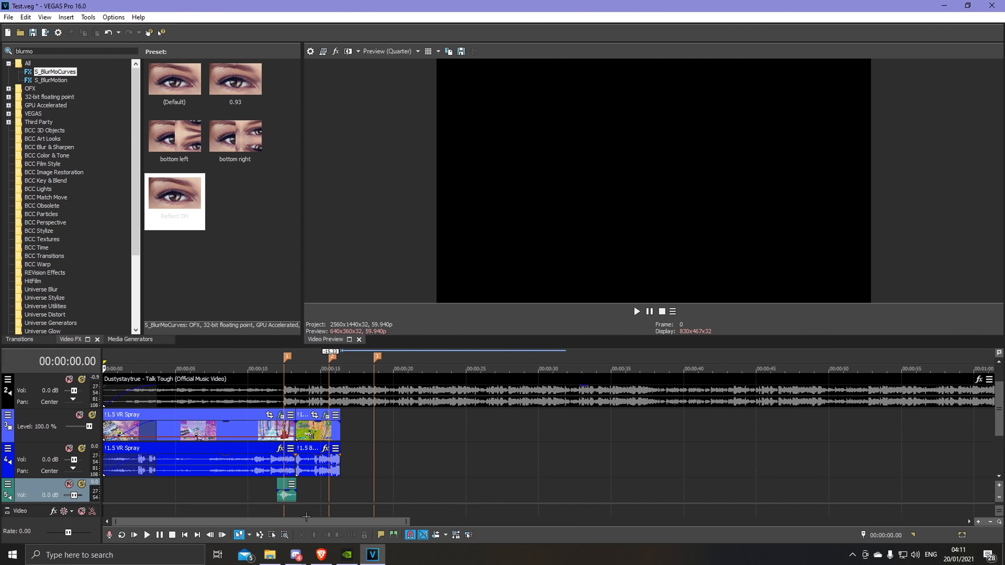
# - Play the timeline from 00:00:10.29 to review the effects and transition across both clips
pyautogui.click(312, 429)
pyautogui.scroll(4, 311, 429)
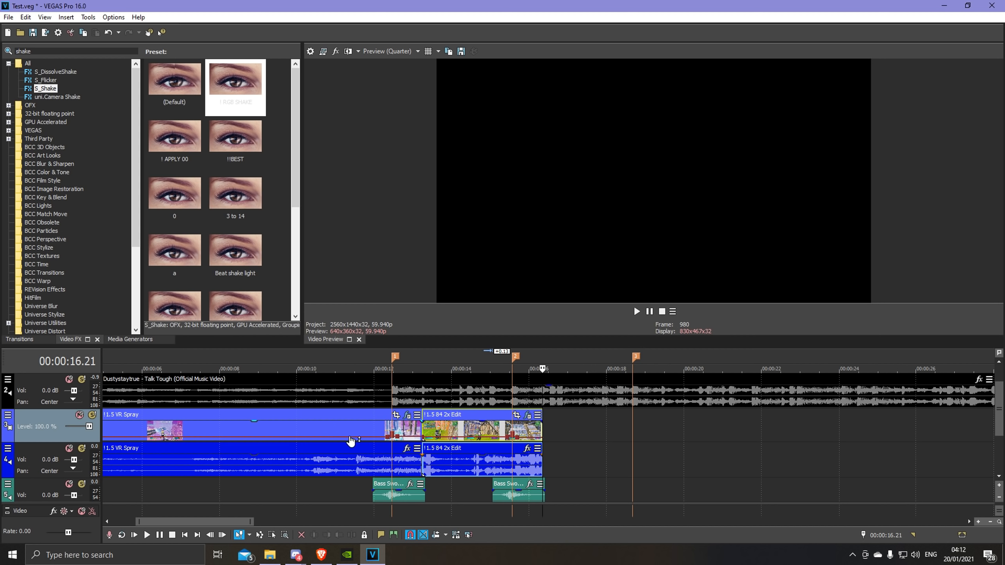
pyautogui.click(372, 468)
pyautogui.scroll(1, 372, 469)
pyautogui.click(457, 469)
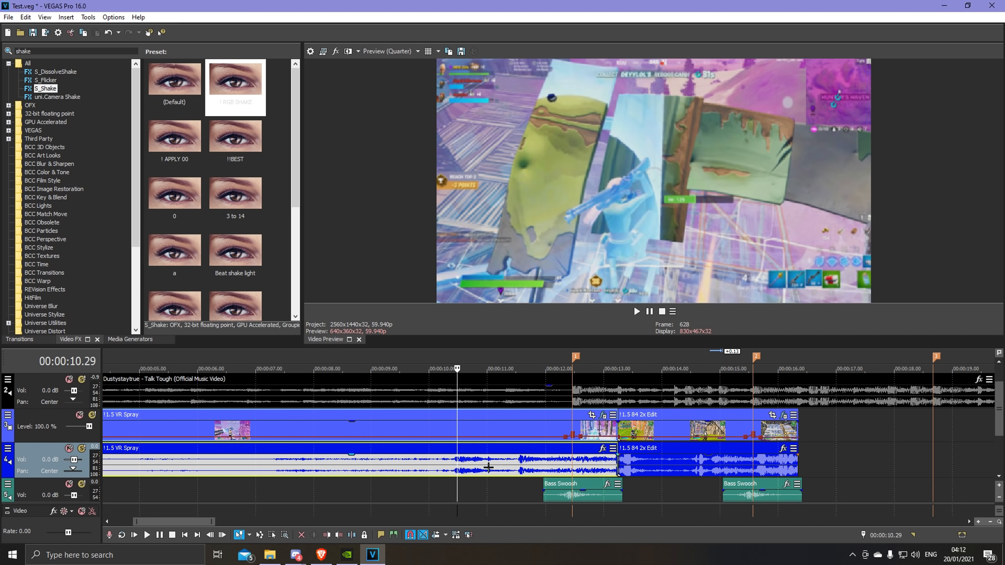
pyautogui.press('space')
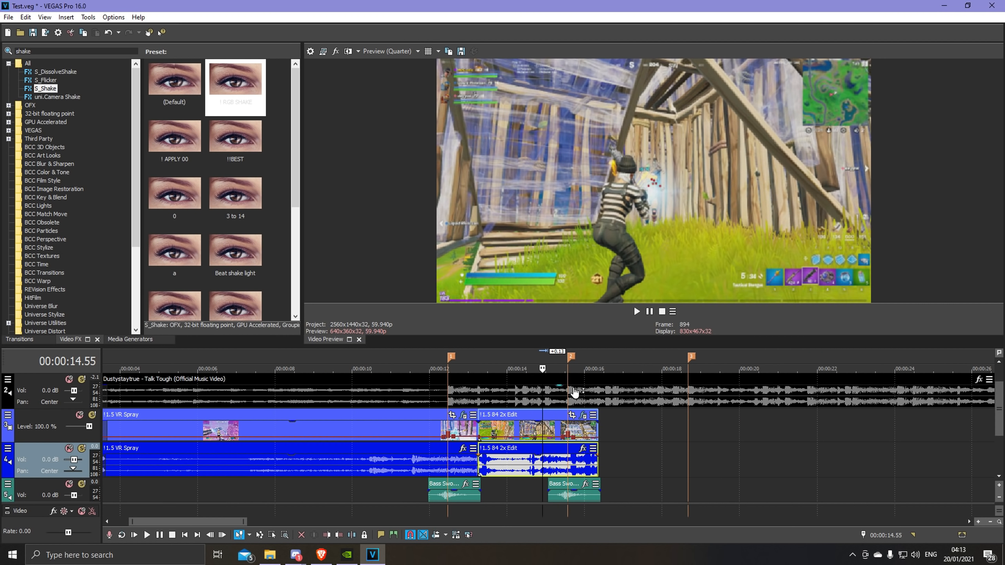
pyautogui.scroll(-2, 574, 395)
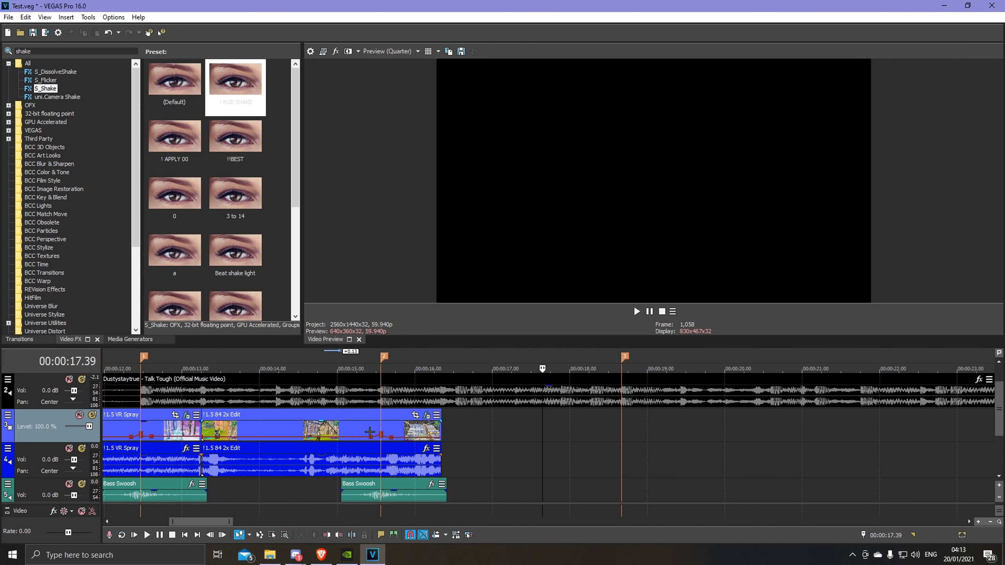
pyautogui.scroll(-4, 636, 409)
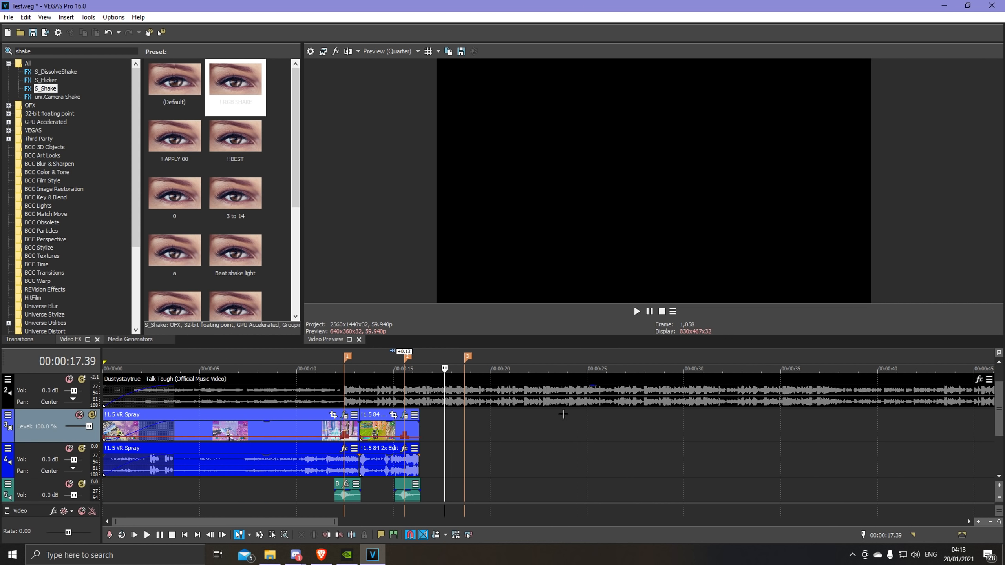
pyautogui.click(344, 426)
pyautogui.scroll(4, 364, 425)
pyautogui.click(432, 430)
pyautogui.scroll(3, 538, 445)
pyautogui.scroll(-4, 653, 448)
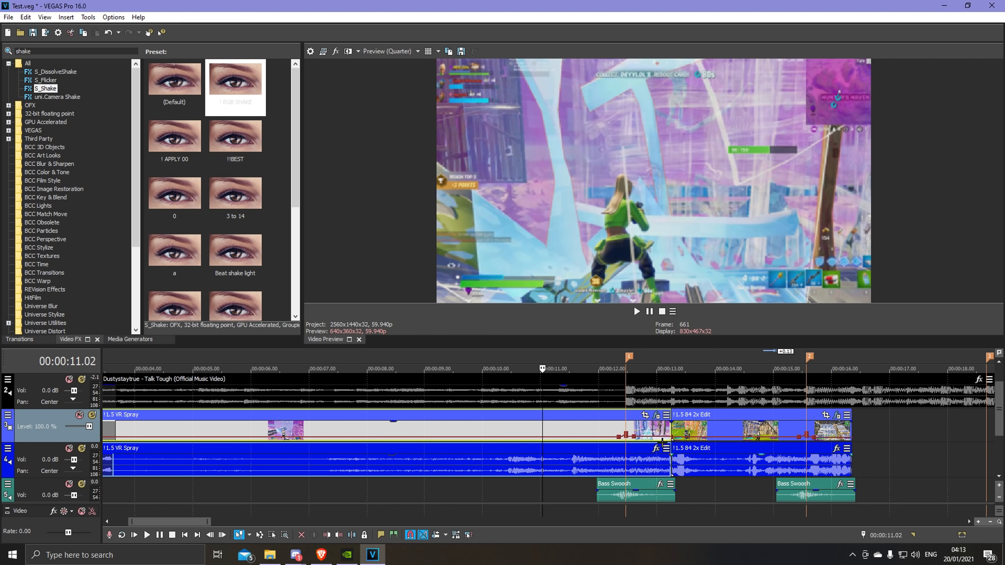
pyautogui.scroll(-3, 800, 443)
pyautogui.scroll(4, 561, 427)
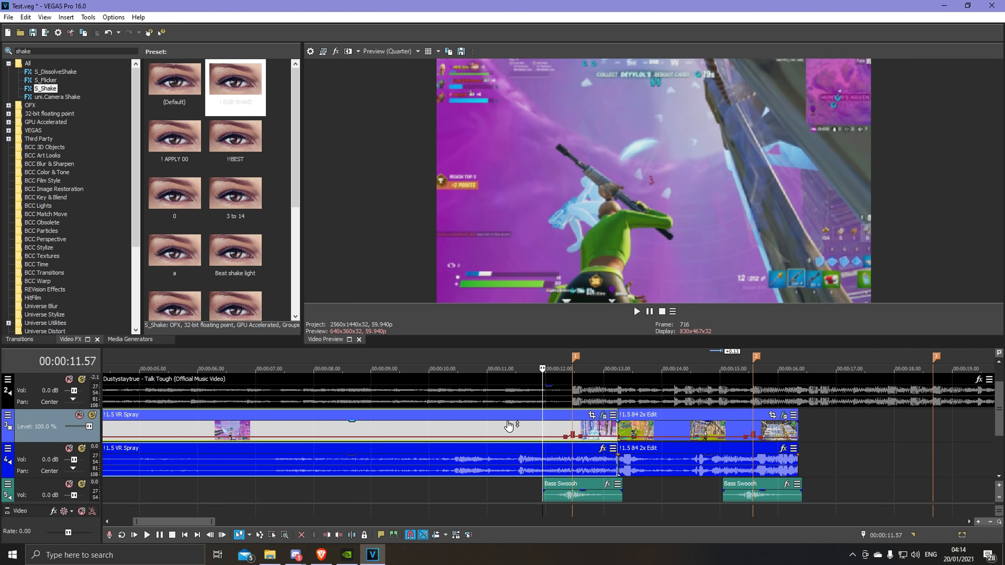
pyautogui.click(443, 415)
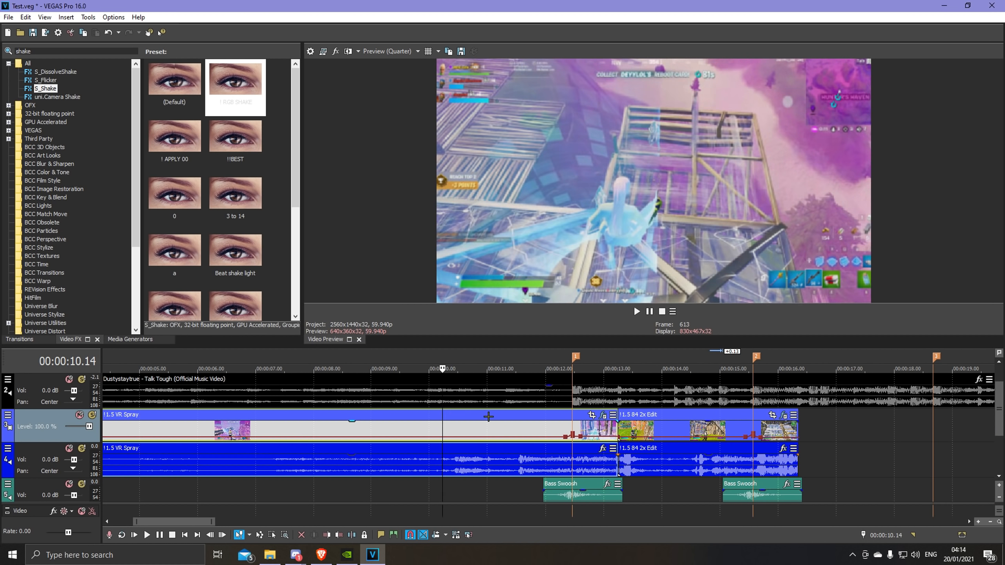
pyautogui.click(520, 415)
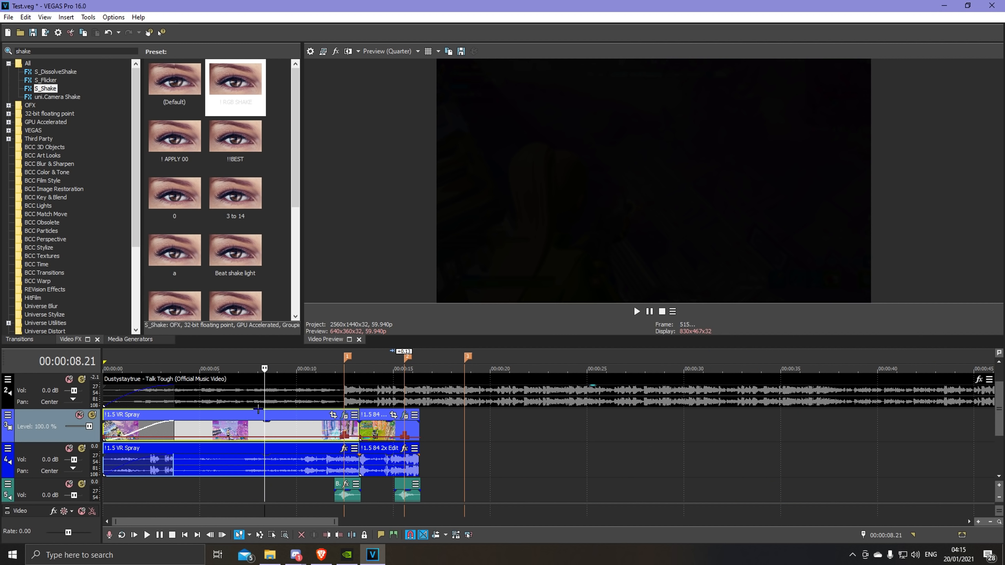
pyautogui.moveTo(270, 422)
pyautogui.mouseDown()
pyautogui.moveTo(270, 431)
pyautogui.moveTo(267, 422)
pyautogui.mouseUp()
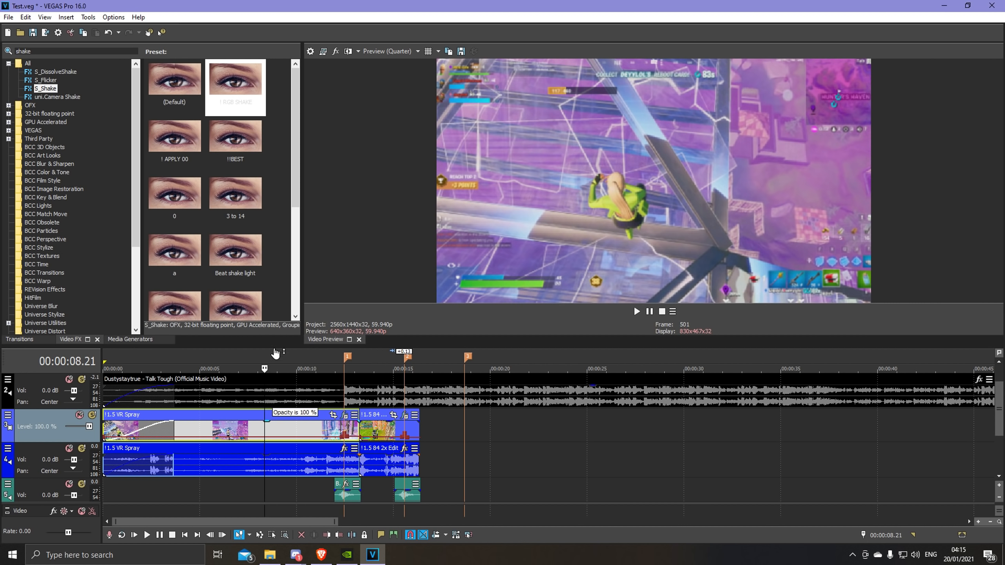